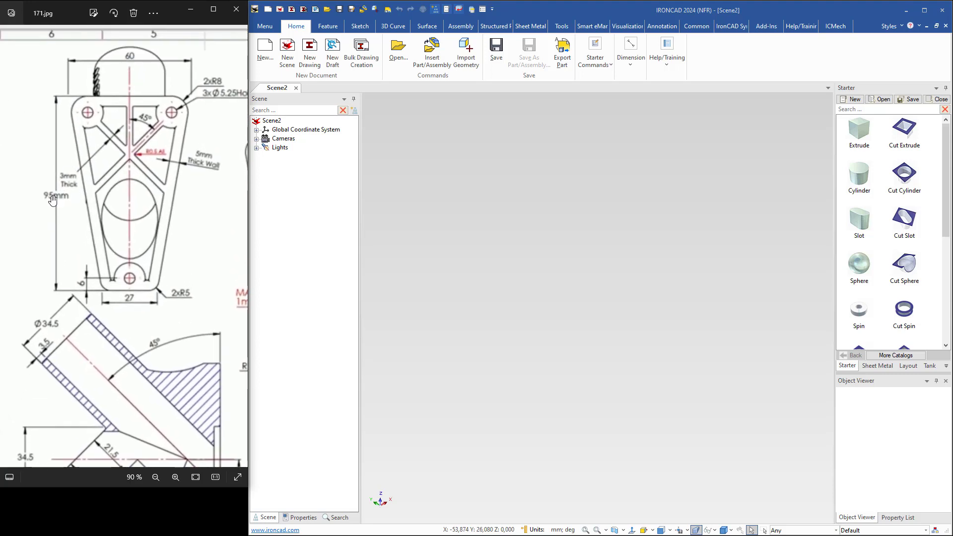
Add an Extrude block from the catalog to the empty scene and open its cross-section for editing with all other geometry hidden.
{"action": "mouse_move", "coordinate": [58, 228]}
{"action": "left_mouse_down"}
{"action": "mouse_move", "coordinate": [181, 244]}
{"action": "mouse_move", "coordinate": [33, 268]}
{"action": "left_mouse_up"}
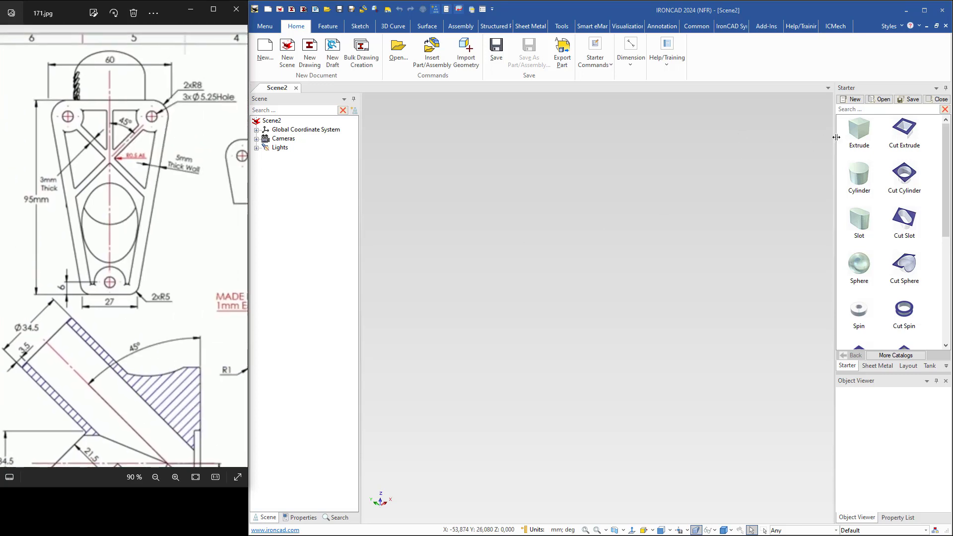
{"action": "left_click_drag", "start_coordinate": [859, 130], "coordinate": [596, 322]}
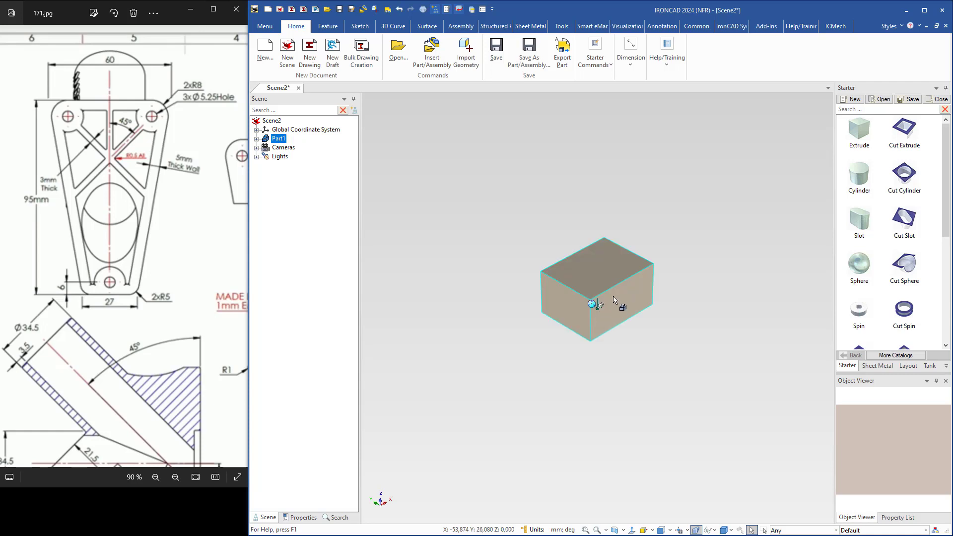
{"action": "left_click", "coordinate": [592, 281]}
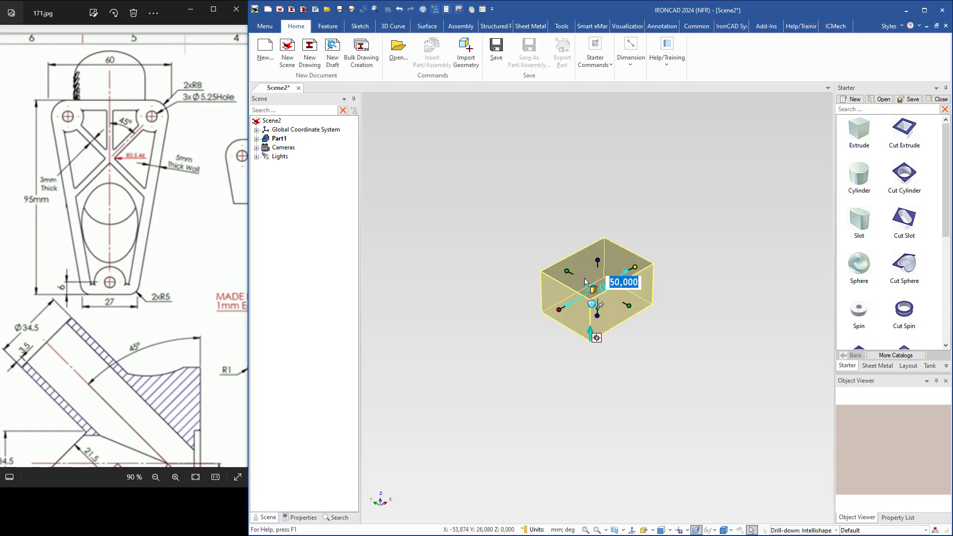
{"action": "right_click", "coordinate": [586, 279]}
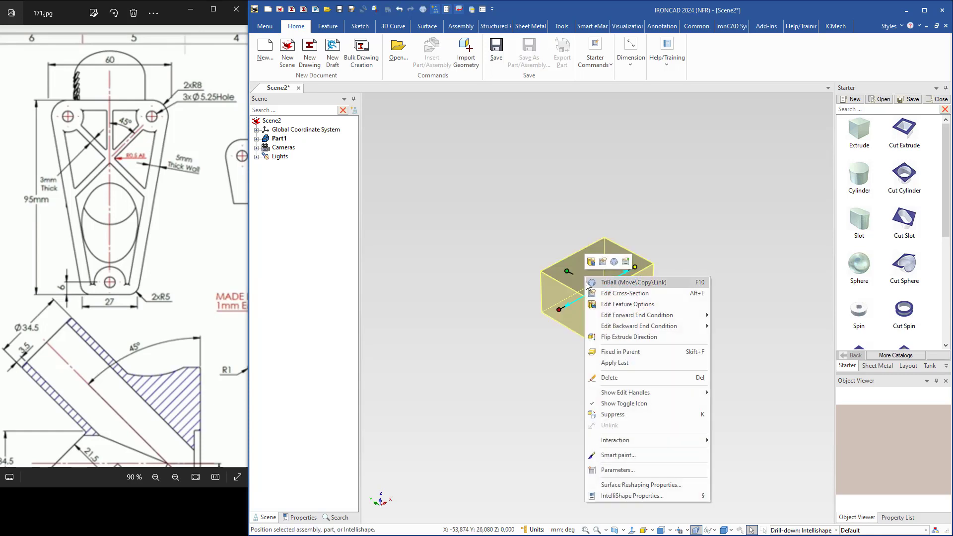
{"action": "left_click", "coordinate": [614, 294]}
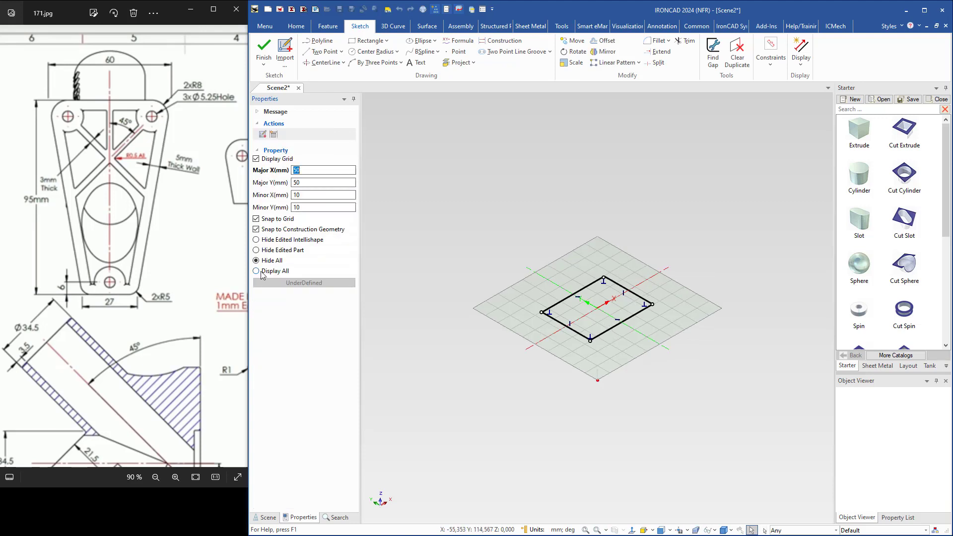
{"action": "left_click", "coordinate": [257, 272]}
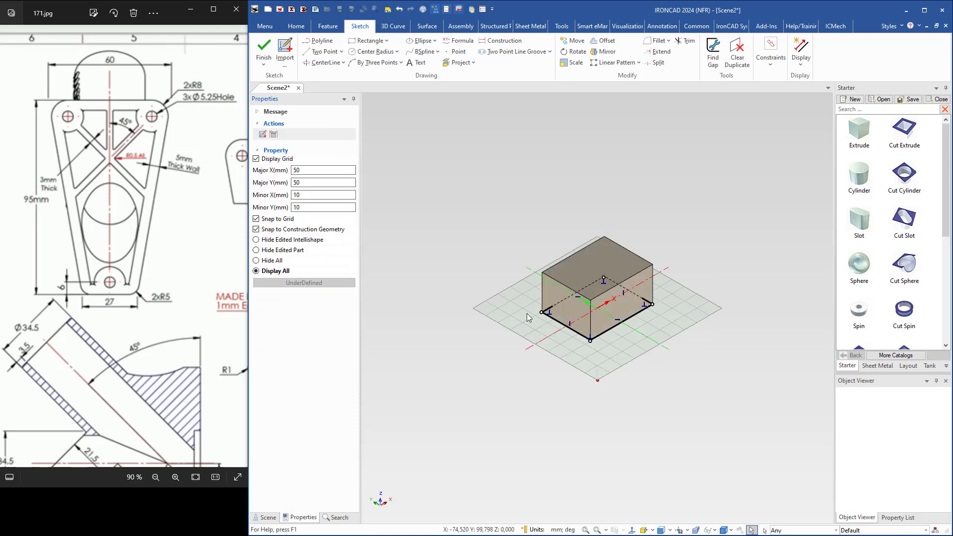
{"action": "left_click", "coordinate": [256, 260]}
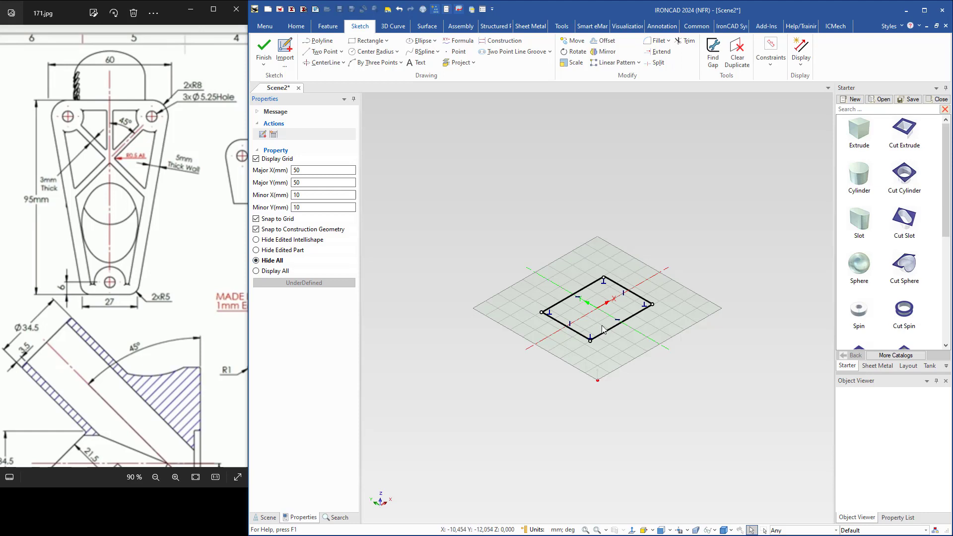
Set the rectangle's left edge length to 95 mm and move that edge onto the sketch's vertical axis.
{"action": "key", "text": "F7"}
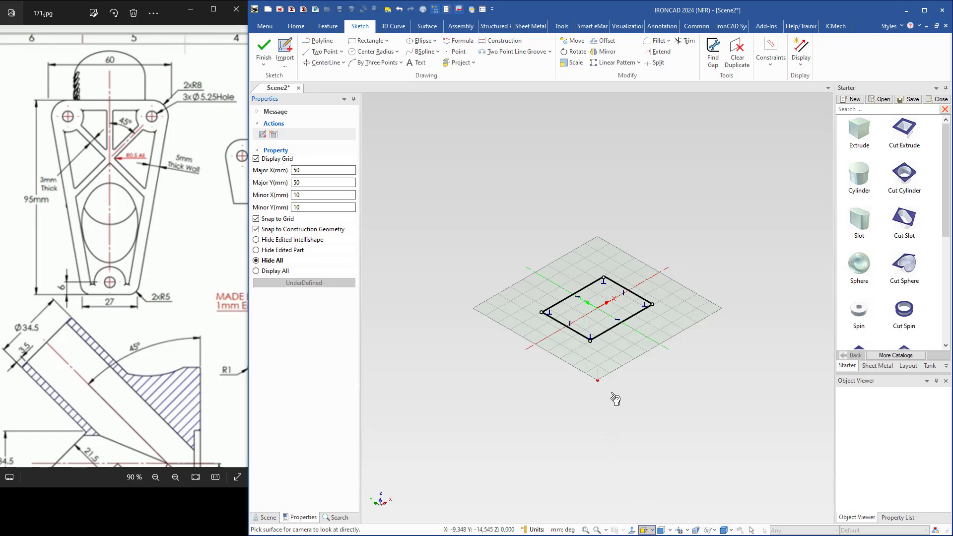
{"action": "left_click", "coordinate": [601, 316]}
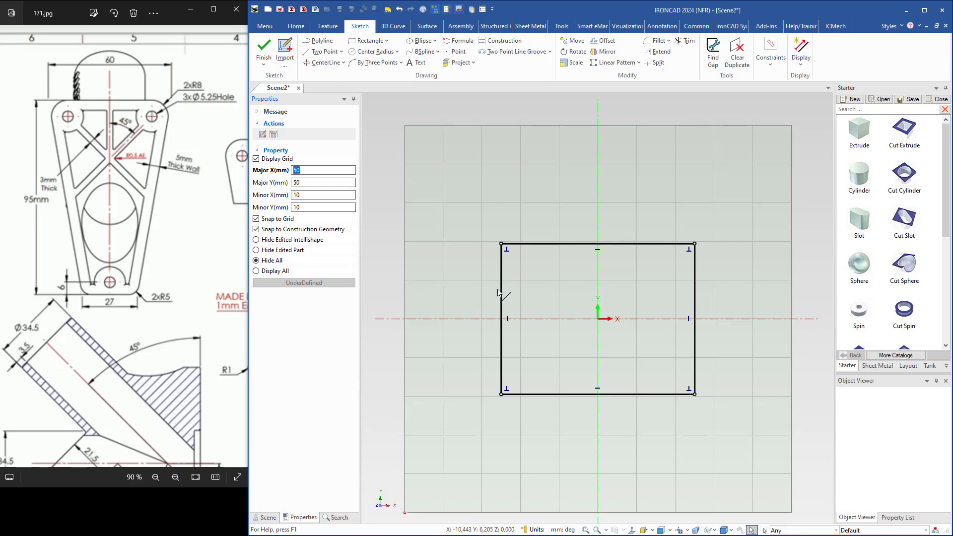
{"action": "left_click", "coordinate": [502, 280]}
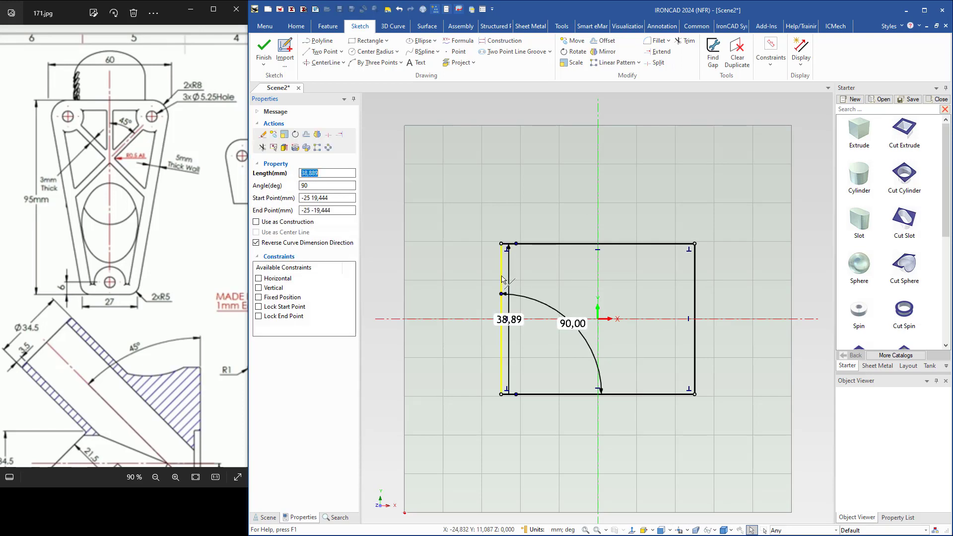
{"action": "double_click", "coordinate": [523, 320]}
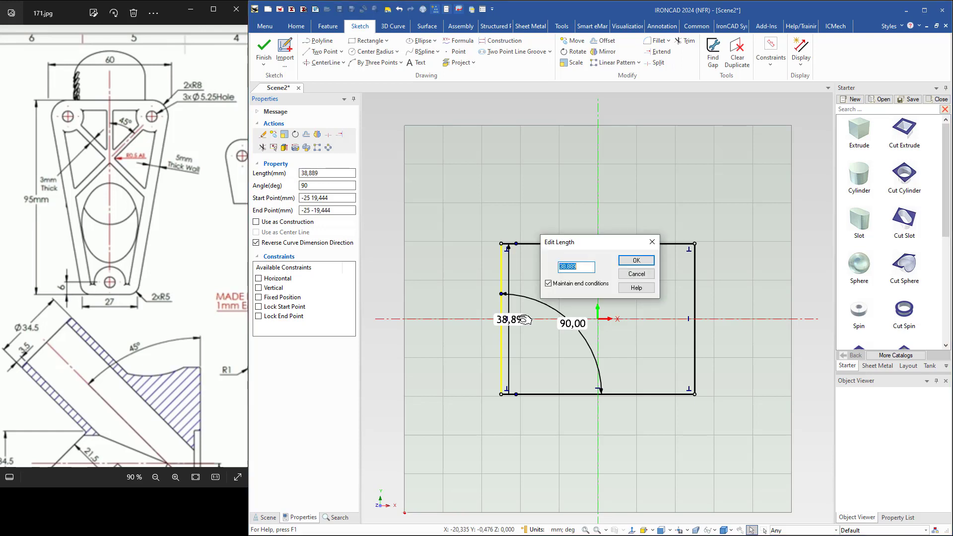
{"action": "type", "text": "95"}
{"action": "key", "text": "Return"}
{"action": "scroll", "coordinate": [564, 272], "scroll_direction": "down", "scroll_amount": 3}
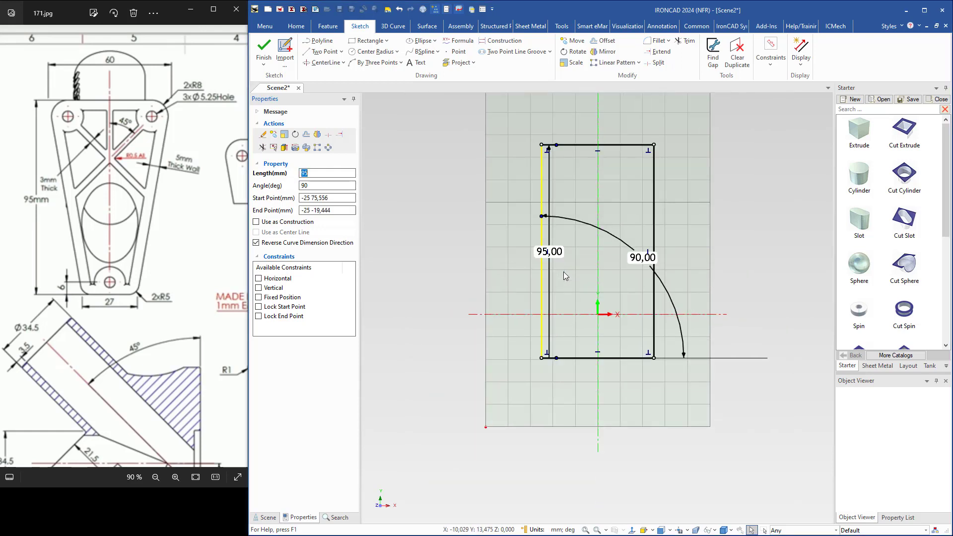
{"action": "left_click_drag", "start_coordinate": [541, 286], "coordinate": [604, 277]}
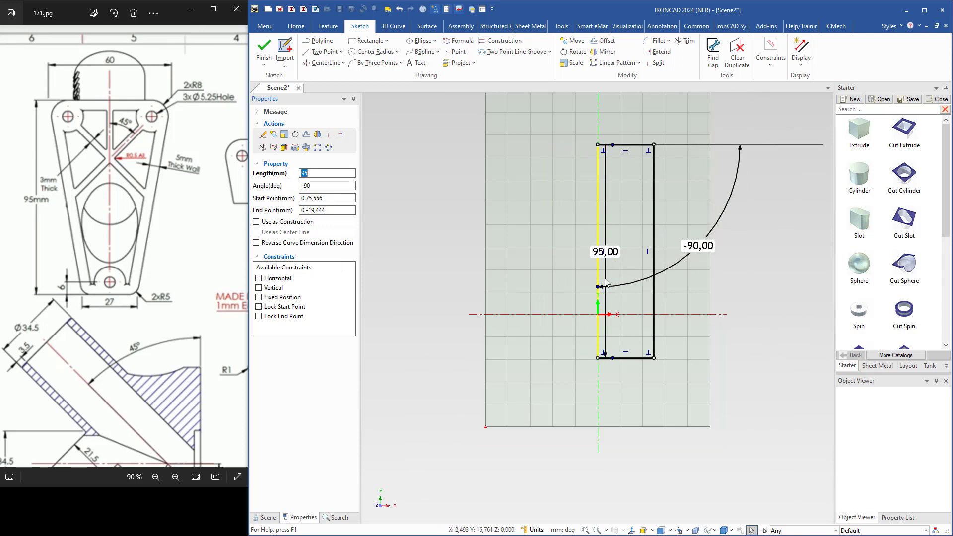
Set the bottom edge length to 27/2 mm with Maintain end conditions turned off so the outer side slants.
{"action": "scroll", "coordinate": [604, 277], "scroll_direction": "up", "scroll_amount": 2}
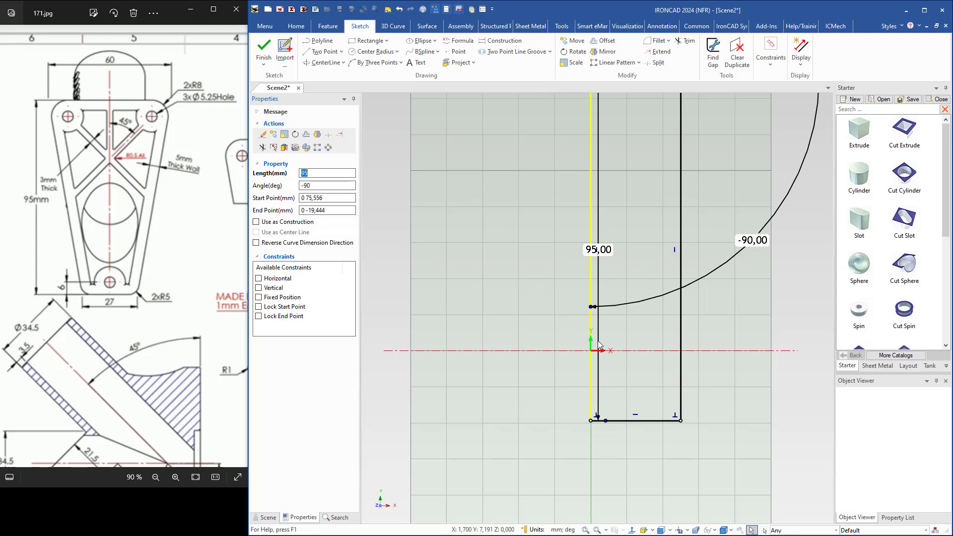
{"action": "scroll", "coordinate": [611, 281], "scroll_direction": "down", "scroll_amount": 2}
{"action": "scroll", "coordinate": [623, 398], "scroll_direction": "up", "scroll_amount": 3}
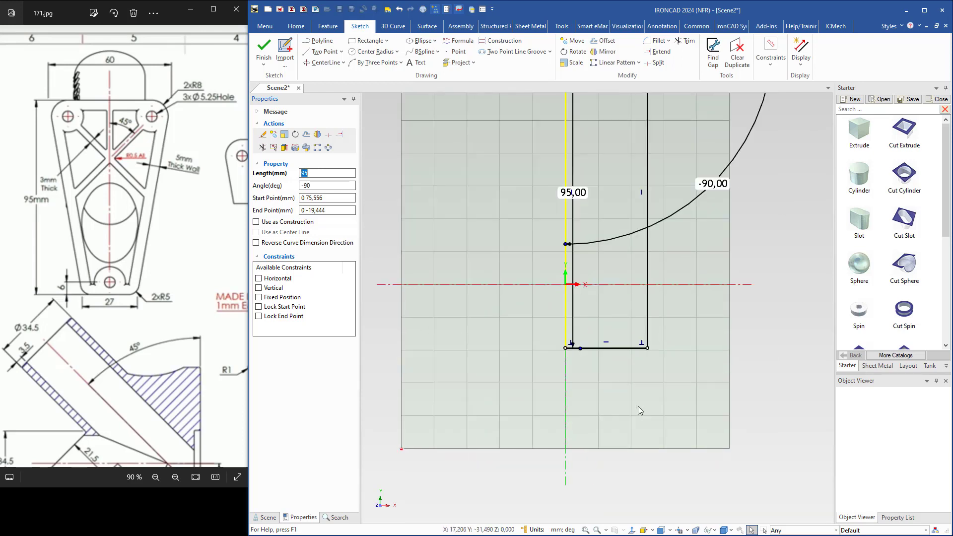
{"action": "left_click", "coordinate": [623, 329]}
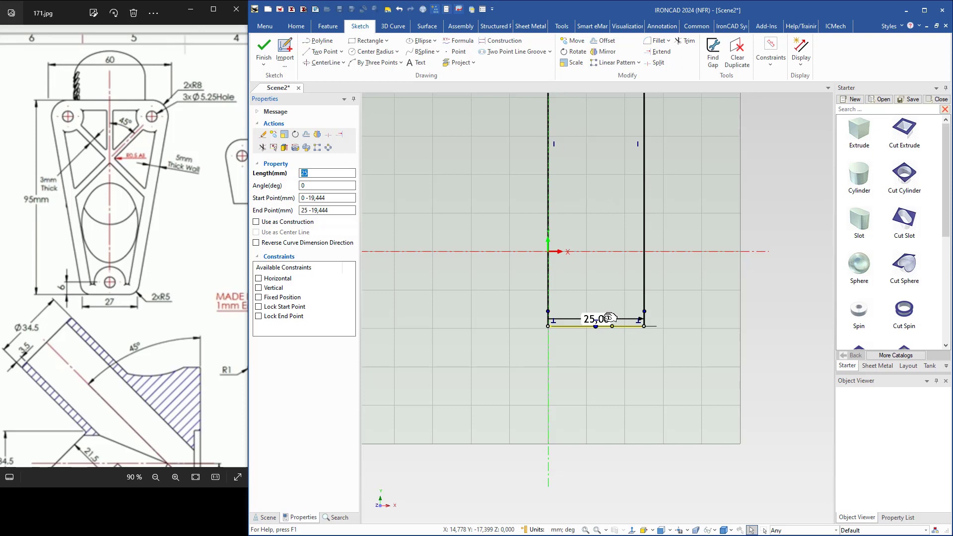
{"action": "double_click", "coordinate": [608, 319]}
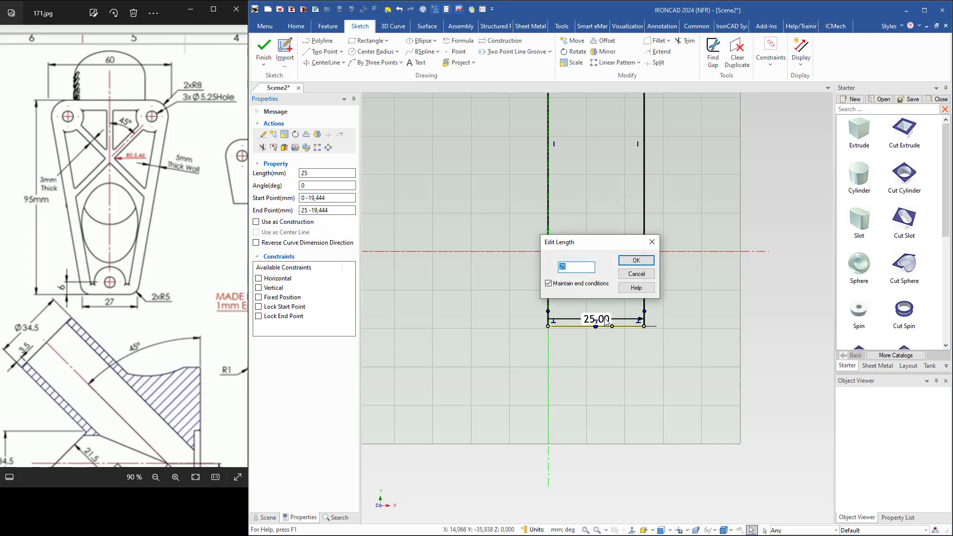
{"action": "left_click", "coordinate": [549, 284]}
{"action": "type", "text": "27/2"}
{"action": "key", "text": "Return"}
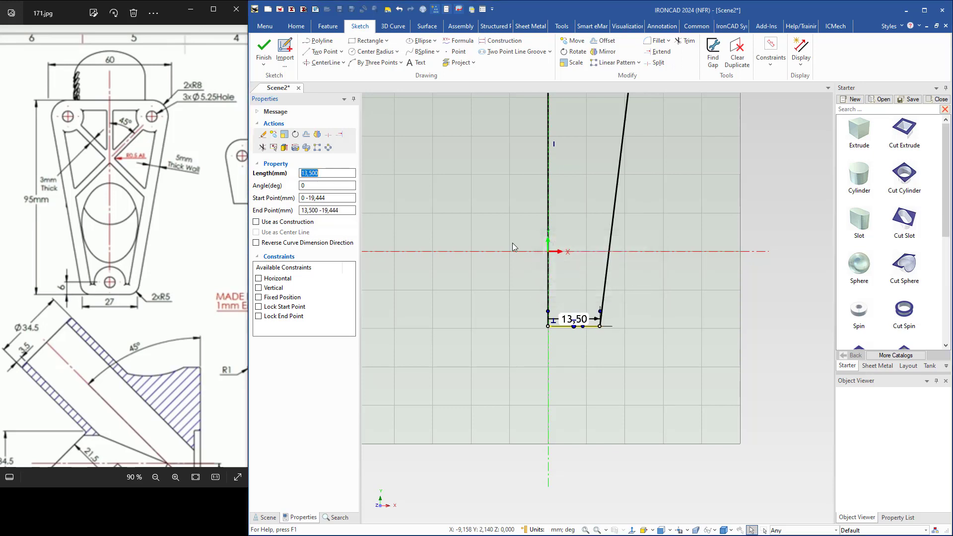
Set the top edge length to 30 mm with Maintain end conditions turned off.
{"action": "mouse_move", "coordinate": [596, 231]}
{"action": "middle_mouse_down", "text": "shift"}
{"action": "mouse_move", "coordinate": [589, 385]}
{"action": "mouse_move", "coordinate": [569, 465]}
{"action": "middle_mouse_up", "text": "shift"}
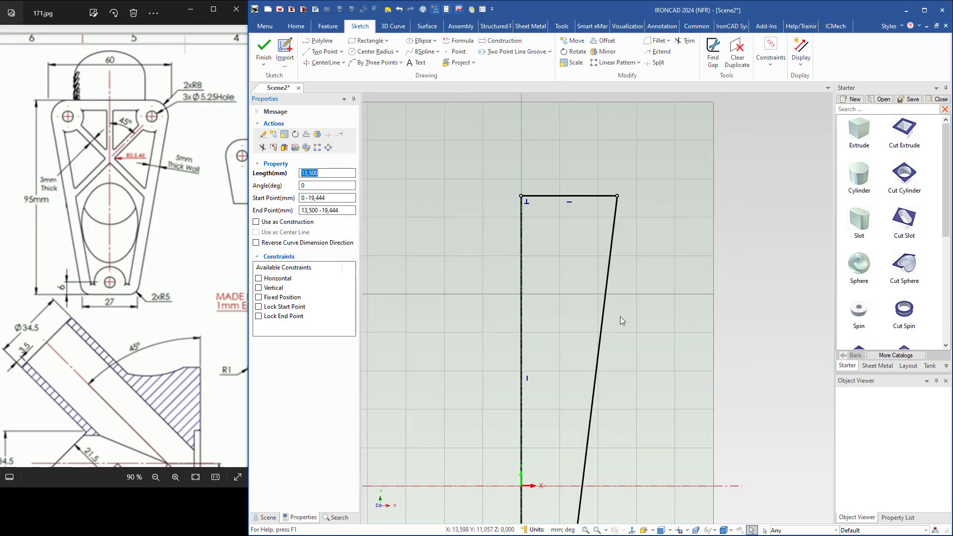
{"action": "left_click", "coordinate": [598, 197]}
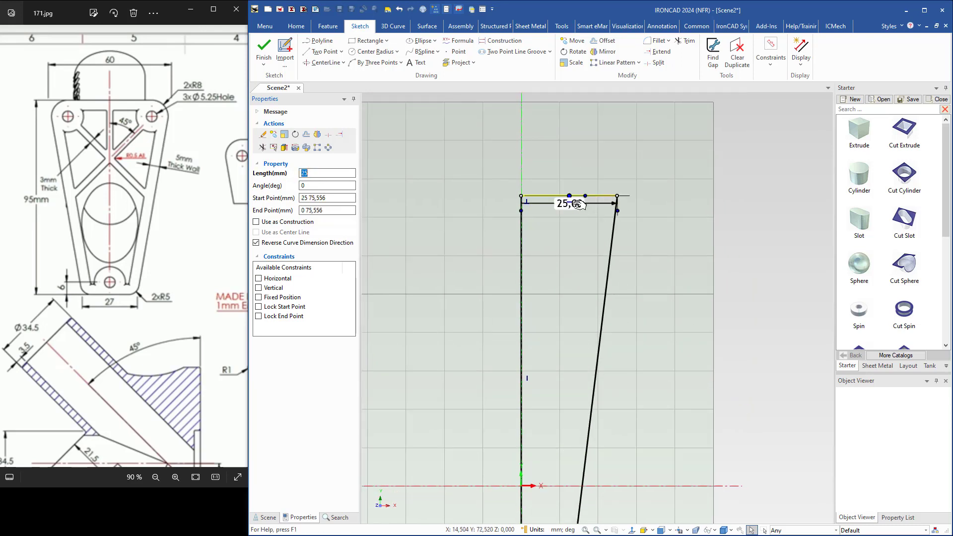
{"action": "double_click", "coordinate": [577, 203]}
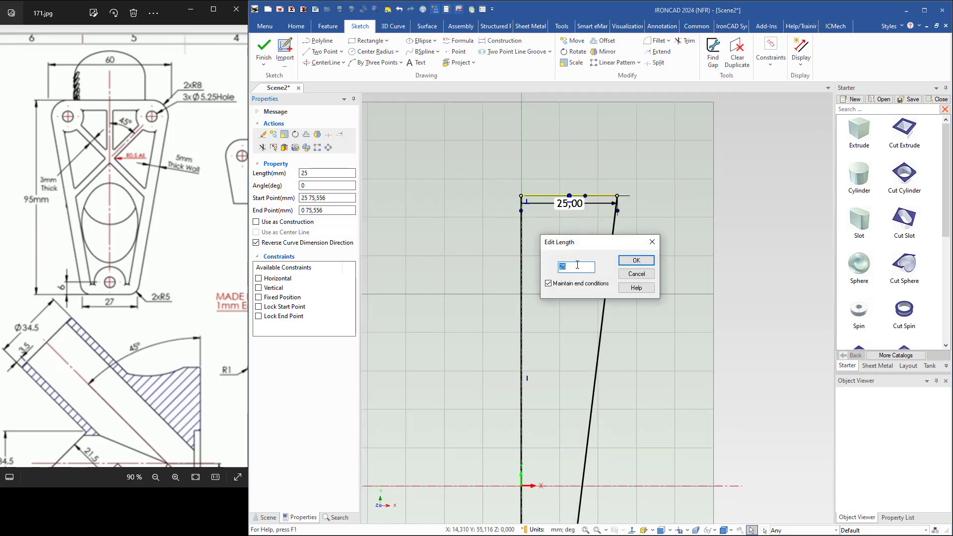
{"action": "left_click", "coordinate": [548, 284]}
{"action": "left_click_drag", "start_coordinate": [576, 268], "coordinate": [553, 265]}
{"action": "type", "text": "30"}
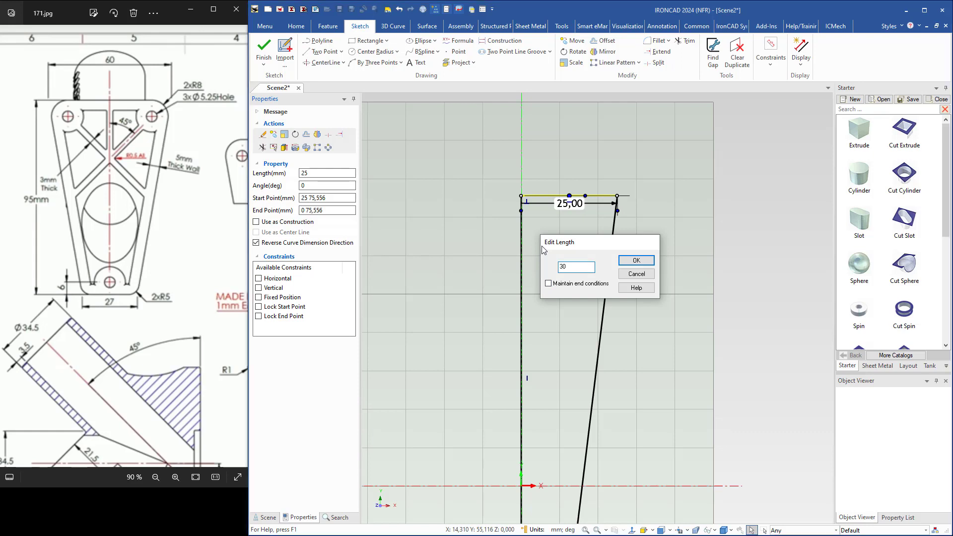
{"action": "key", "text": "Return"}
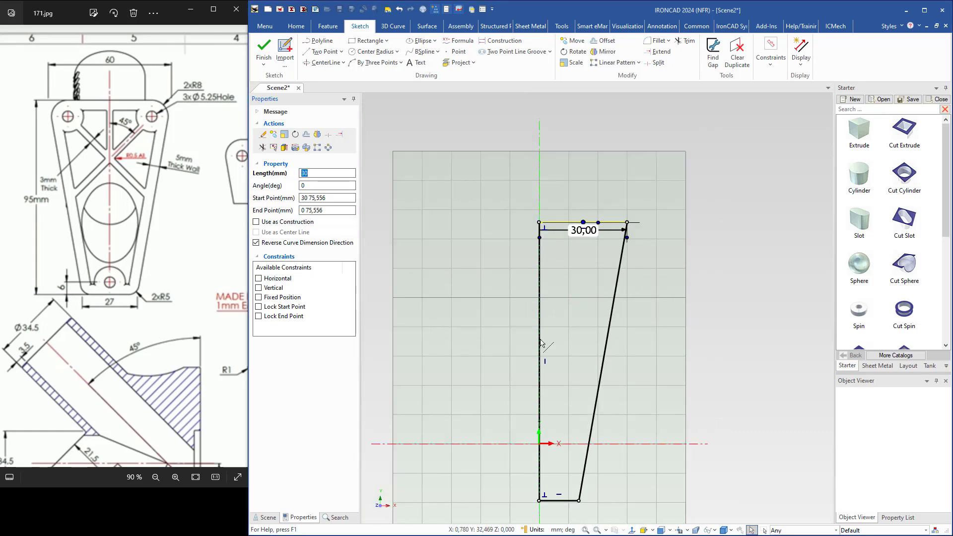
Delete the line on the vertical axis and mirror a copy of the remaining three lines across that axis.
{"action": "left_click", "coordinate": [540, 342]}
{"action": "key", "text": "Delete"}
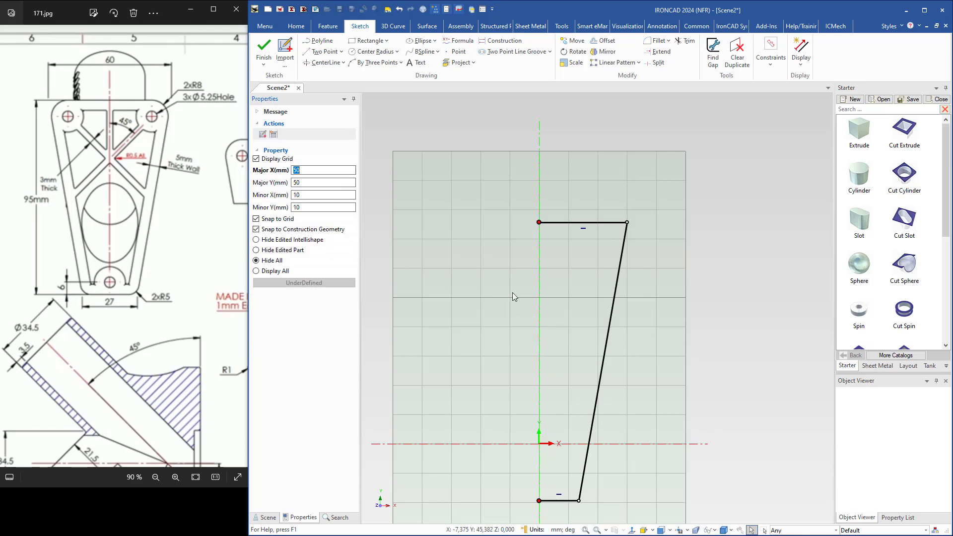
{"action": "mouse_move", "coordinate": [495, 187]}
{"action": "left_mouse_down"}
{"action": "mouse_move", "coordinate": [526, 288]}
{"action": "mouse_move", "coordinate": [635, 502]}
{"action": "mouse_move", "coordinate": [668, 511]}
{"action": "mouse_move", "coordinate": [666, 496]}
{"action": "left_mouse_up"}
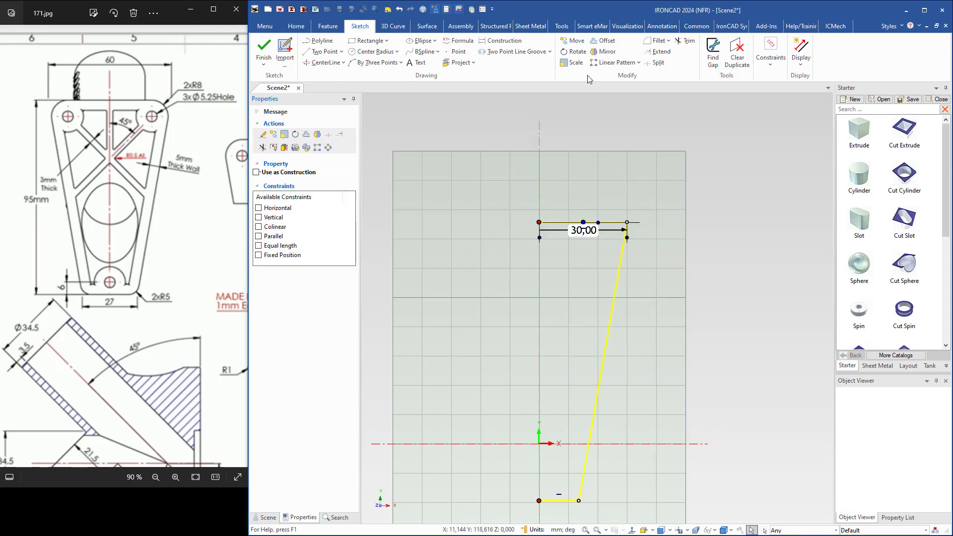
{"action": "left_click", "coordinate": [605, 51]}
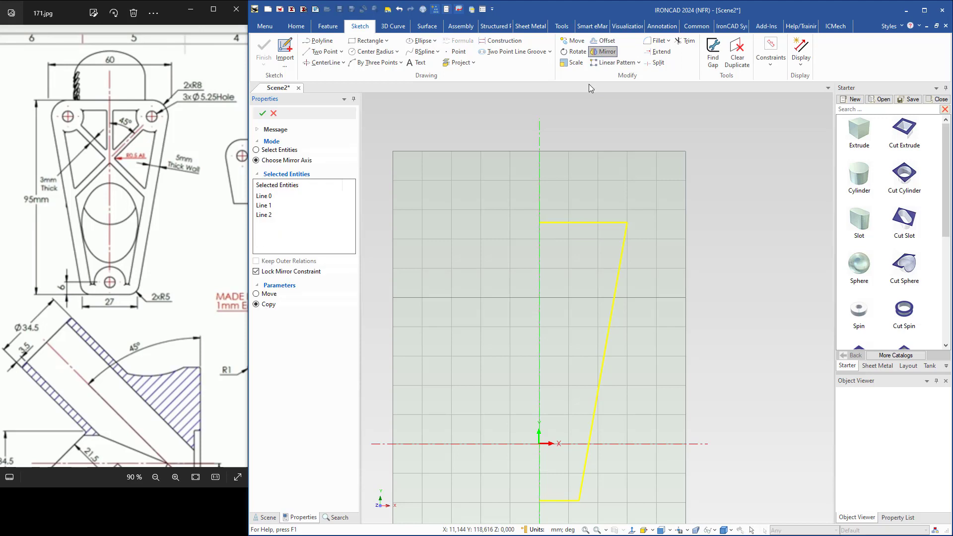
{"action": "left_click", "coordinate": [539, 177]}
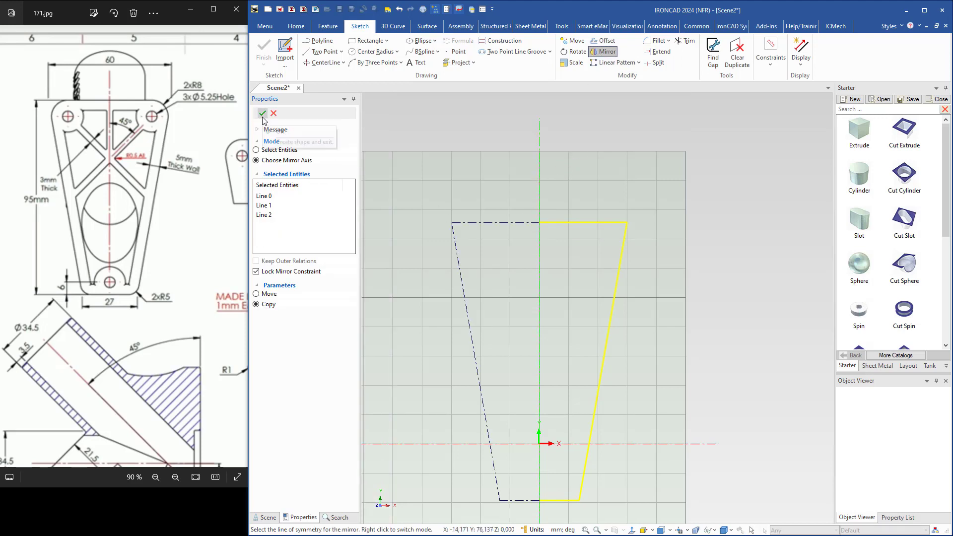
{"action": "scroll", "coordinate": [564, 333], "scroll_direction": "down", "scroll_amount": 2}
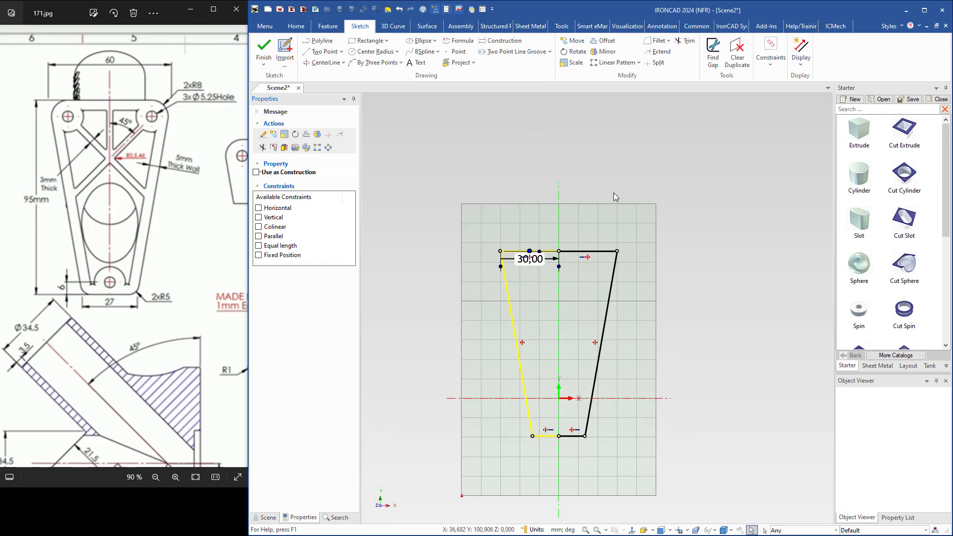
Finish the cross-section sketch and set the extrusion height of the tapered plate to 8 mm.
{"action": "left_click", "coordinate": [264, 52]}
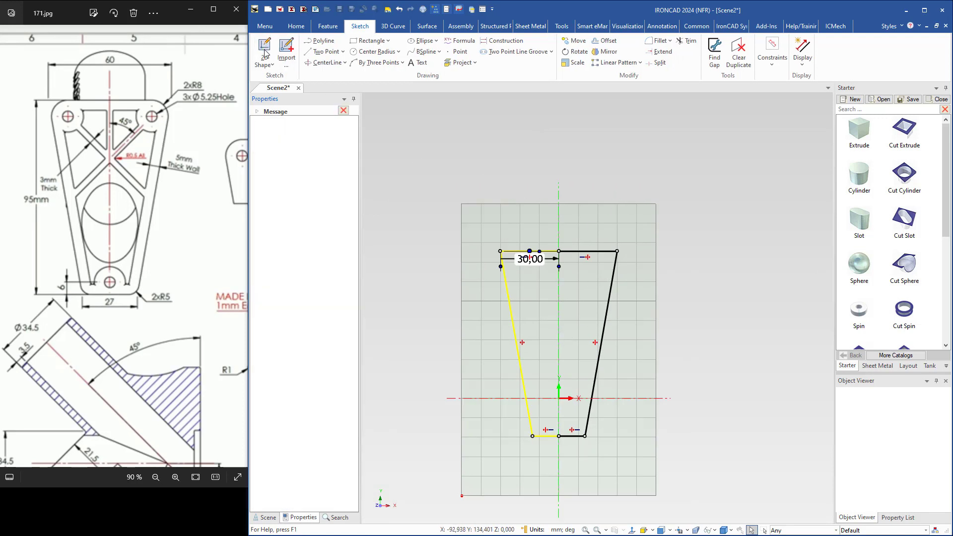
{"action": "middle_click_drag", "start_coordinate": [529, 378], "coordinate": [564, 355]}
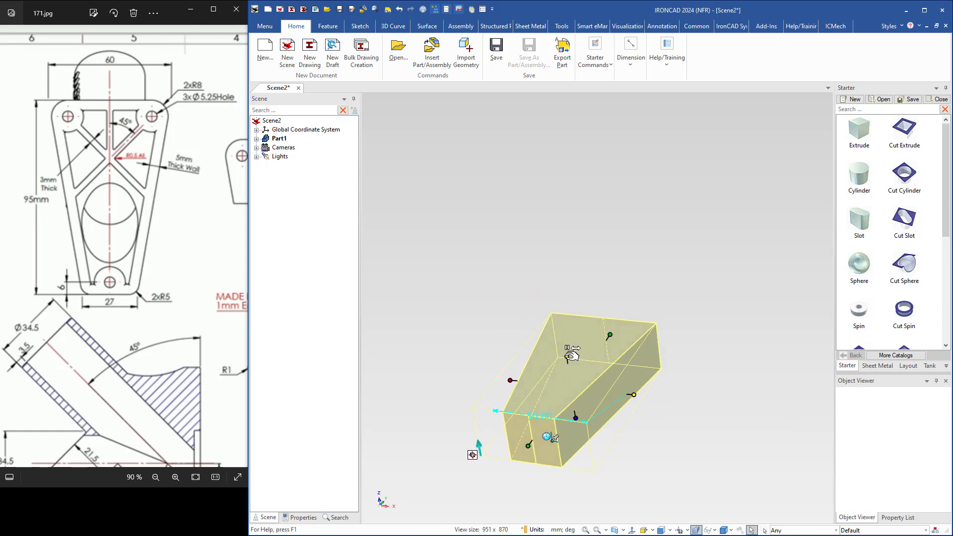
{"action": "left_click", "coordinate": [567, 356]}
{"action": "type", "text": "8"}
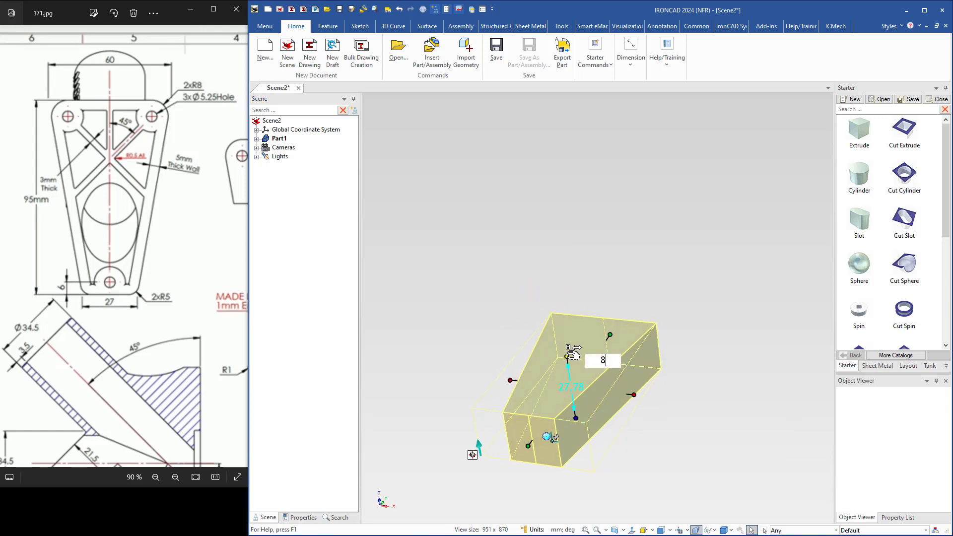
{"action": "key", "text": "Return"}
{"action": "middle_click_drag", "start_coordinate": [577, 335], "coordinate": [578, 314], "text": "shift"}
{"action": "left_click", "coordinate": [606, 417]}
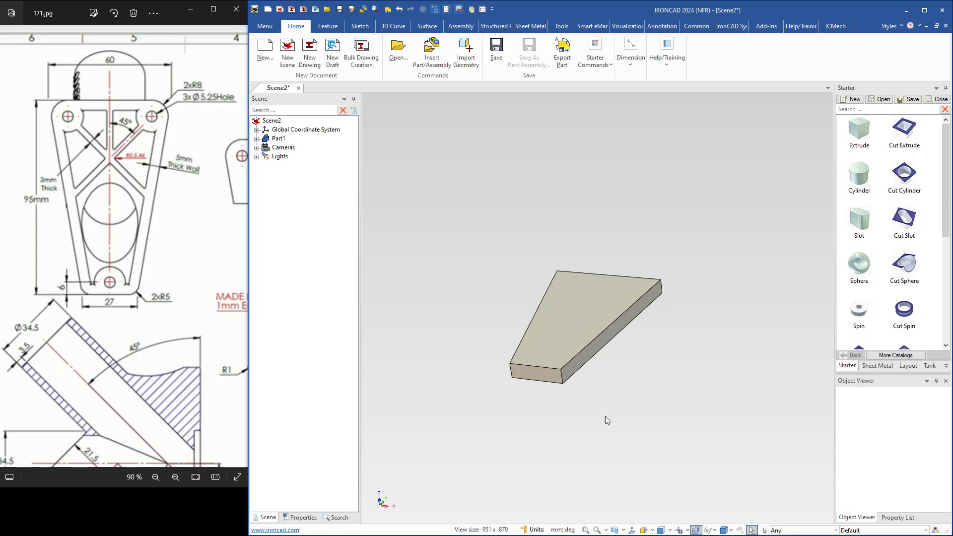
Rotate the tapered plate upright with the TriBall so its wide end faces up.
{"action": "left_click", "coordinate": [559, 333]}
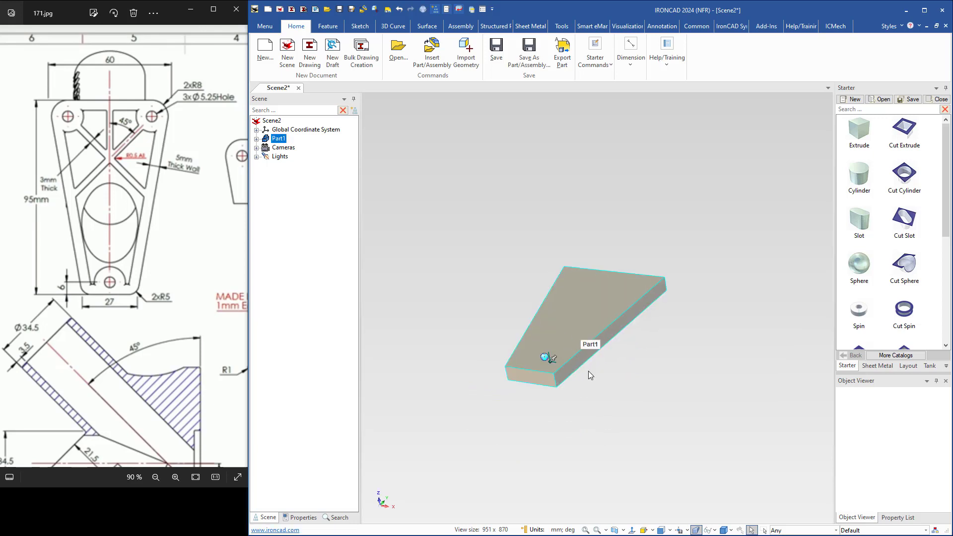
{"action": "key", "text": "F10"}
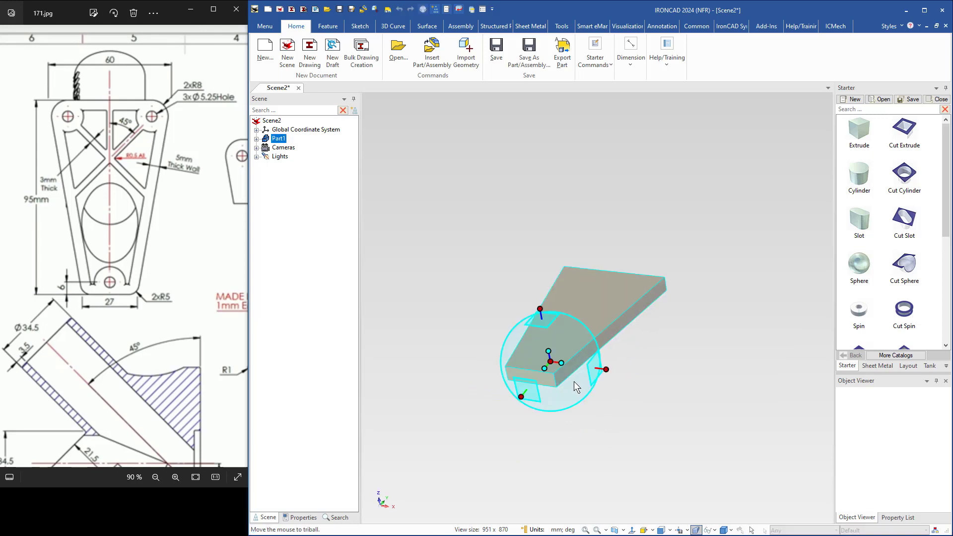
{"action": "left_click_drag", "start_coordinate": [556, 340], "coordinate": [525, 382]}
{"action": "key", "text": "F10"}
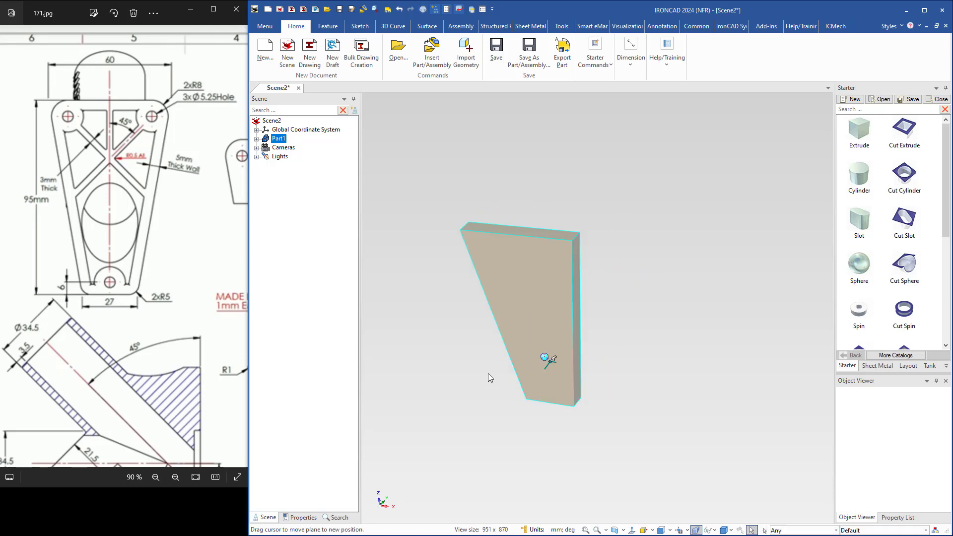
Start an edge blend on the plate with an 8 mm constant radius on its two upper corner edges.
{"action": "middle_click_drag", "start_coordinate": [487, 376], "coordinate": [452, 343]}
{"action": "middle_click_drag", "start_coordinate": [521, 295], "coordinate": [548, 320]}
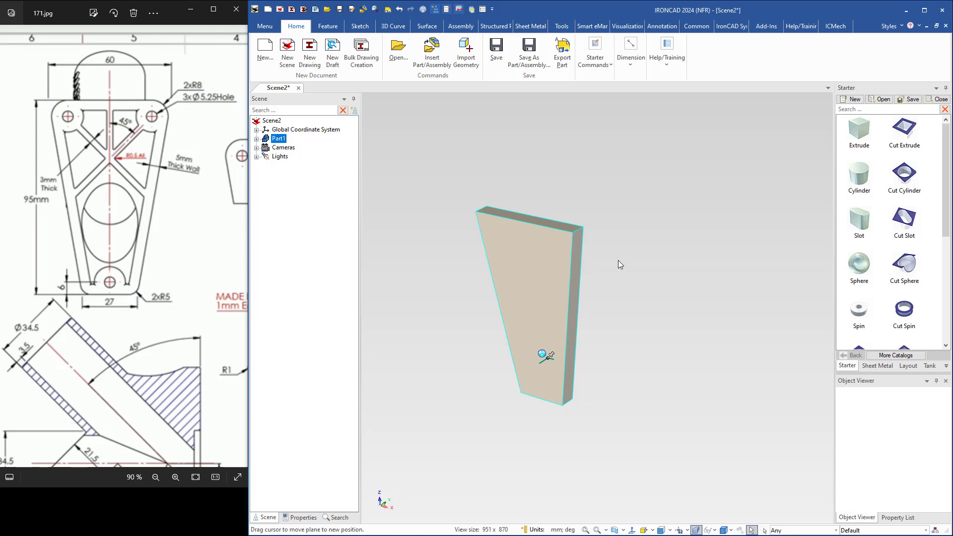
{"action": "scroll", "coordinate": [593, 248], "scroll_direction": "up", "scroll_amount": 2}
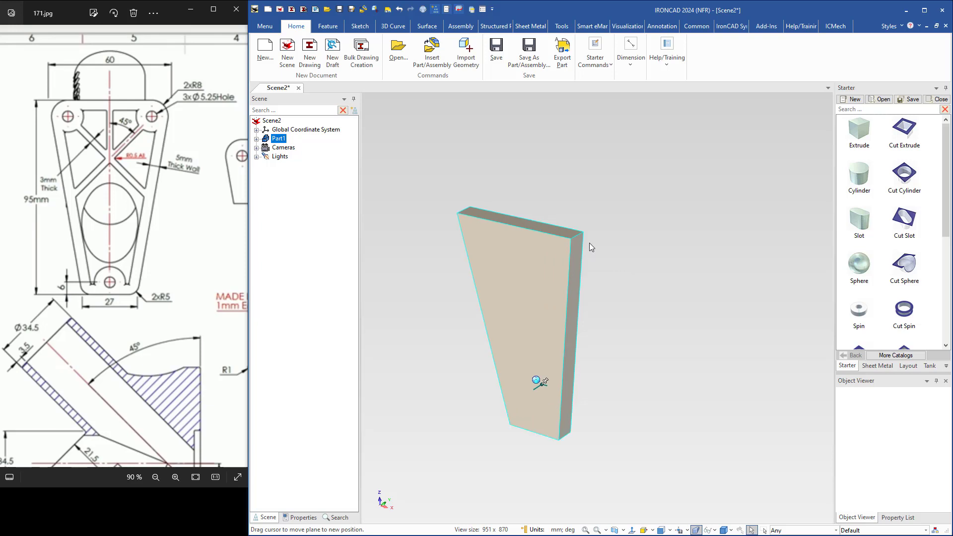
{"action": "right_click", "coordinate": [543, 272]}
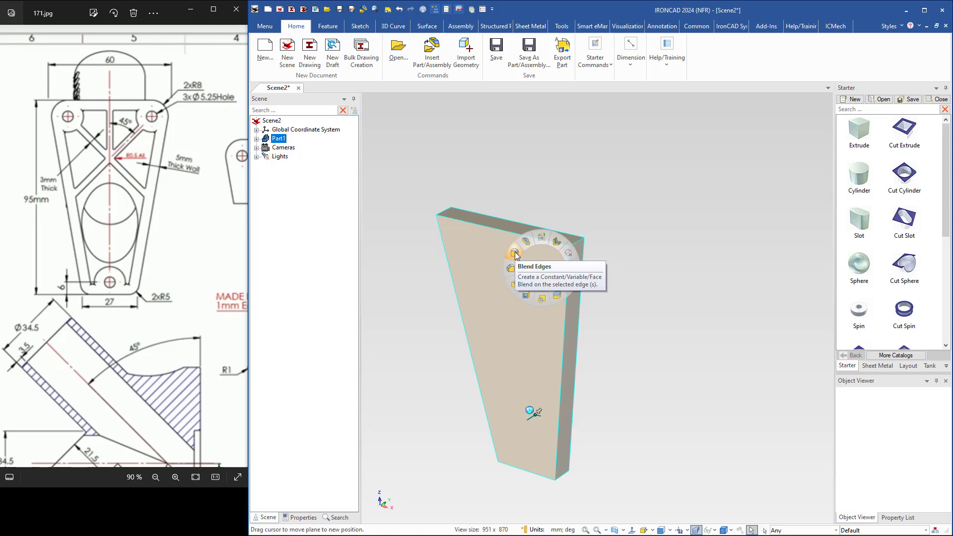
{"action": "left_click", "coordinate": [515, 255]}
{"action": "left_click", "coordinate": [577, 243]}
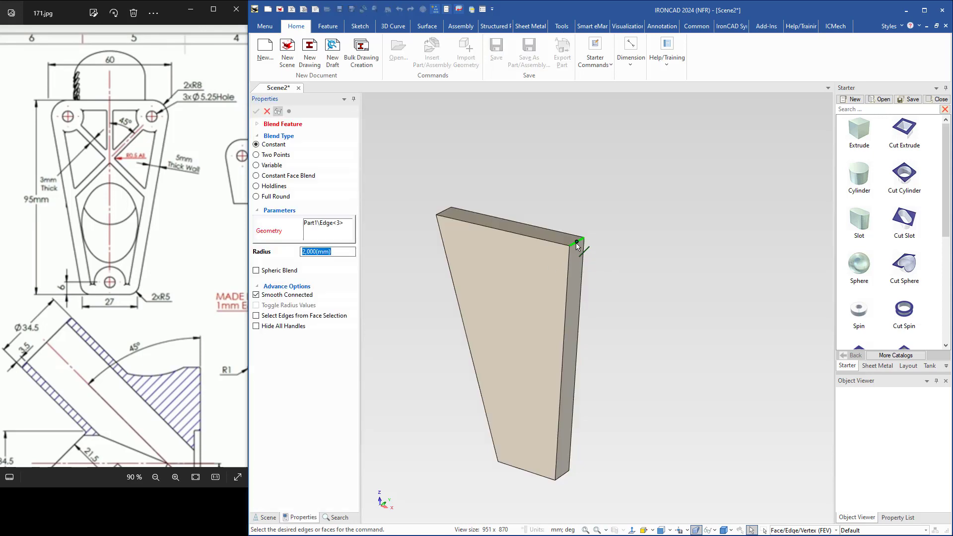
{"action": "type", "text": "8"}
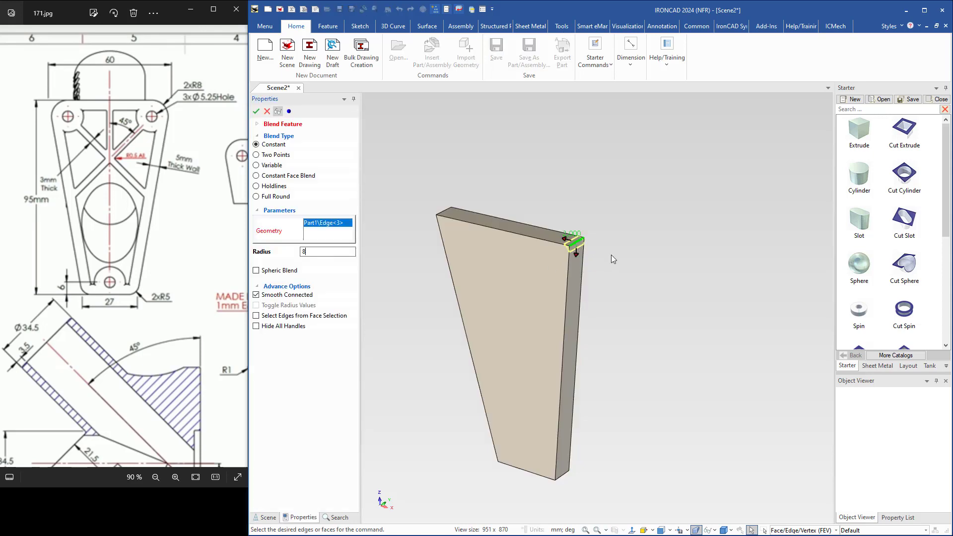
{"action": "left_click", "coordinate": [446, 215]}
Add the two lower corner edges of the plate with a 5 mm radius and finish the blend.
{"action": "mouse_move", "coordinate": [437, 379]}
{"action": "middle_mouse_down"}
{"action": "mouse_move", "coordinate": [453, 389]}
{"action": "mouse_move", "coordinate": [455, 379]}
{"action": "middle_mouse_up"}
{"action": "middle_click_drag", "start_coordinate": [459, 364], "coordinate": [474, 272], "text": "shift"}
{"action": "scroll", "coordinate": [516, 392], "scroll_direction": "up", "scroll_amount": 3}
{"action": "middle_click_drag", "start_coordinate": [504, 380], "coordinate": [499, 341]}
{"action": "left_click", "coordinate": [597, 346]}
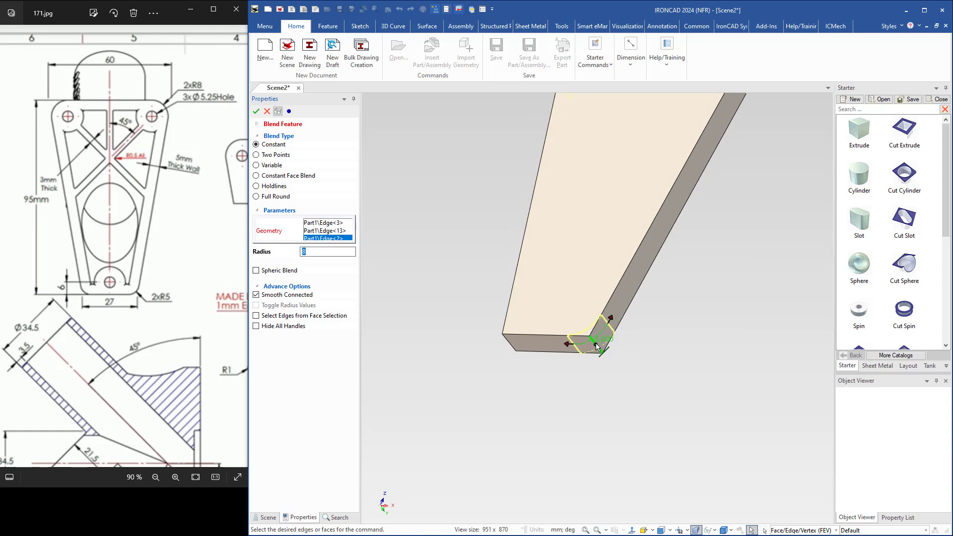
{"action": "type", "text": "5"}
{"action": "key", "text": "Return"}
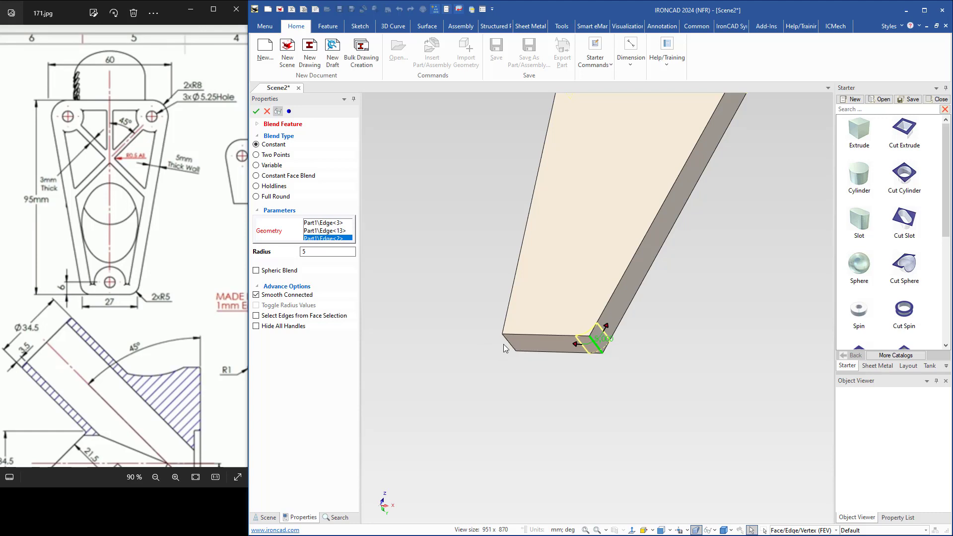
{"action": "left_click", "coordinate": [512, 347]}
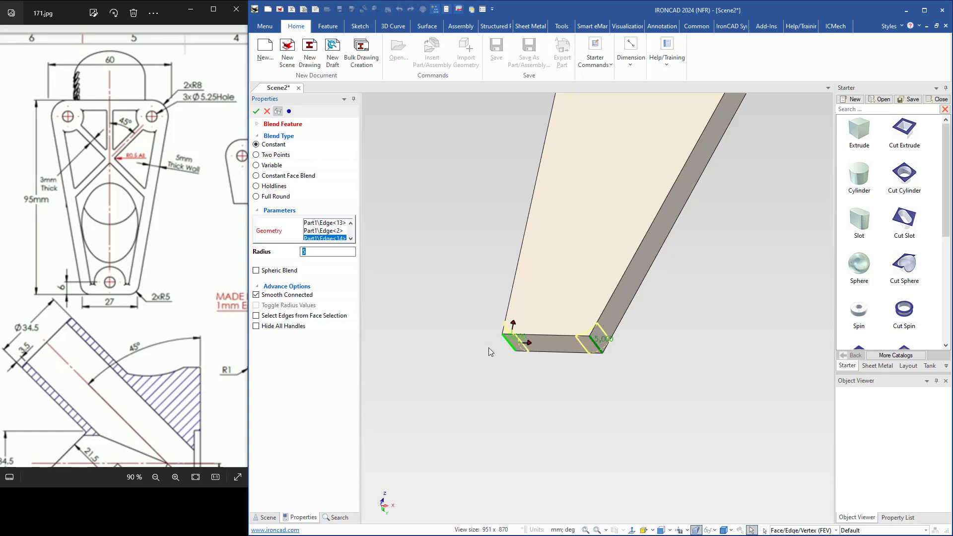
{"action": "key", "text": "Return"}
Place a Cut Cylinder at the centre of one of the plate's upper corner arcs and set its diameter to 5.25 mm.
{"action": "scroll", "coordinate": [496, 298], "scroll_direction": "down", "scroll_amount": 3}
{"action": "middle_click_drag", "start_coordinate": [532, 220], "coordinate": [575, 340]}
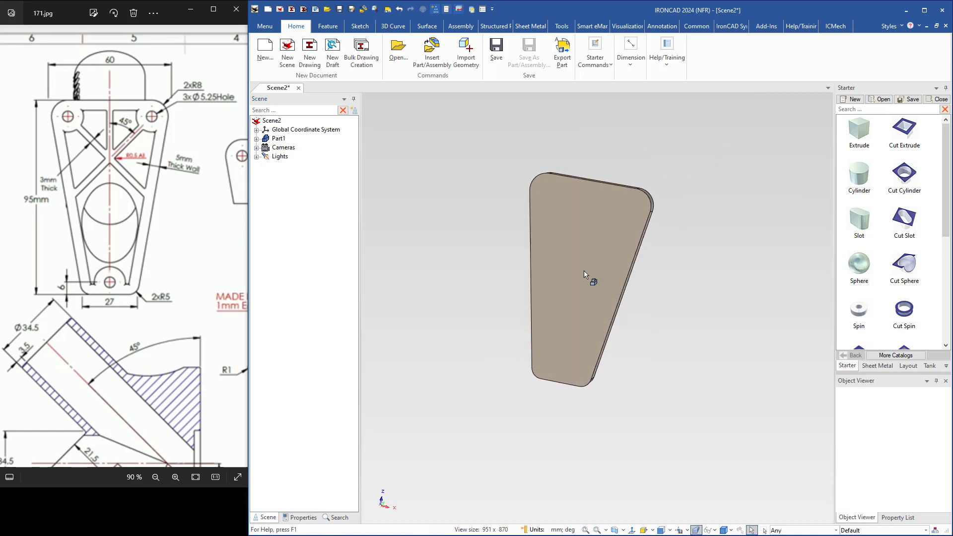
{"action": "mouse_move", "coordinate": [584, 275]}
{"action": "middle_mouse_down"}
{"action": "mouse_move", "coordinate": [524, 256]}
{"action": "mouse_move", "coordinate": [501, 263]}
{"action": "middle_mouse_up"}
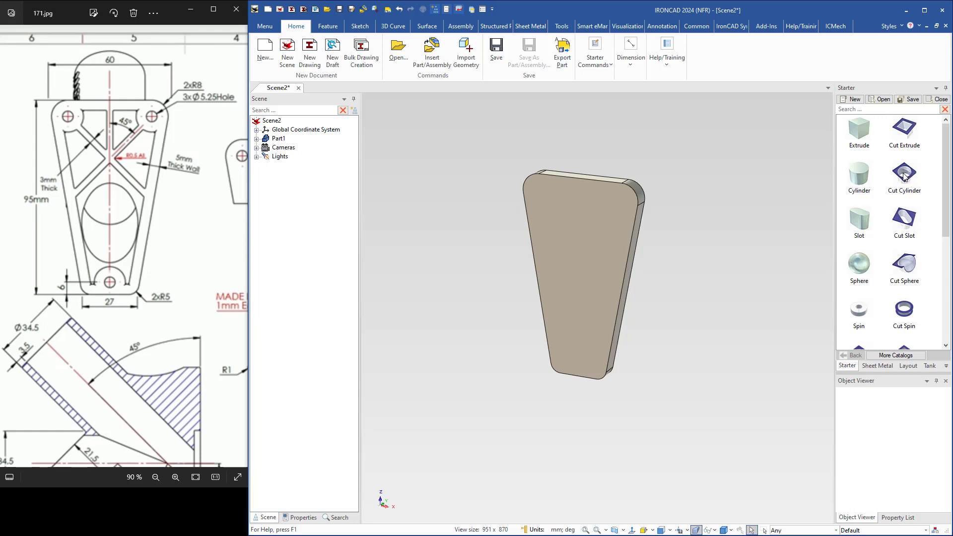
{"action": "left_click_drag", "start_coordinate": [905, 176], "coordinate": [620, 201]}
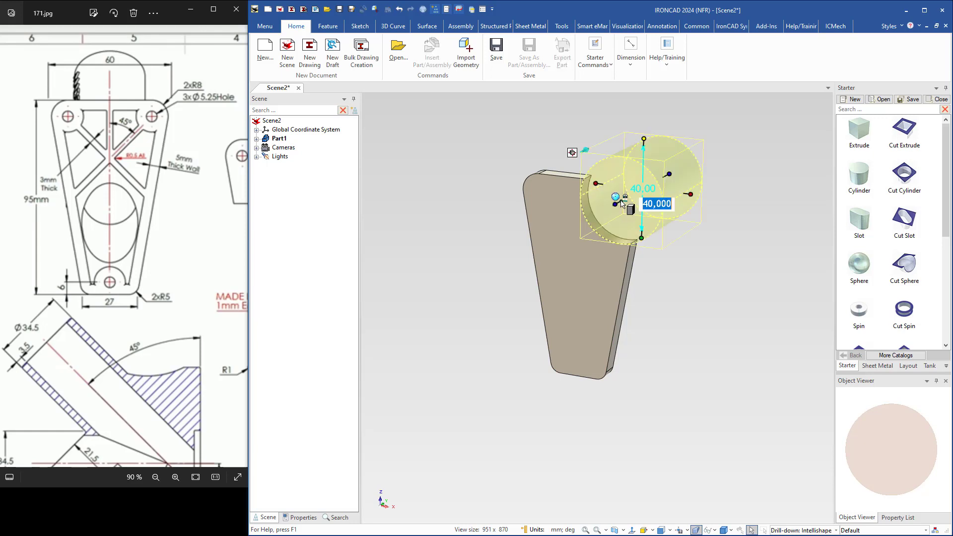
{"action": "left_click", "coordinate": [691, 194]}
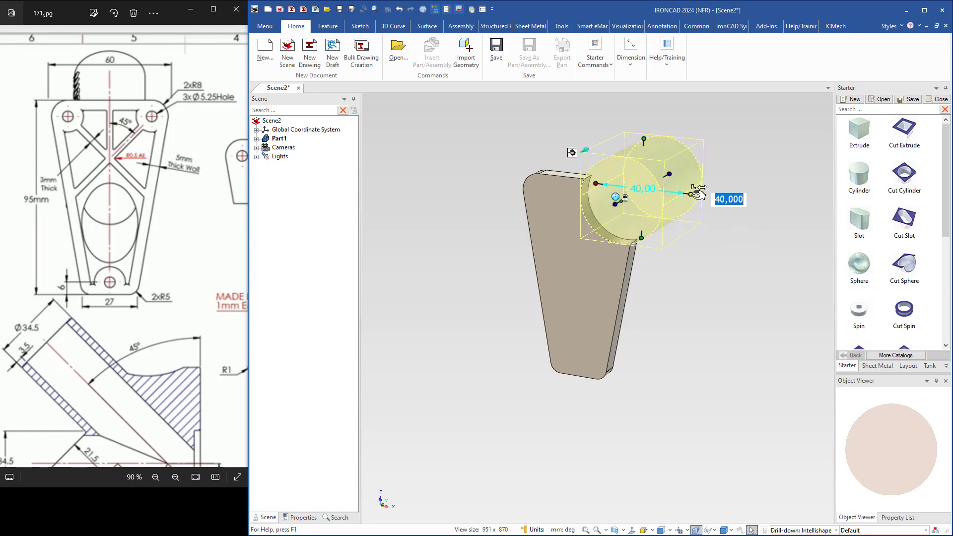
{"action": "type", "text": "5,25"}
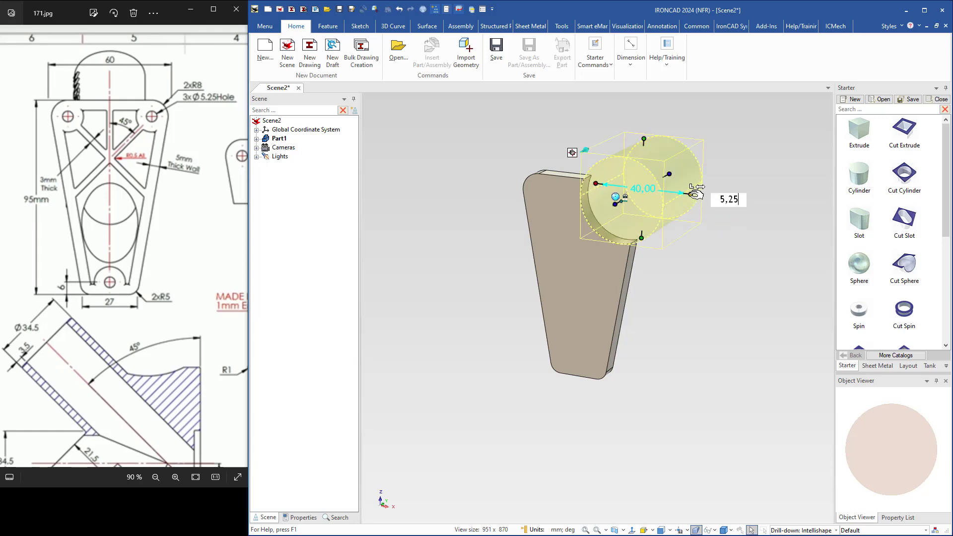
{"action": "key", "text": "Return"}
Shorten the cut cylinder's depth to the back face of the plate.
{"action": "scroll", "coordinate": [640, 201], "scroll_direction": "up", "scroll_amount": 4}
{"action": "middle_click_drag", "start_coordinate": [654, 322], "coordinate": [613, 318]}
{"action": "left_click_drag", "start_coordinate": [713, 195], "coordinate": [628, 270]}
{"action": "middle_click_drag", "start_coordinate": [538, 284], "coordinate": [560, 287]}
Create one linked copy of the hole at the centre of the other upper corner arc with the TriBall.
{"action": "key", "text": "F10"}
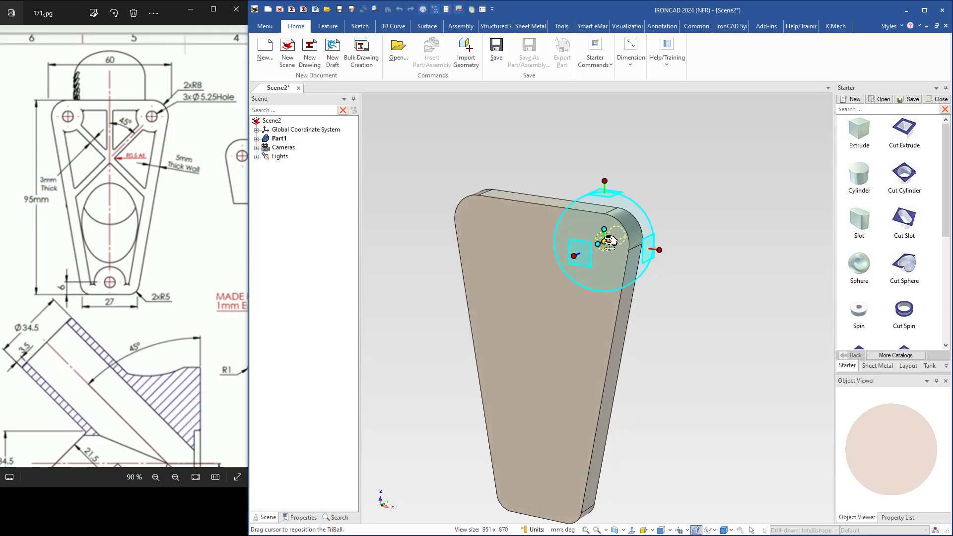
{"action": "left_click_drag", "start_coordinate": [609, 243], "coordinate": [467, 204]}
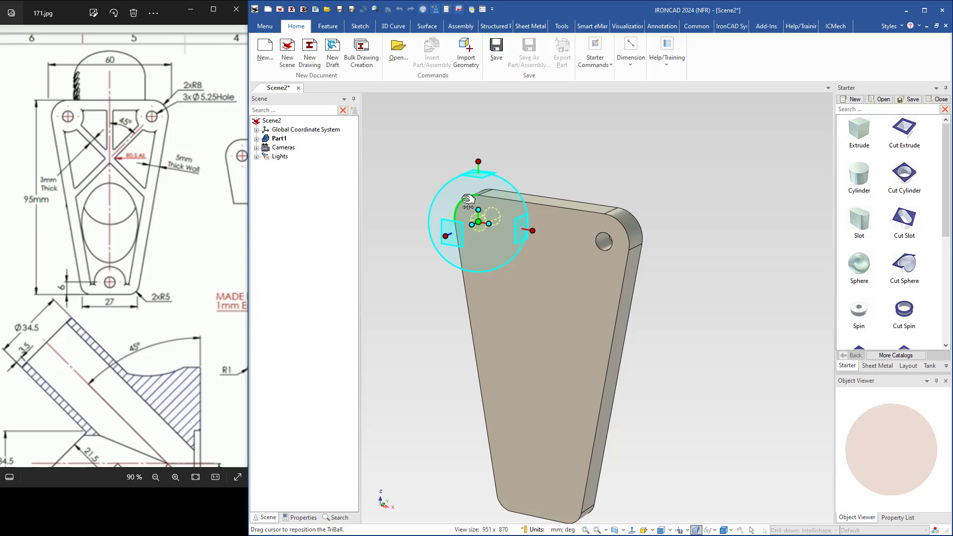
{"action": "right_click_drag", "start_coordinate": [468, 201], "coordinate": [464, 200]}
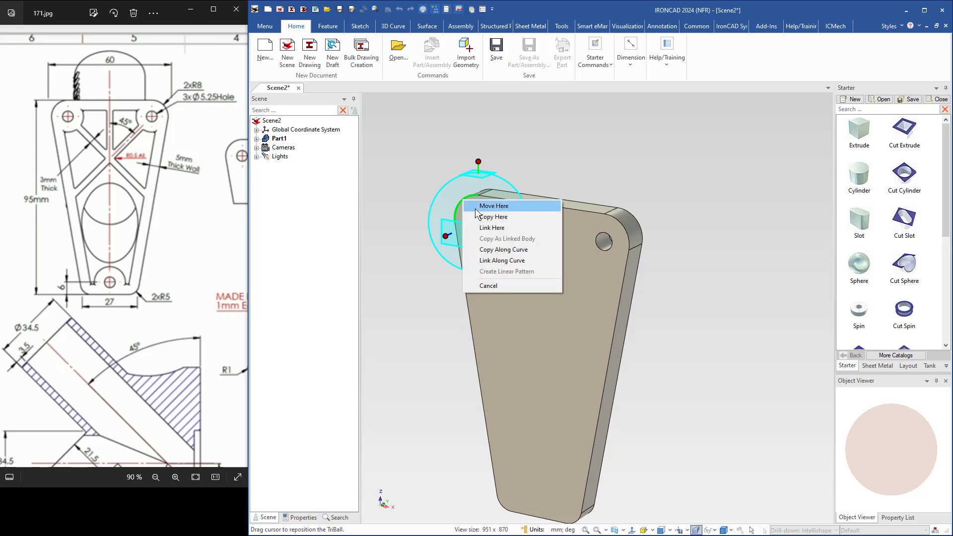
{"action": "left_click", "coordinate": [491, 228]}
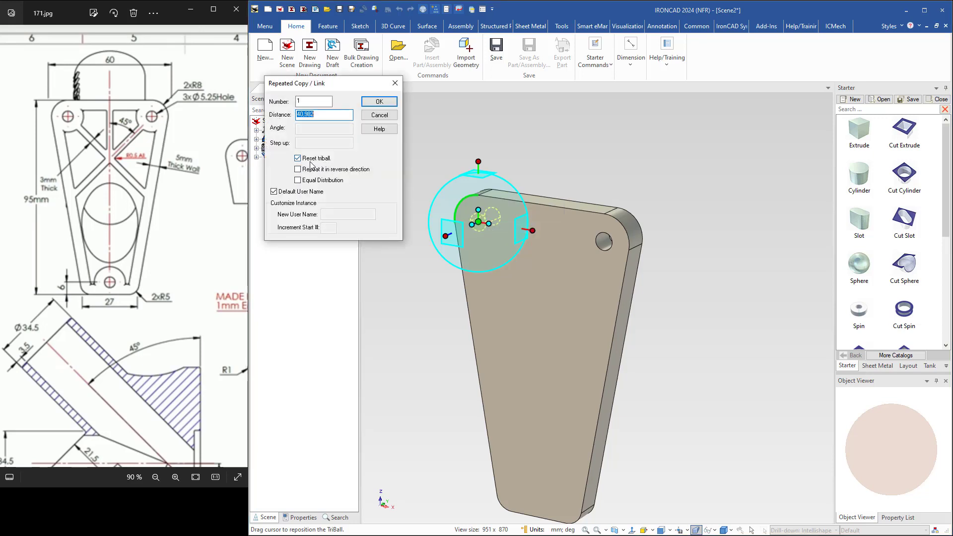
{"action": "left_click", "coordinate": [378, 102]}
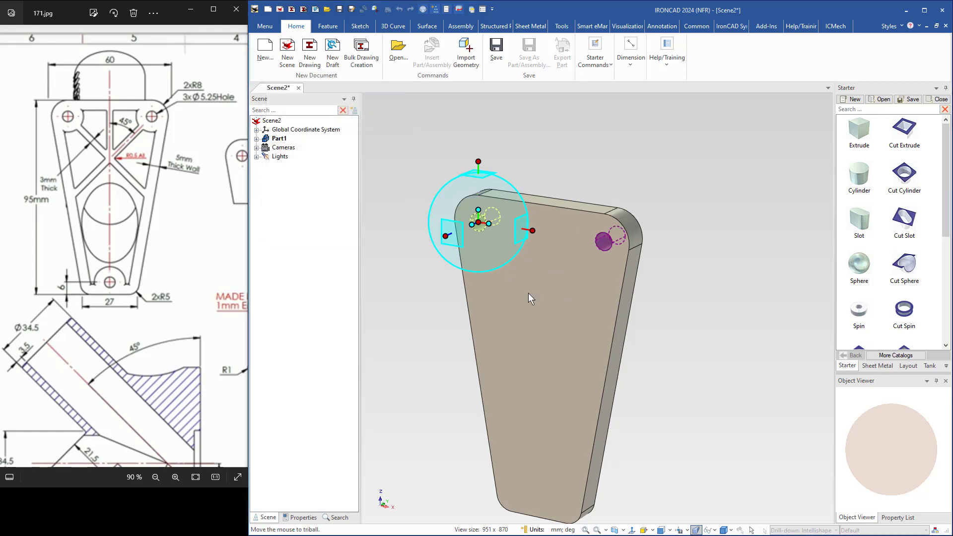
Create another linked copy of the hole at the midpoint of the plate's bottom edge, resetting the TriBall there.
{"action": "middle_click_drag", "start_coordinate": [527, 358], "coordinate": [591, 314]}
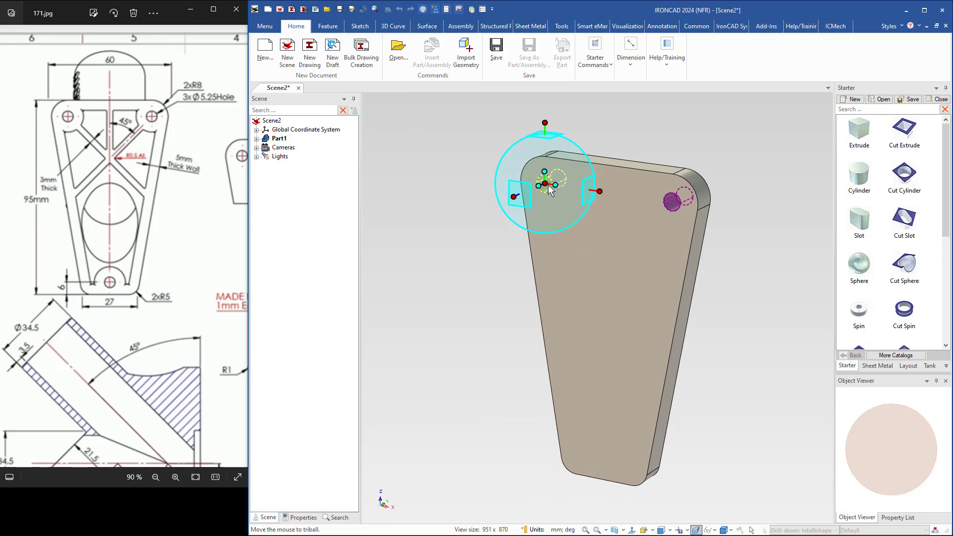
{"action": "left_click_drag", "start_coordinate": [550, 188], "coordinate": [609, 480]}
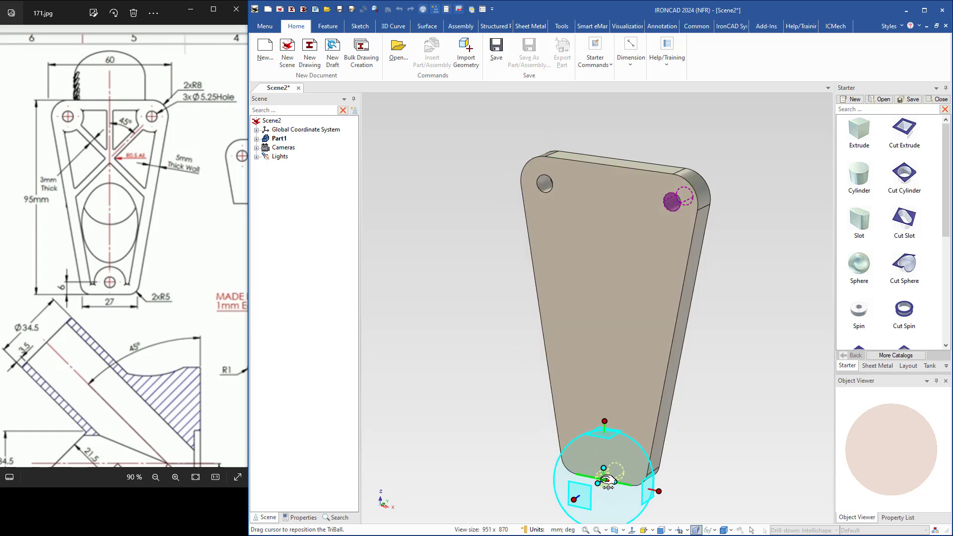
{"action": "right_click_drag", "start_coordinate": [608, 486], "coordinate": [602, 479]}
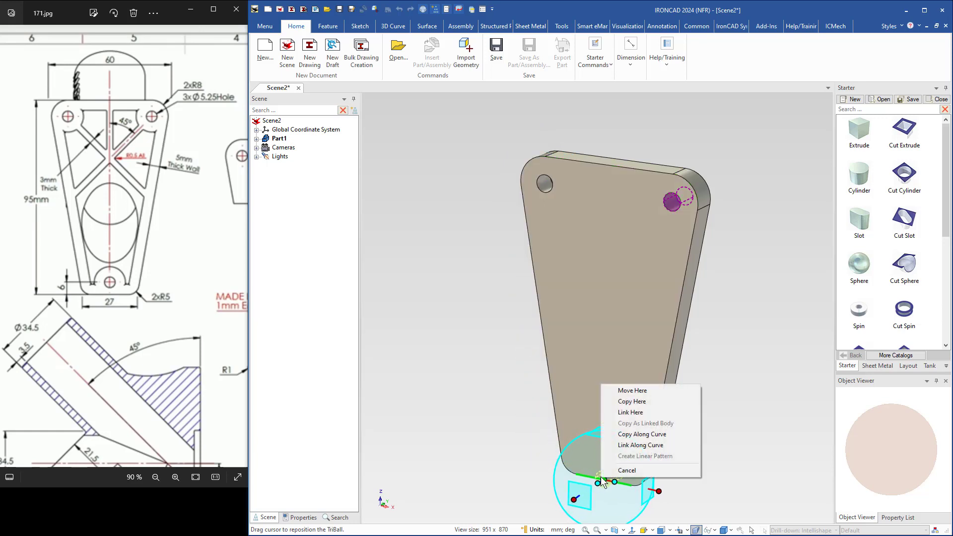
{"action": "left_click", "coordinate": [622, 413]}
{"action": "left_click", "coordinate": [372, 101]}
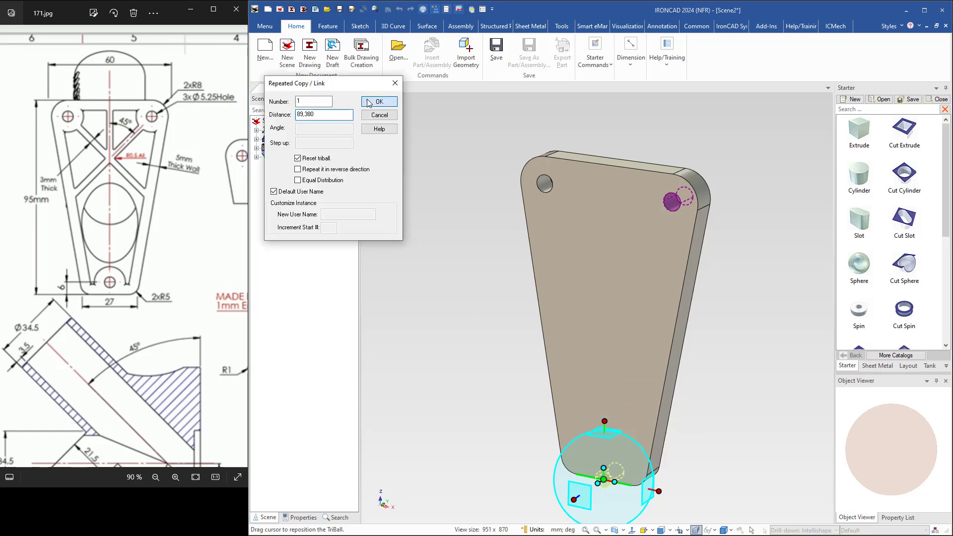
Move the bottom linked hole 6 mm up from the plate's lower edge and close the TriBall.
{"action": "middle_click_drag", "start_coordinate": [476, 339], "coordinate": [469, 253], "text": "shift"}
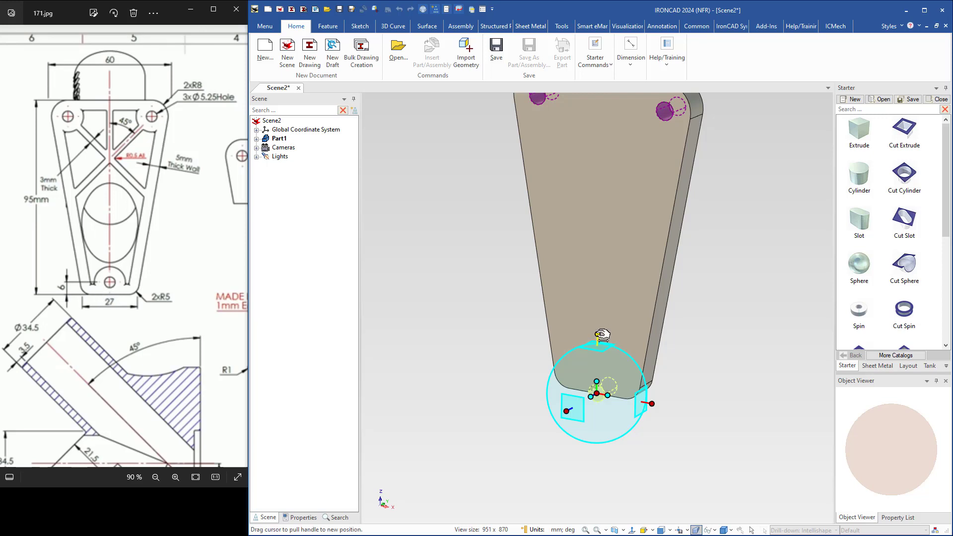
{"action": "left_click_drag", "start_coordinate": [597, 335], "coordinate": [598, 304]}
{"action": "type", "text": "5"}
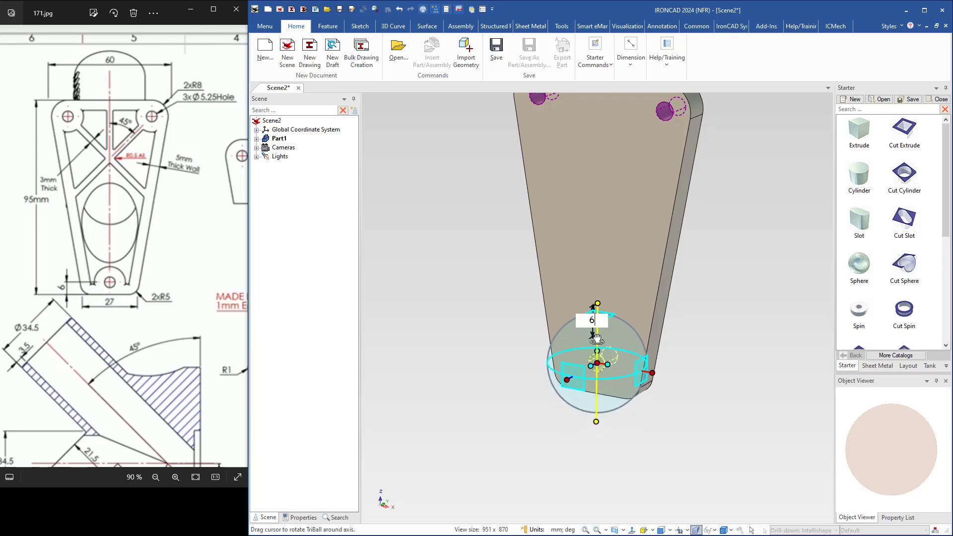
{"action": "key", "text": "Return"}
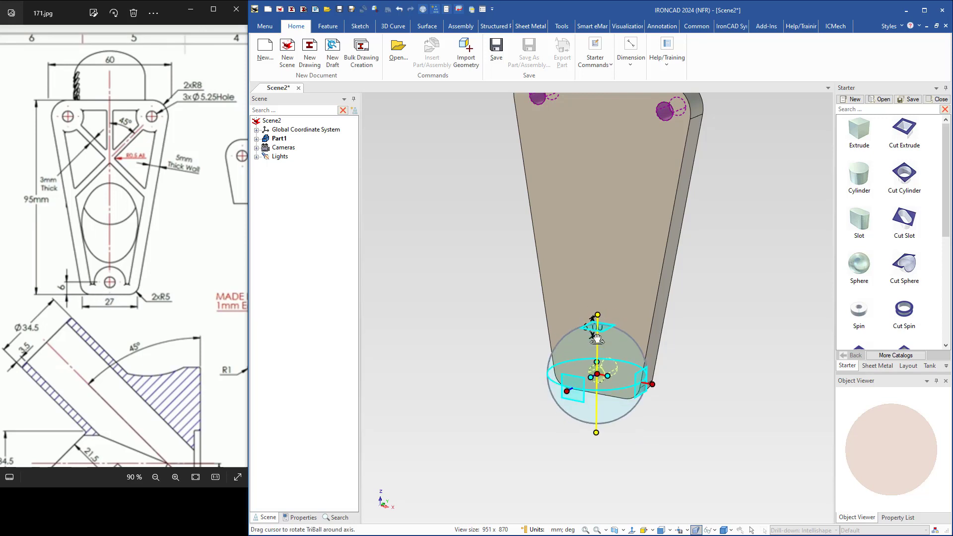
{"action": "left_click", "coordinate": [543, 316]}
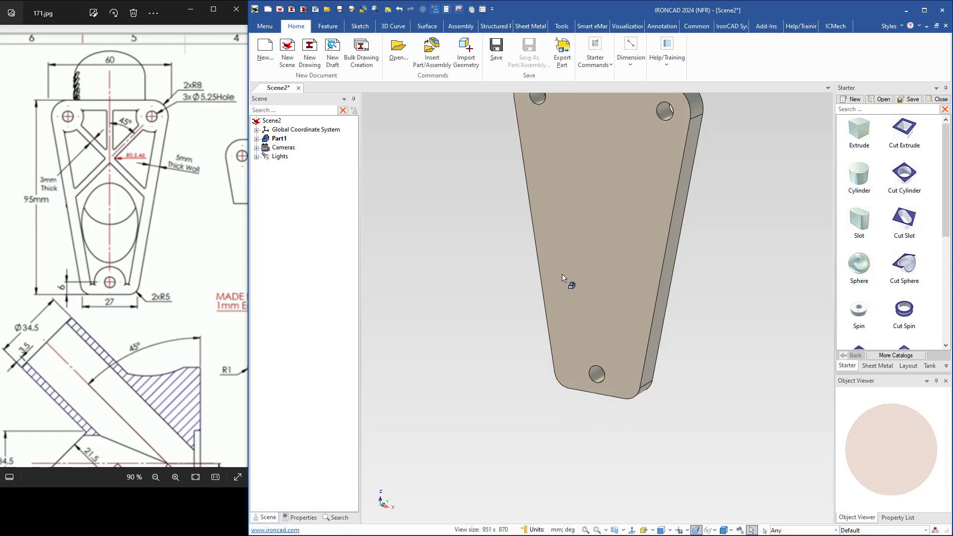
Shell the plate inward with a 5 mm thickness, leaving the large face opposite the hole placement side open.
{"action": "middle_click_drag", "start_coordinate": [568, 278], "coordinate": [537, 325]}
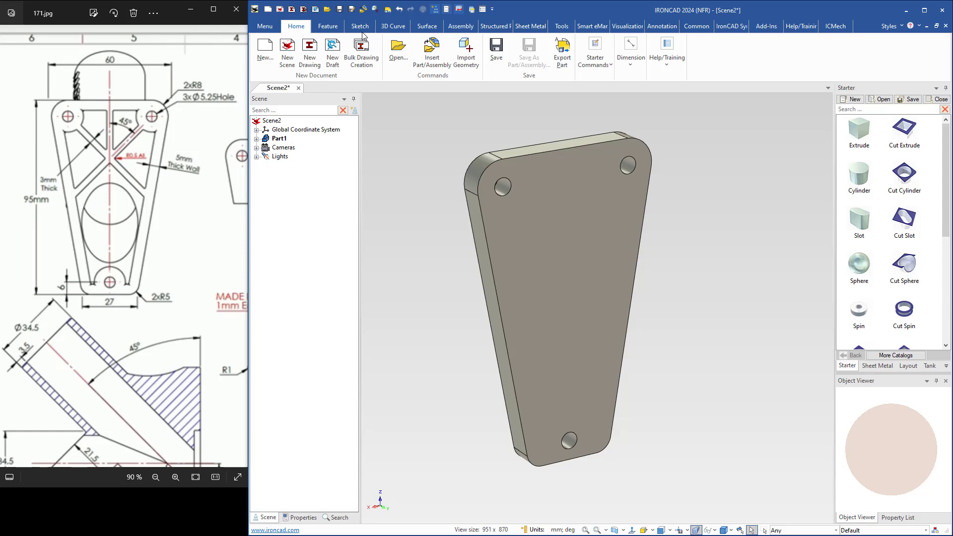
{"action": "left_click", "coordinate": [607, 68]}
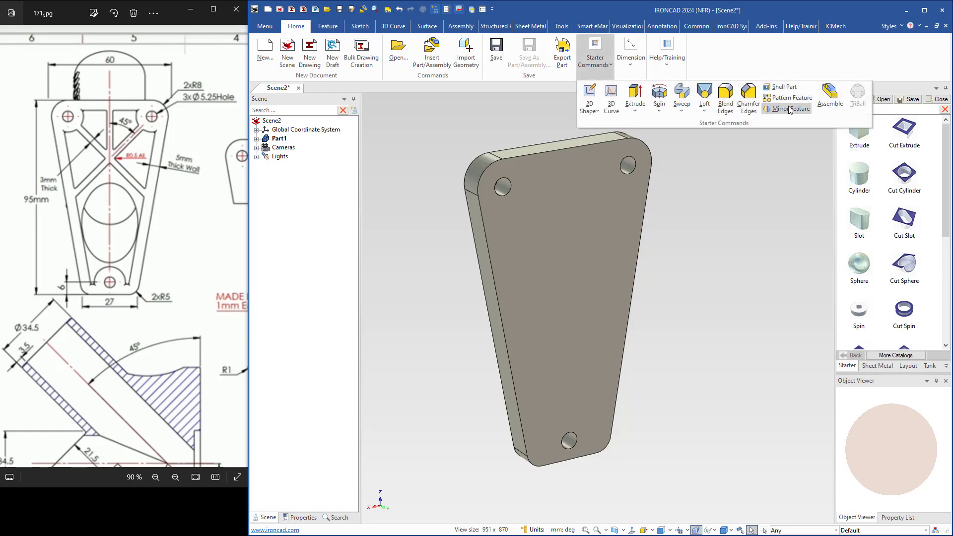
{"action": "left_click", "coordinate": [708, 57]}
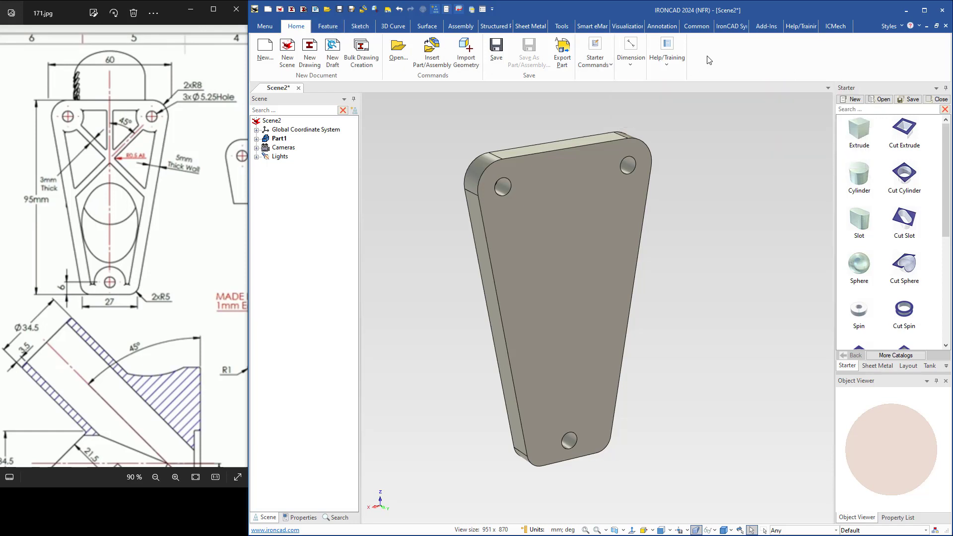
{"action": "left_click", "coordinate": [327, 27]}
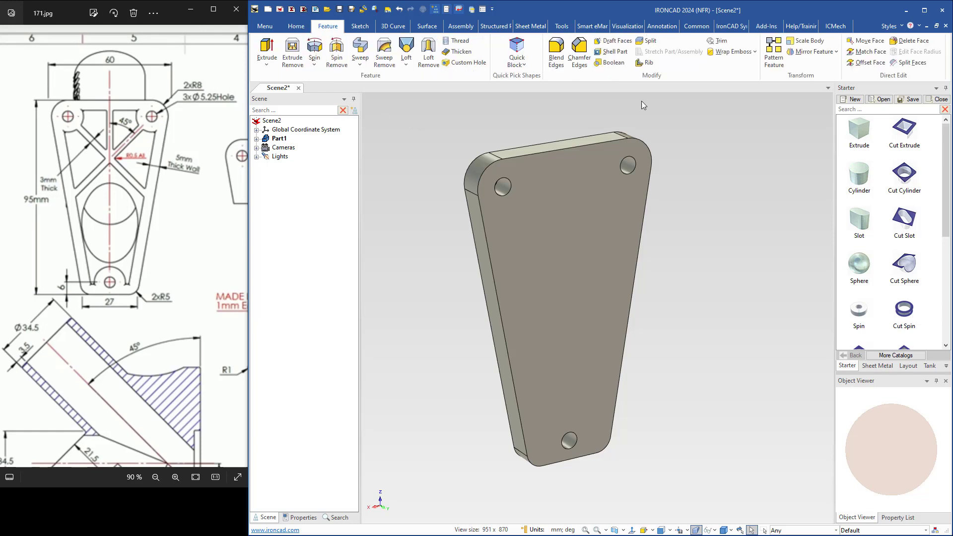
{"action": "left_click", "coordinate": [599, 55]}
{"action": "left_click", "coordinate": [568, 249]}
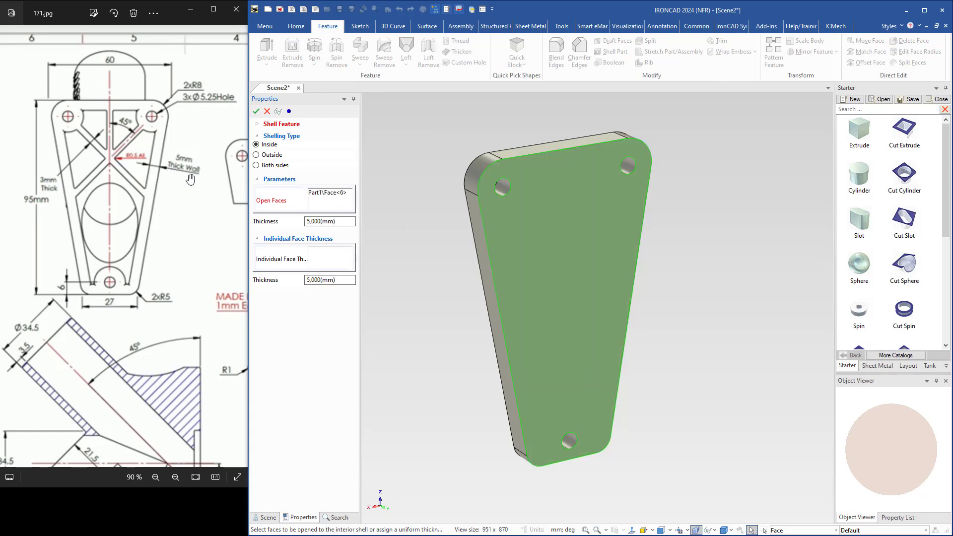
{"action": "left_click", "coordinate": [339, 222]}
{"action": "left_click", "coordinate": [277, 112]}
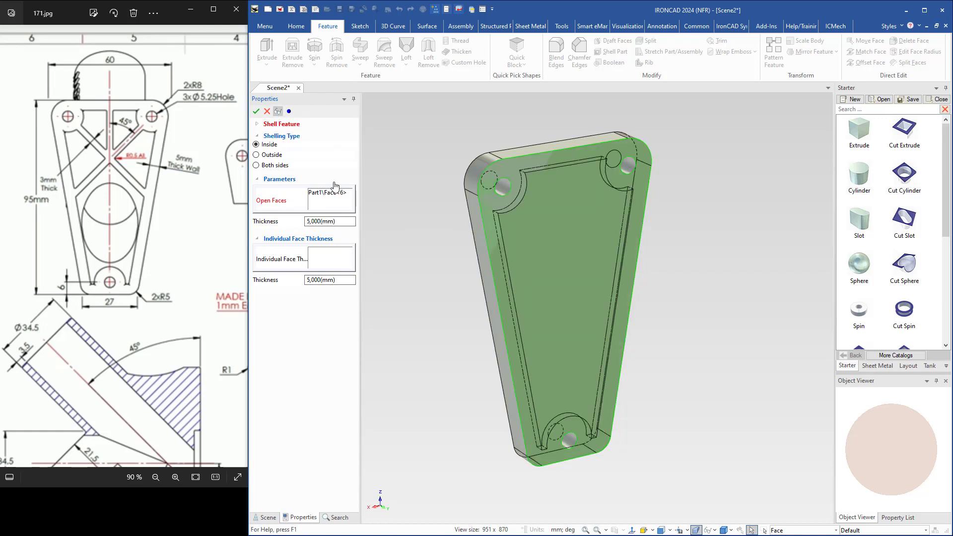
{"action": "middle_click_drag", "start_coordinate": [458, 319], "coordinate": [448, 302]}
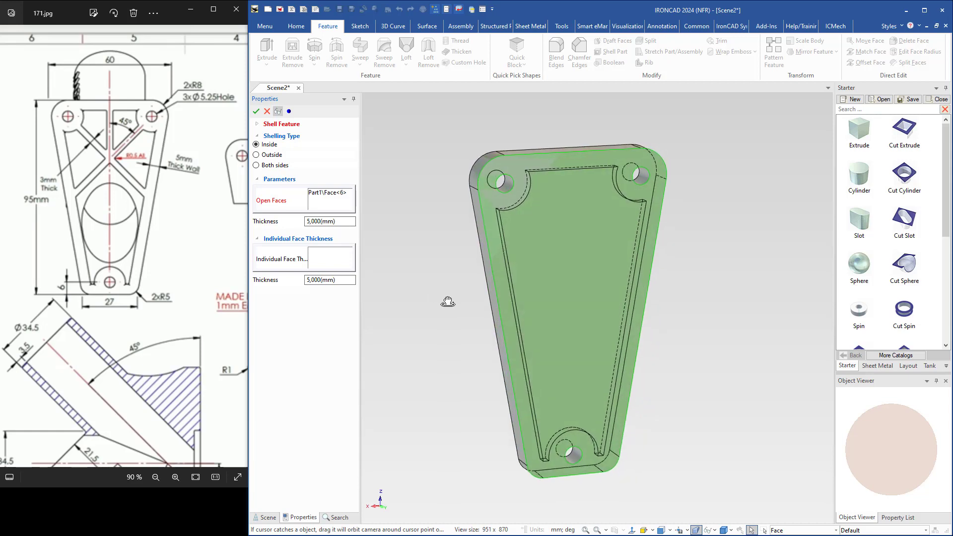
{"action": "left_click", "coordinate": [256, 112]}
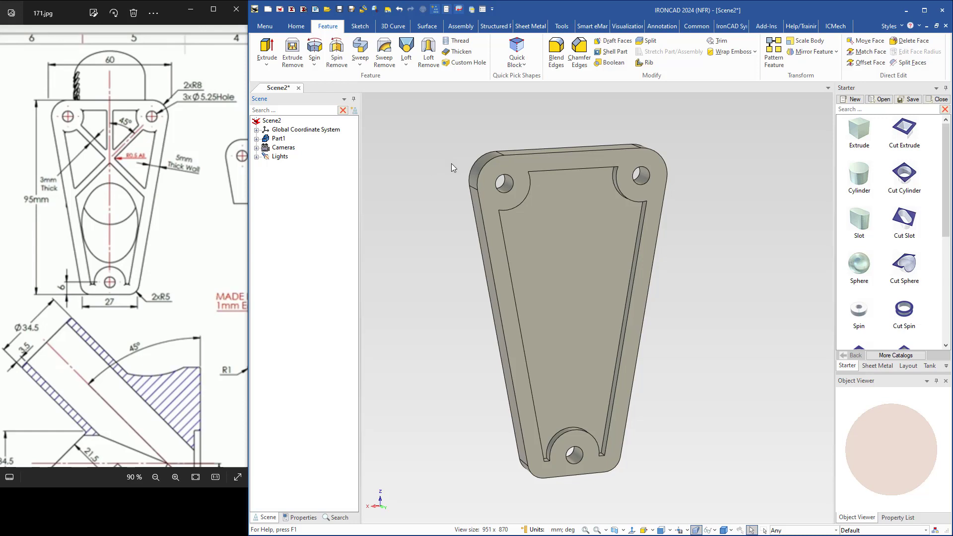
{"action": "middle_click_drag", "start_coordinate": [466, 233], "coordinate": [437, 188]}
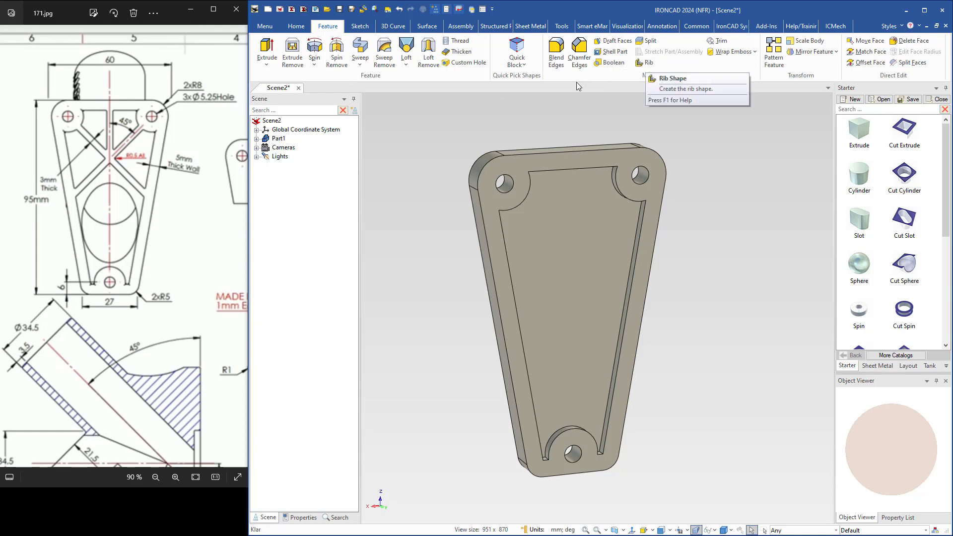
Start a 2D sketch at the midpoint of the pocket's upper rim edge and display all geometry around it.
{"action": "left_click", "coordinate": [358, 27]}
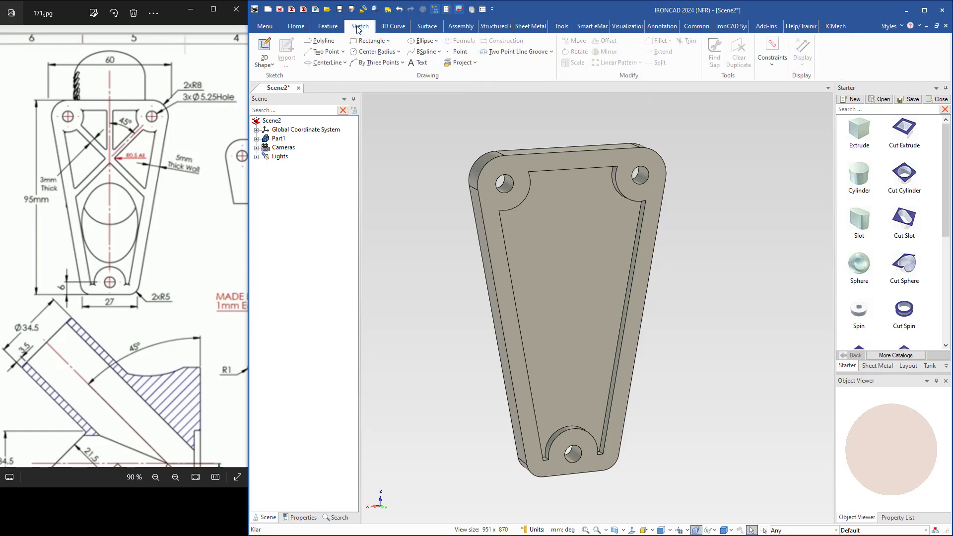
{"action": "left_click", "coordinate": [263, 46]}
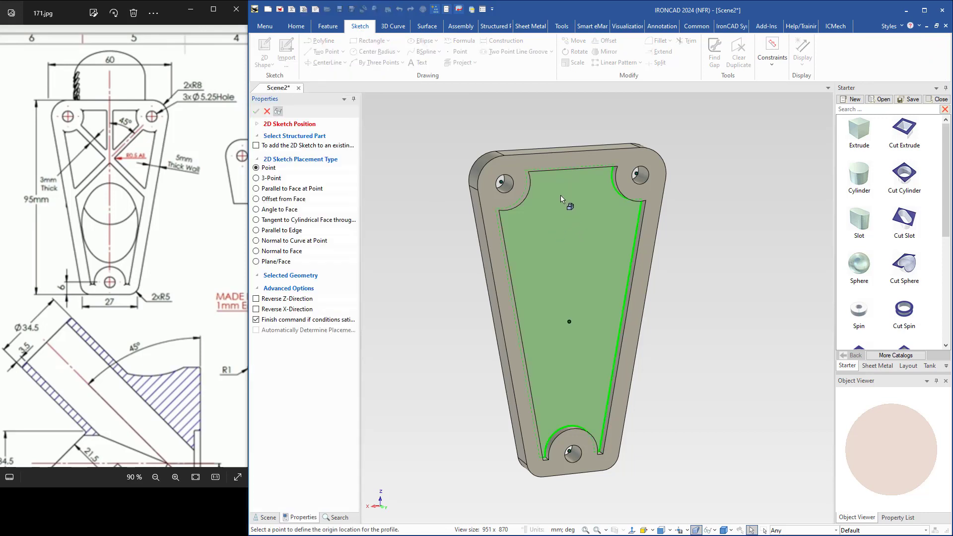
{"action": "left_click", "coordinate": [572, 168]}
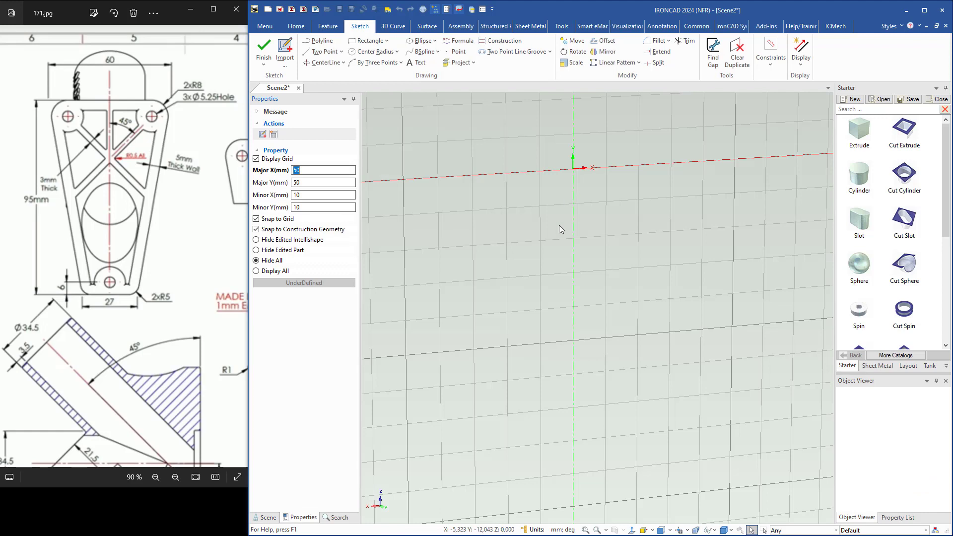
{"action": "left_click", "coordinate": [256, 271]}
{"action": "middle_click_drag", "start_coordinate": [568, 254], "coordinate": [579, 264]}
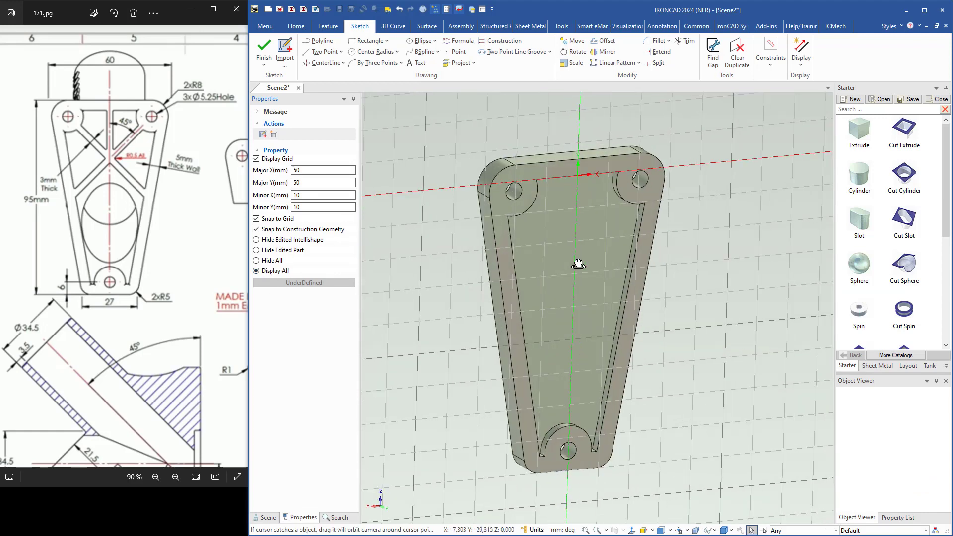
Sketch two crossing diagonal lines, about 47 mm and 46 mm long, from the centres of the two upper holes down across the pocket.
{"action": "right_click", "coordinate": [552, 223]}
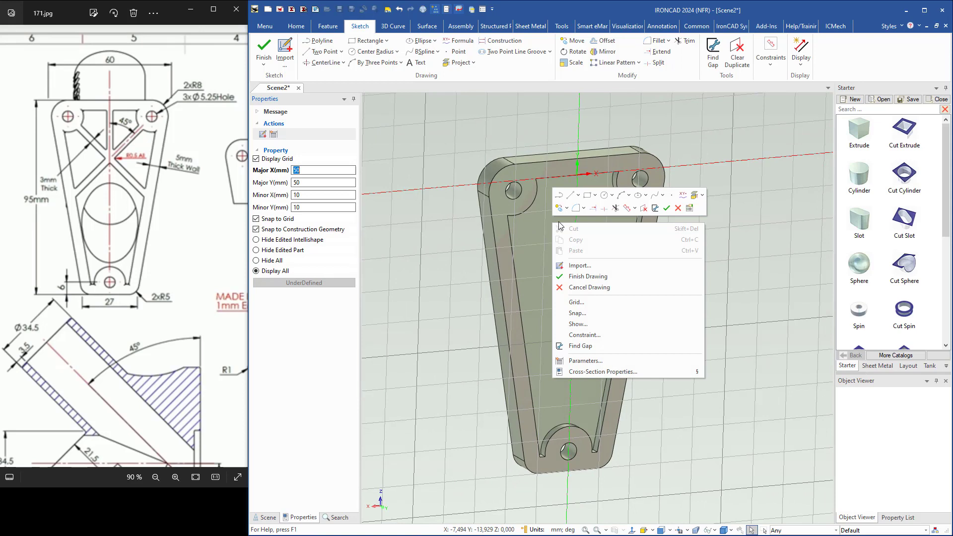
{"action": "left_click", "coordinate": [570, 195]}
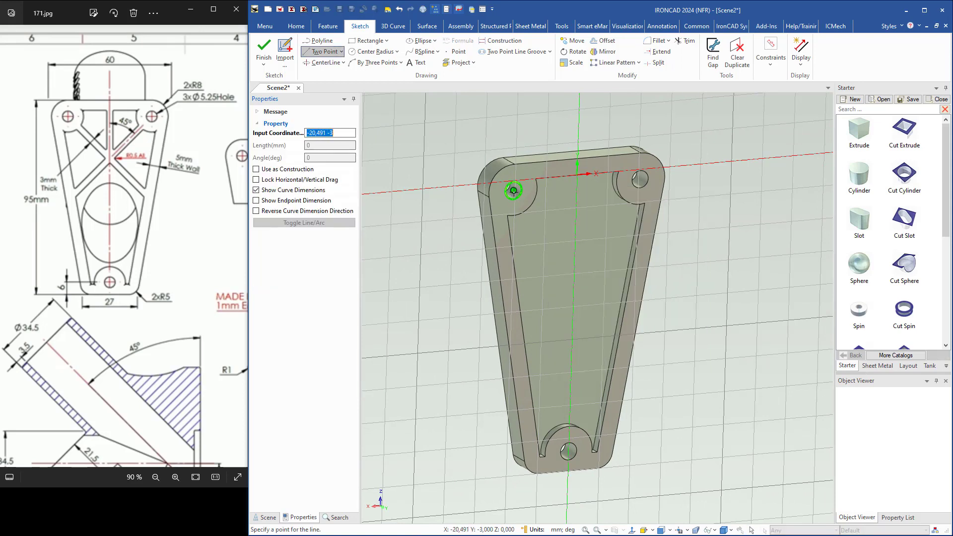
{"action": "left_click", "coordinate": [513, 190]}
{"action": "left_click", "coordinate": [611, 293]}
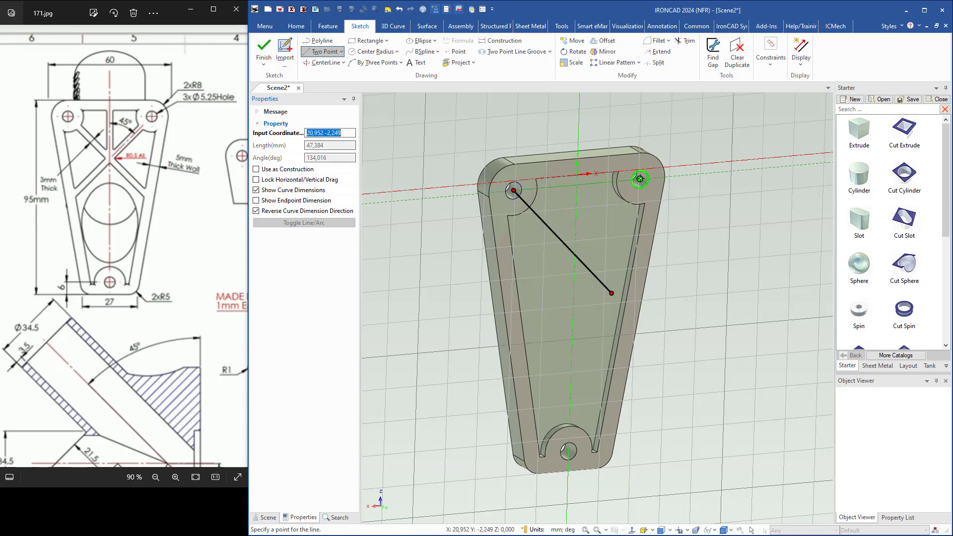
{"action": "left_click", "coordinate": [640, 179]}
{"action": "left_click", "coordinate": [535, 293]}
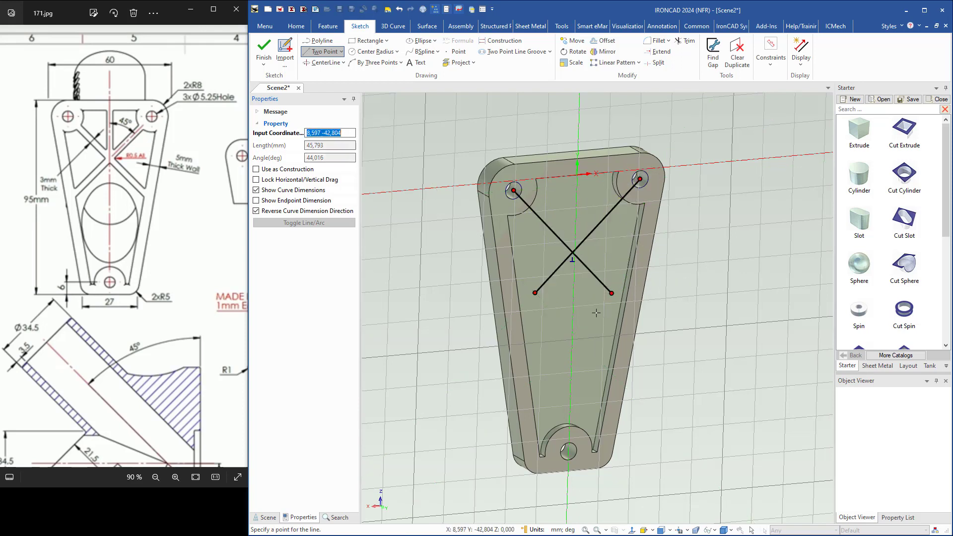
{"action": "scroll", "coordinate": [588, 298], "scroll_direction": "up", "scroll_amount": 1}
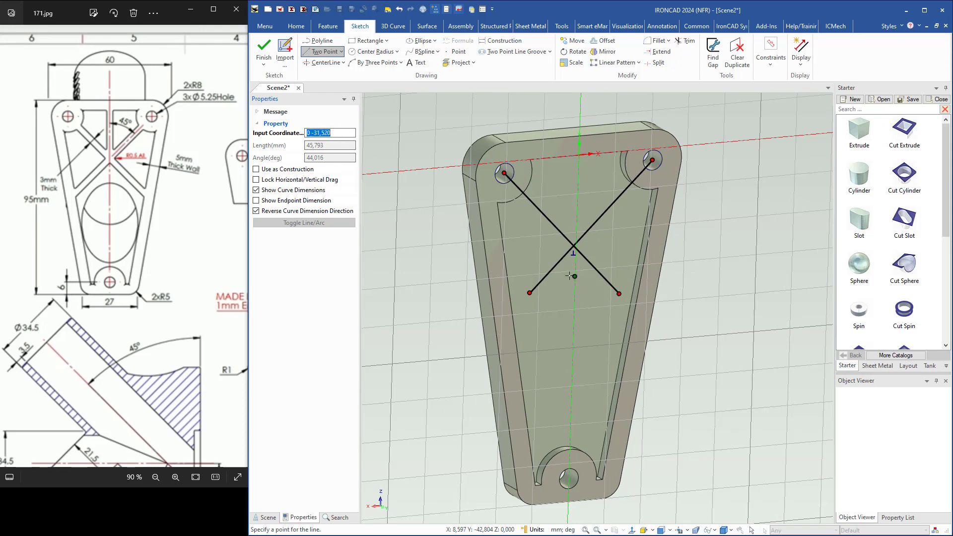
{"action": "key", "text": "Escape"}
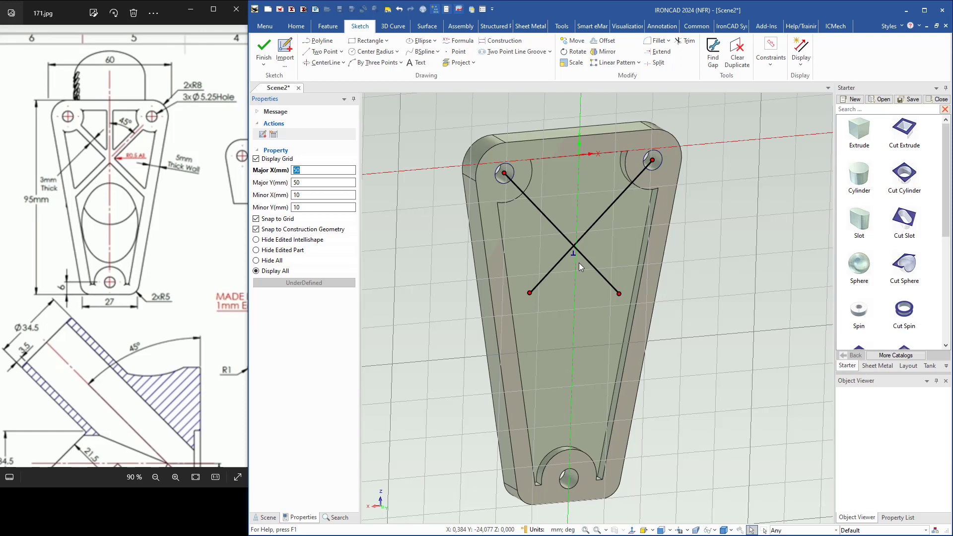
Set the angle of the diagonal line starting at the hole on the sketch's positive X side to -135 degrees.
{"action": "left_click", "coordinate": [541, 283]}
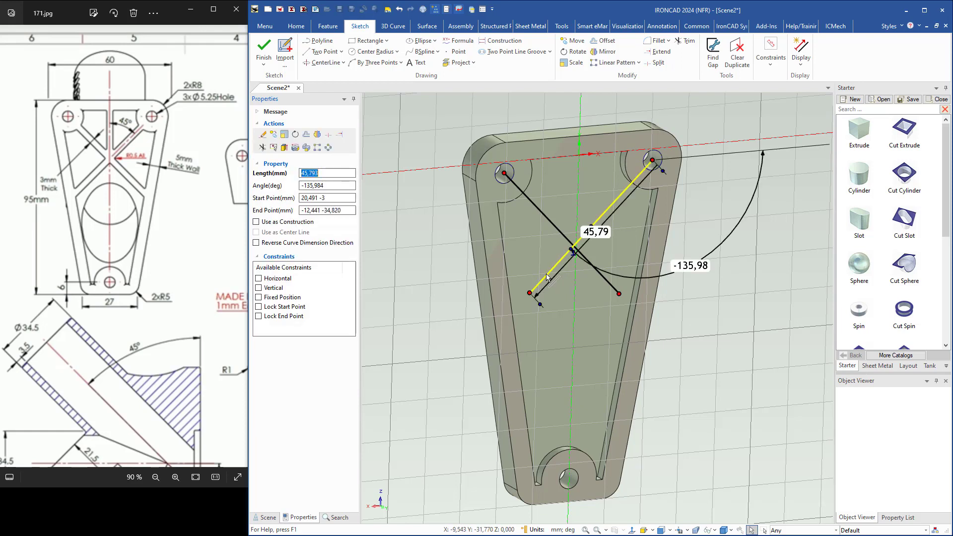
{"action": "left_click", "coordinate": [688, 266]}
{"action": "double_click", "coordinate": [688, 266]}
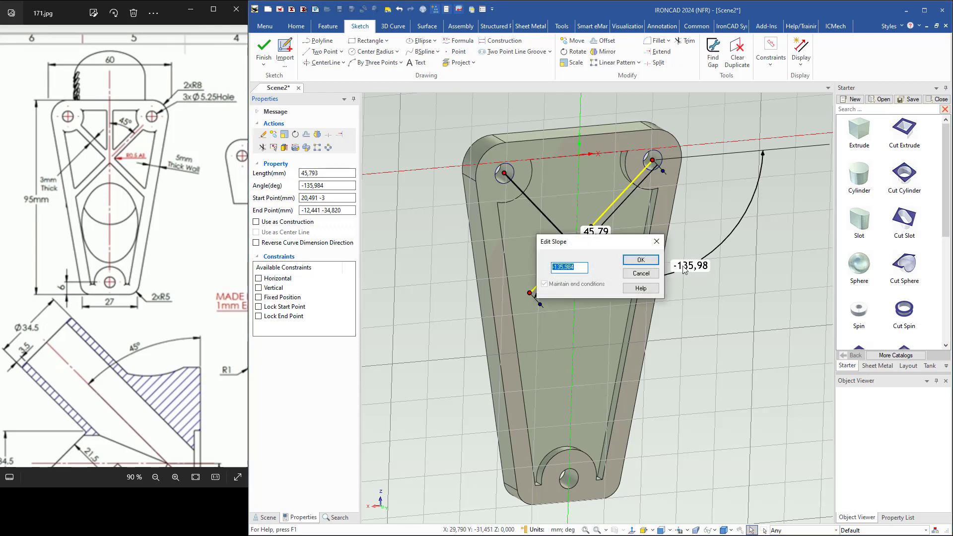
{"action": "type", "text": "-1"}
{"action": "left_click", "coordinate": [640, 259]}
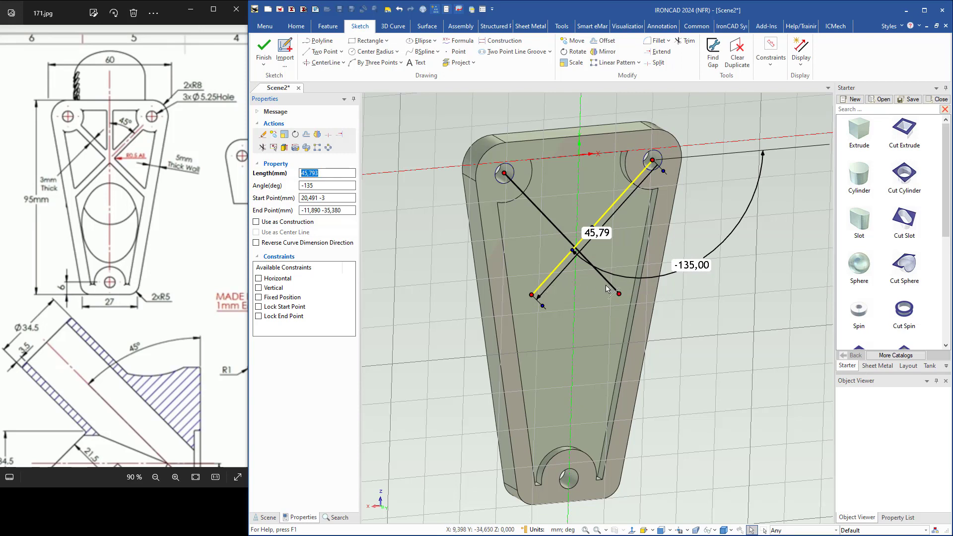
Set the other diagonal line's angle to -45 degrees and finish the sketch.
{"action": "left_click", "coordinate": [611, 287]}
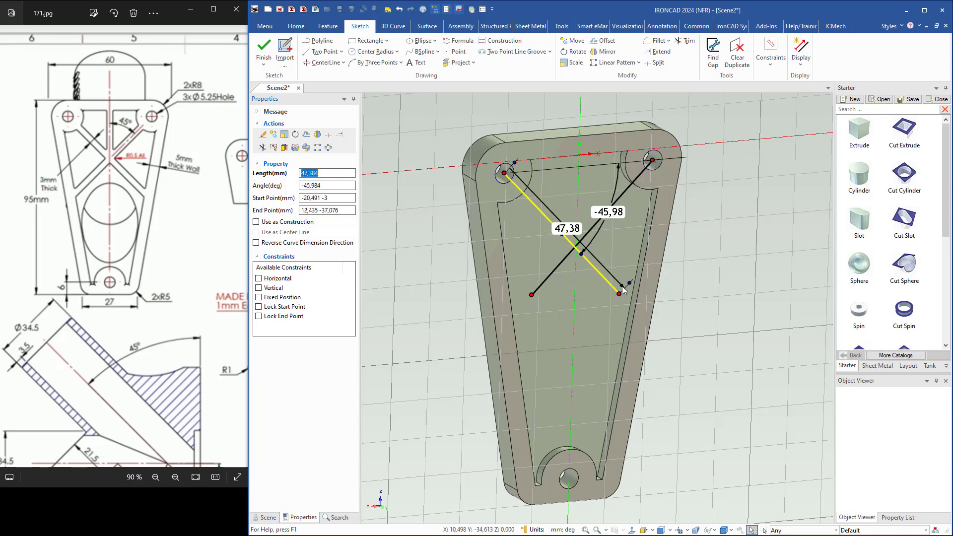
{"action": "double_click", "coordinate": [602, 213]}
{"action": "type", "text": "-45"}
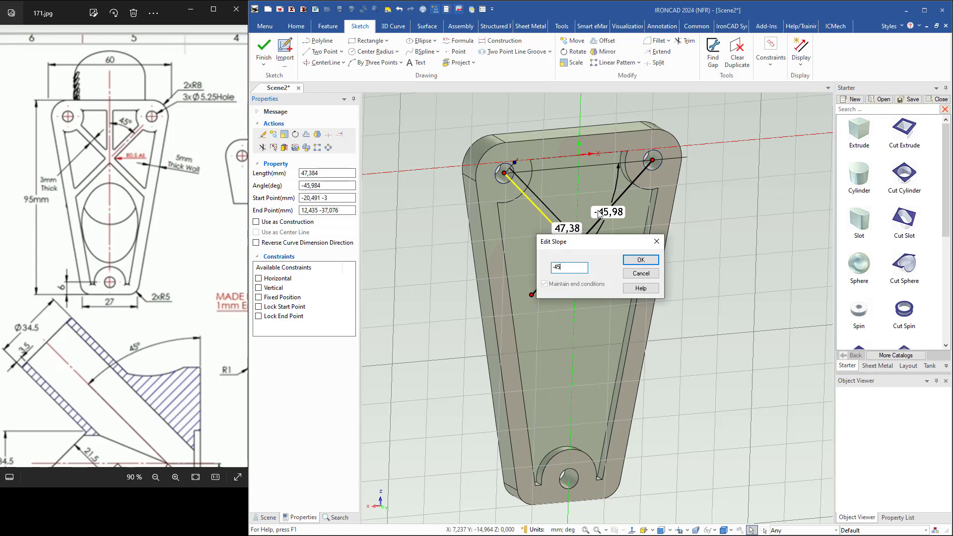
{"action": "key", "text": "Return"}
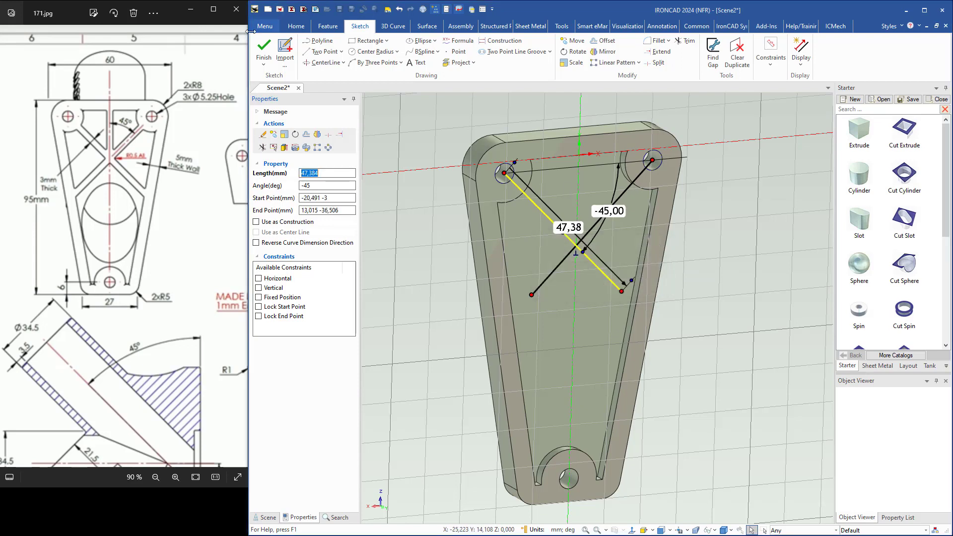
{"action": "left_click", "coordinate": [267, 48]}
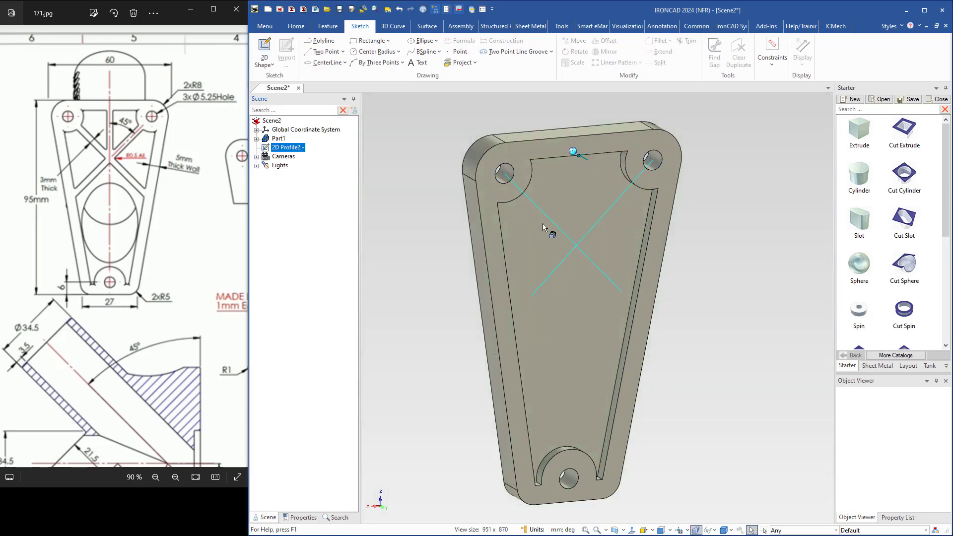
Create a Rib feature from the crossing-line sketch with reversed direction and 3 mm thickness, perpendicular to the sketch.
{"action": "left_click", "coordinate": [328, 26]}
{"action": "left_click", "coordinate": [642, 65]}
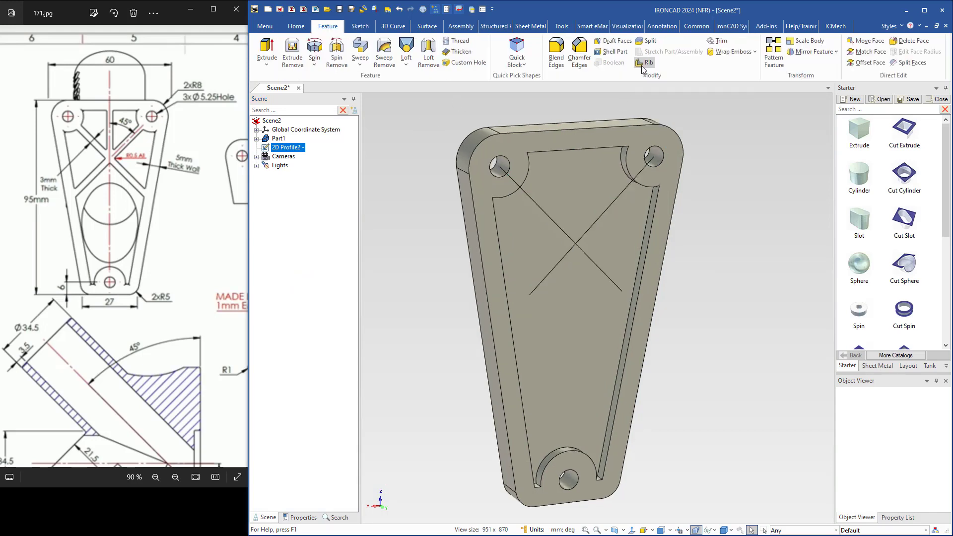
{"action": "left_click", "coordinate": [481, 209]}
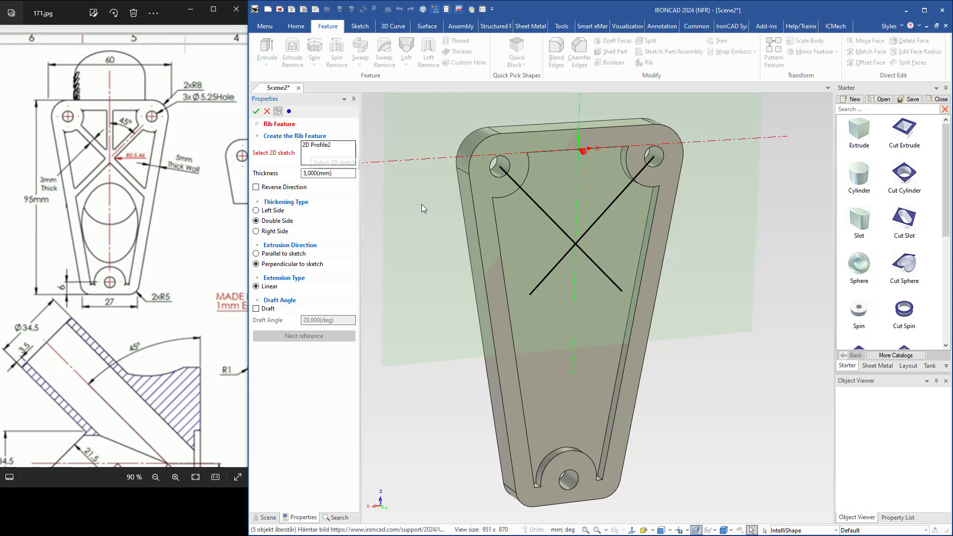
{"action": "middle_click_drag", "start_coordinate": [421, 204], "coordinate": [443, 230]}
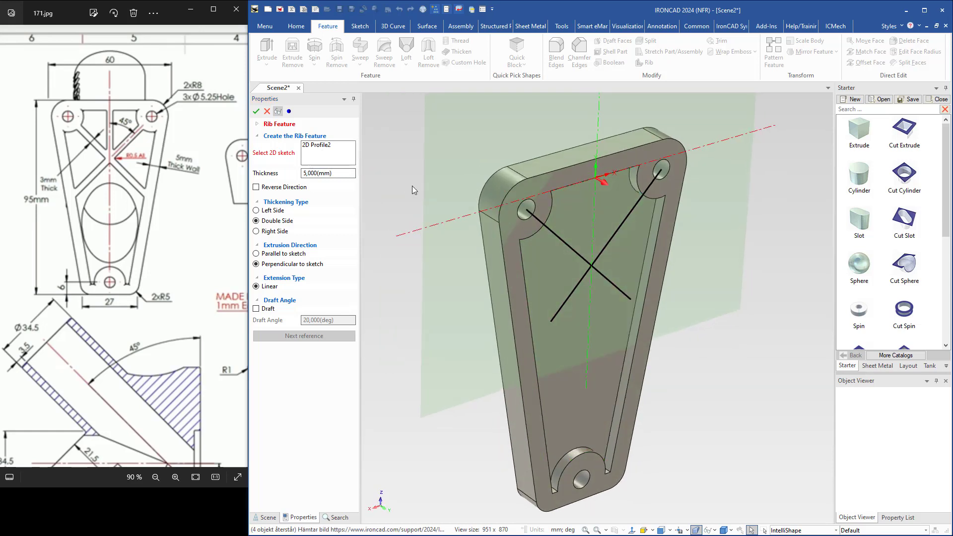
{"action": "left_click", "coordinate": [256, 188]}
{"action": "middle_click_drag", "start_coordinate": [379, 238], "coordinate": [397, 202]}
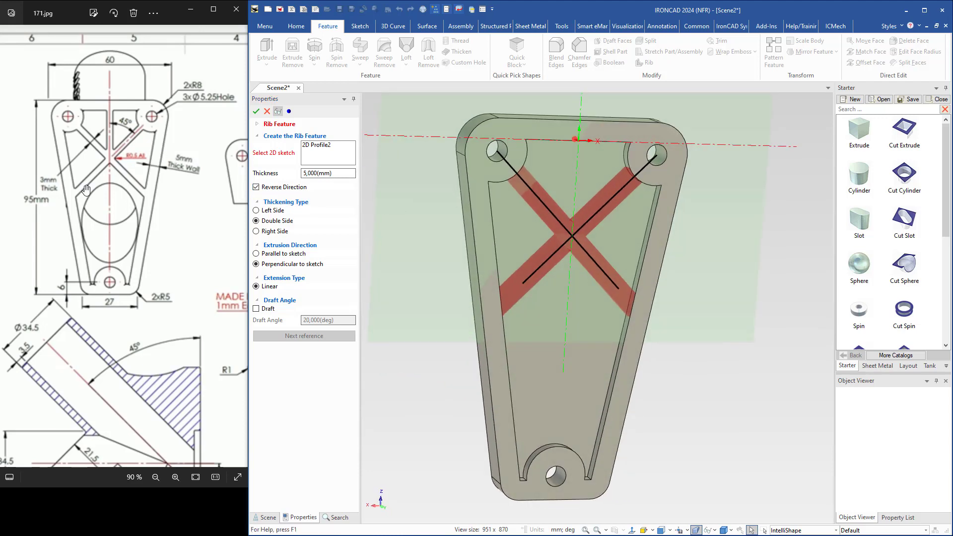
{"action": "left_click_drag", "start_coordinate": [336, 173], "coordinate": [294, 180]}
{"action": "type", "text": "3"}
{"action": "left_click", "coordinate": [256, 111]}
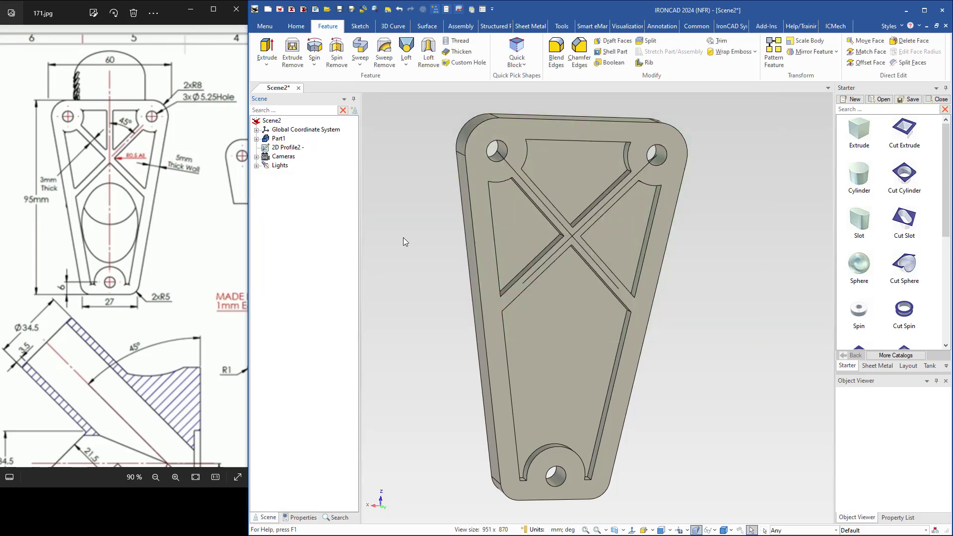
Add an Extrude block to the pocket floor above the crossing ribs and set its width symmetrically to 3 mm.
{"action": "middle_click_drag", "start_coordinate": [404, 237], "coordinate": [477, 235]}
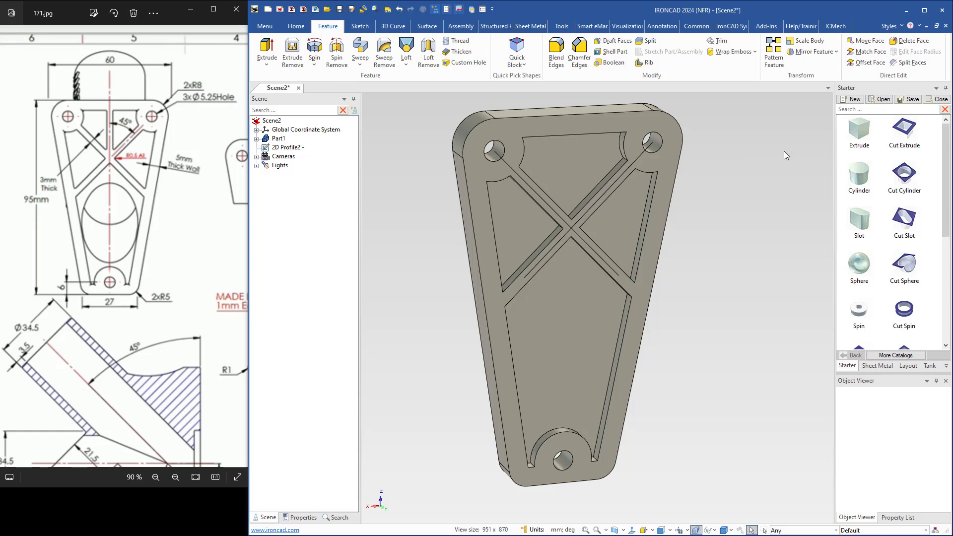
{"action": "left_click_drag", "start_coordinate": [861, 135], "coordinate": [570, 163]}
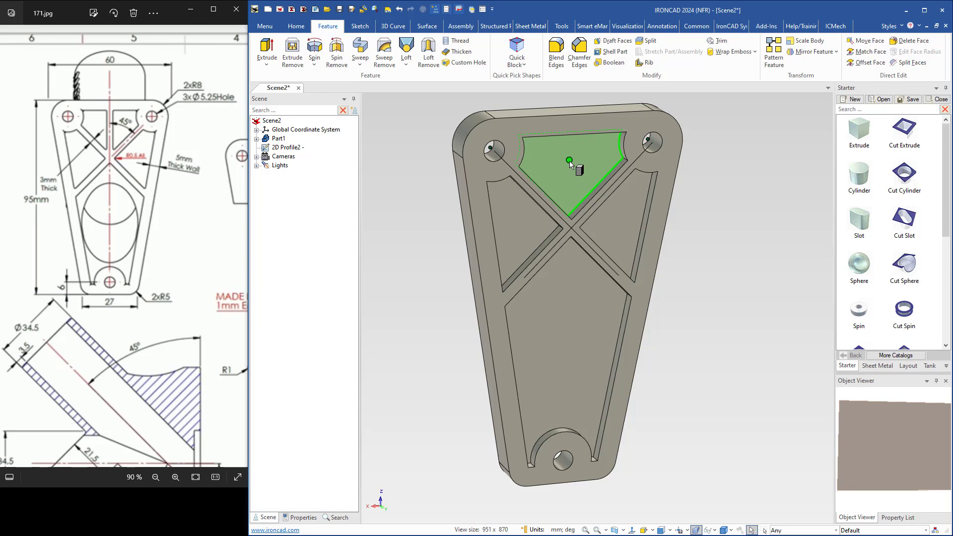
{"action": "left_click_drag", "start_coordinate": [570, 162], "coordinate": [570, 163]}
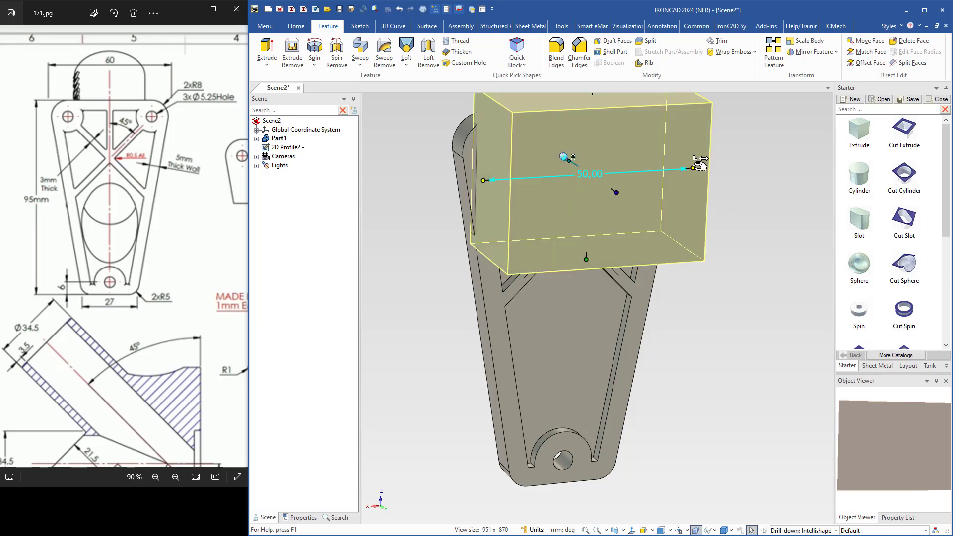
{"action": "left_click_drag", "start_coordinate": [701, 163], "coordinate": [607, 173]}
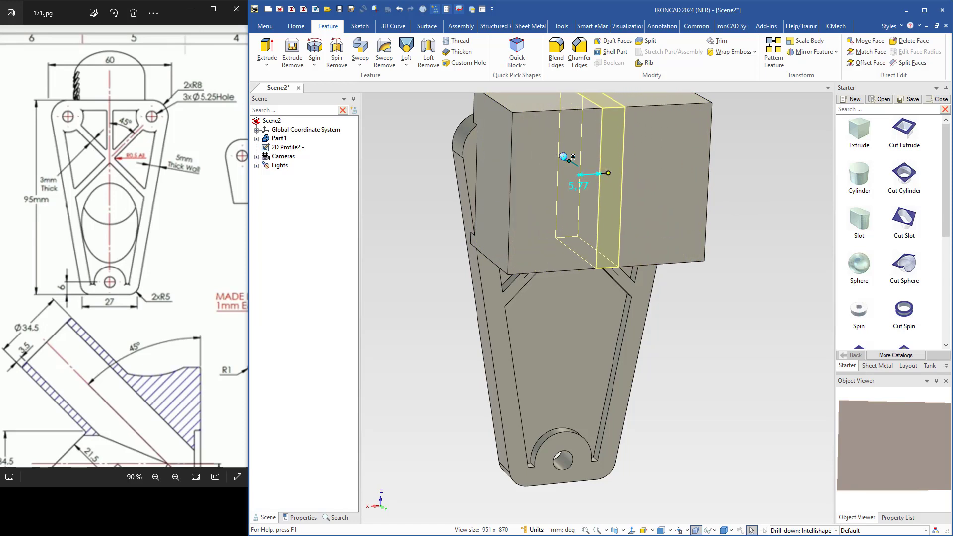
{"action": "left_click_drag", "start_coordinate": [607, 171], "coordinate": [607, 173]}
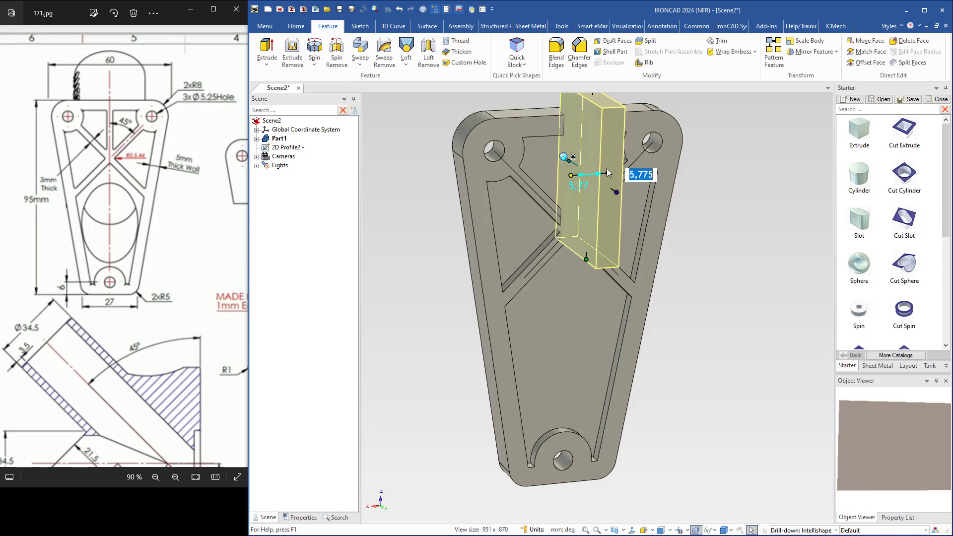
{"action": "type", "text": "3"}
{"action": "key", "text": "Return"}
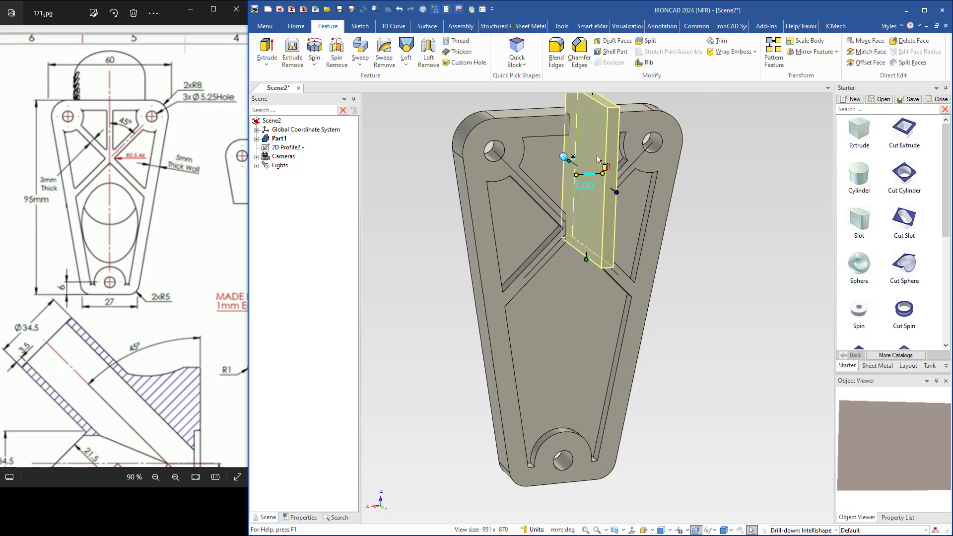
Resize the 3 mm block into a vertical rib from the pocket's upper edge to the rib crossing, flush with the rim face.
{"action": "middle_click_drag", "start_coordinate": [578, 138], "coordinate": [582, 183], "text": "shift"}
{"action": "scroll", "coordinate": [582, 182], "scroll_direction": "up", "scroll_amount": 3}
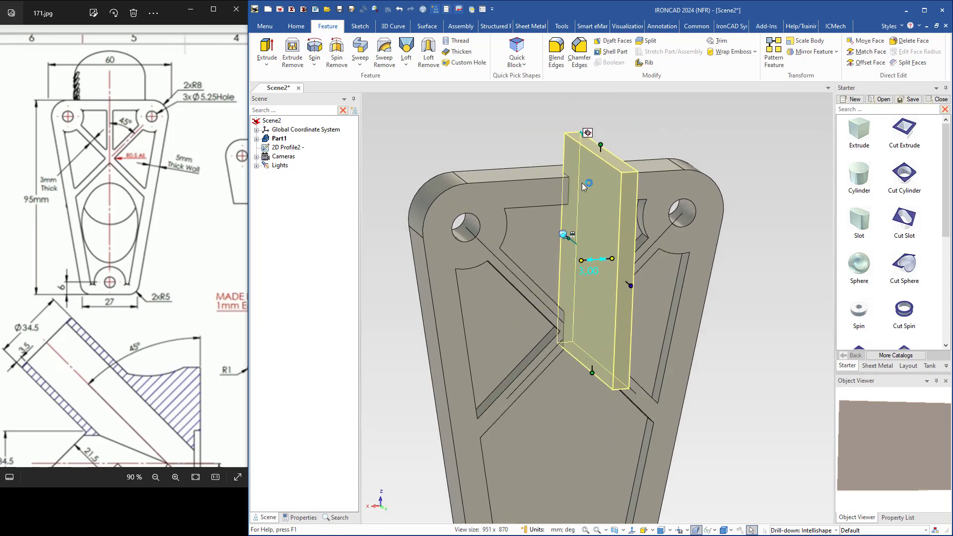
{"action": "left_click_drag", "start_coordinate": [602, 144], "coordinate": [549, 204]}
{"action": "scroll", "coordinate": [569, 370], "scroll_direction": "up", "scroll_amount": 2}
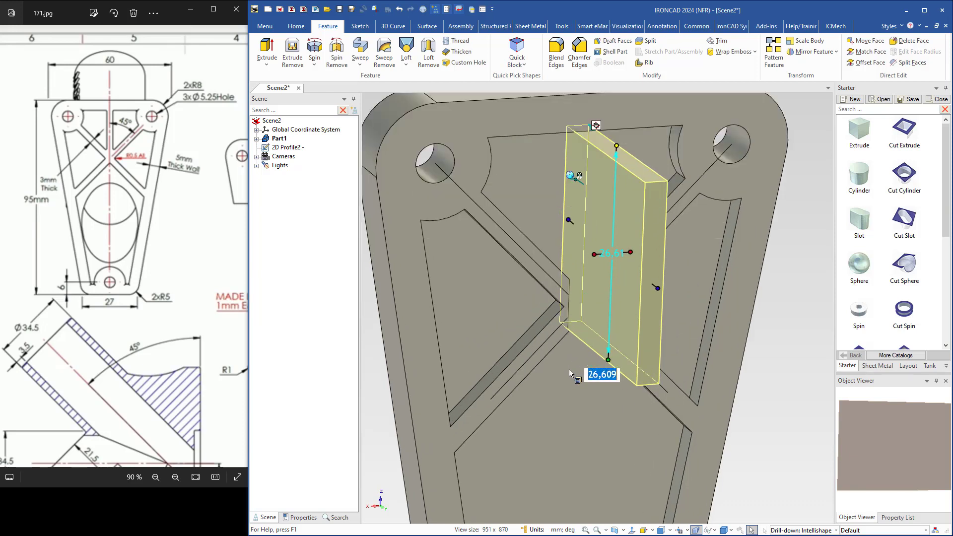
{"action": "left_click_drag", "start_coordinate": [610, 356], "coordinate": [563, 307]}
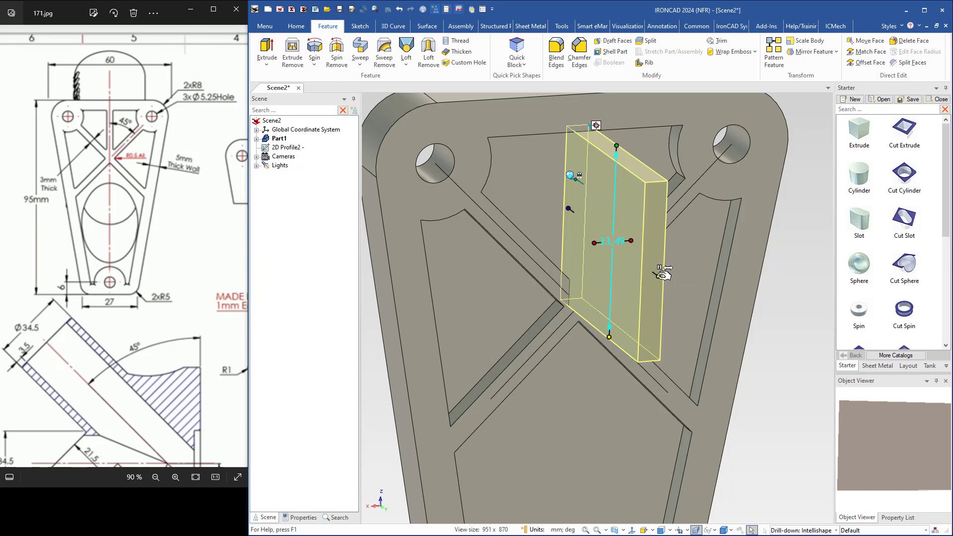
{"action": "left_click_drag", "start_coordinate": [664, 274], "coordinate": [544, 265]}
{"action": "middle_click_drag", "start_coordinate": [621, 295], "coordinate": [571, 284]}
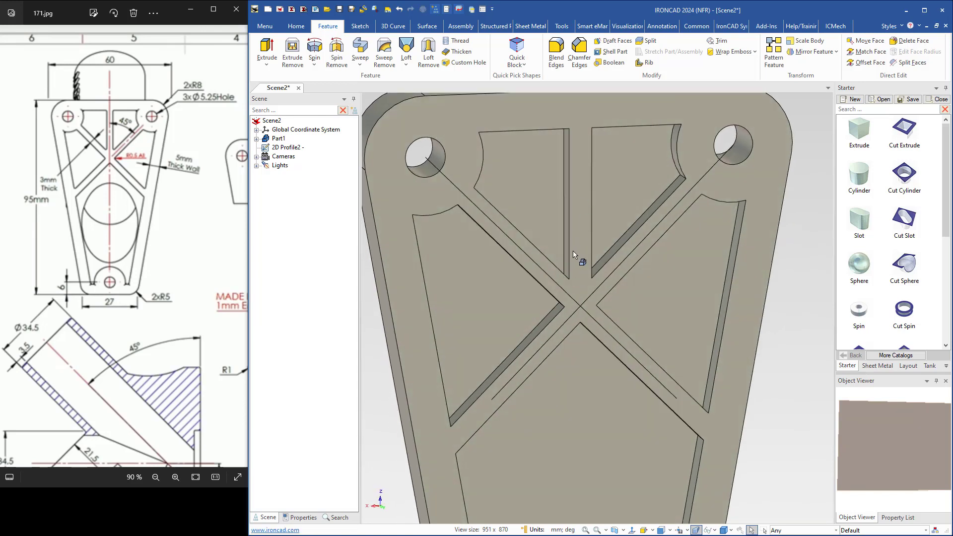
Turn the model to the plate's closed back face and examine the isometric and tube views in the reference drawing.
{"action": "scroll", "coordinate": [564, 298], "scroll_direction": "down", "scroll_amount": 5}
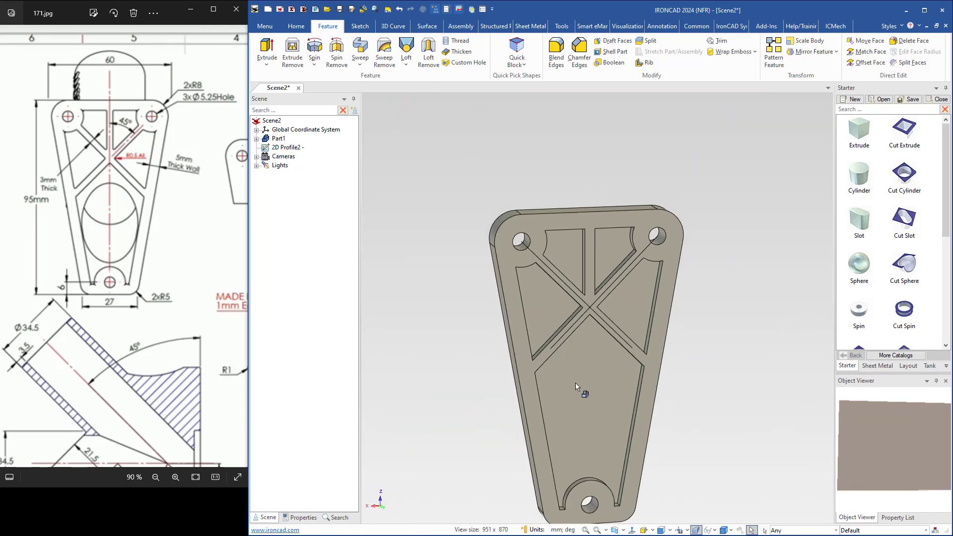
{"action": "middle_click_drag", "start_coordinate": [575, 383], "coordinate": [690, 378]}
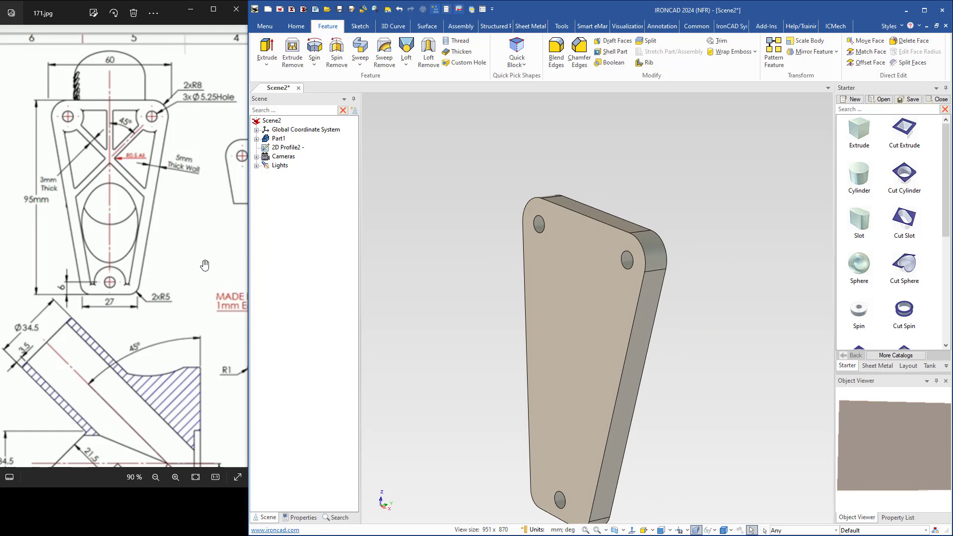
{"action": "left_click_drag", "start_coordinate": [174, 242], "coordinate": [30, 217]}
{"action": "left_click_drag", "start_coordinate": [176, 176], "coordinate": [117, 203]}
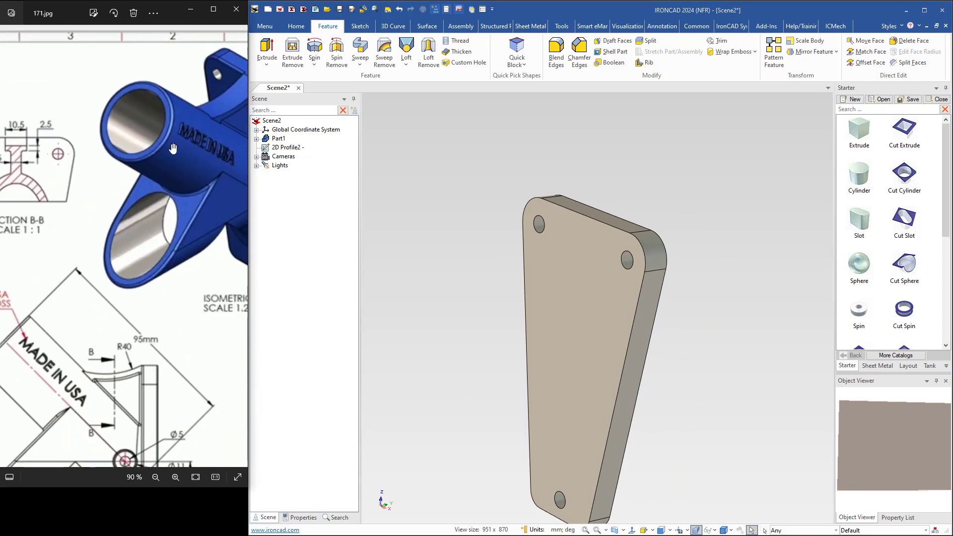
Add a Cylinder shape to the plate's closed face with a 34.5 mm diameter and a 95 mm length.
{"action": "left_click_drag", "start_coordinate": [197, 306], "coordinate": [206, 204]}
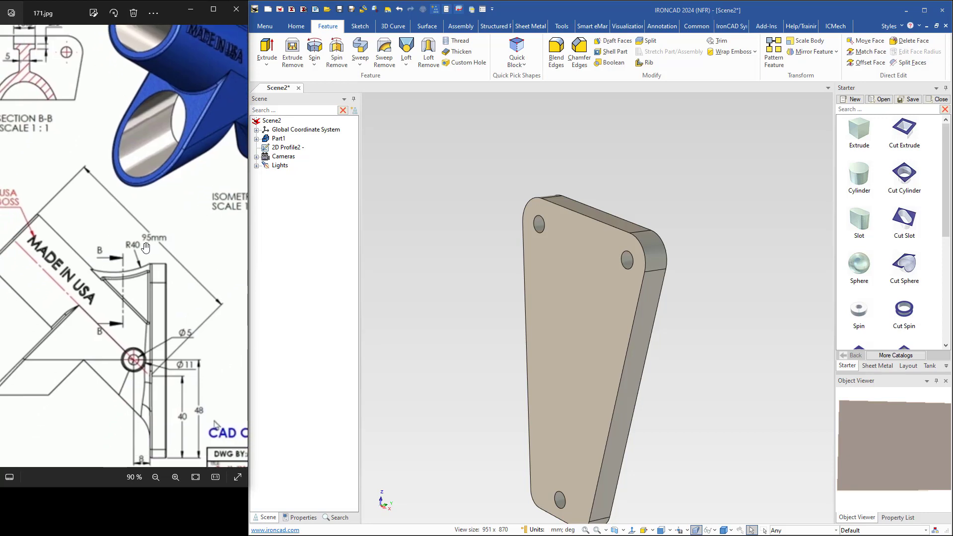
{"action": "left_click_drag", "start_coordinate": [65, 282], "coordinate": [204, 238]}
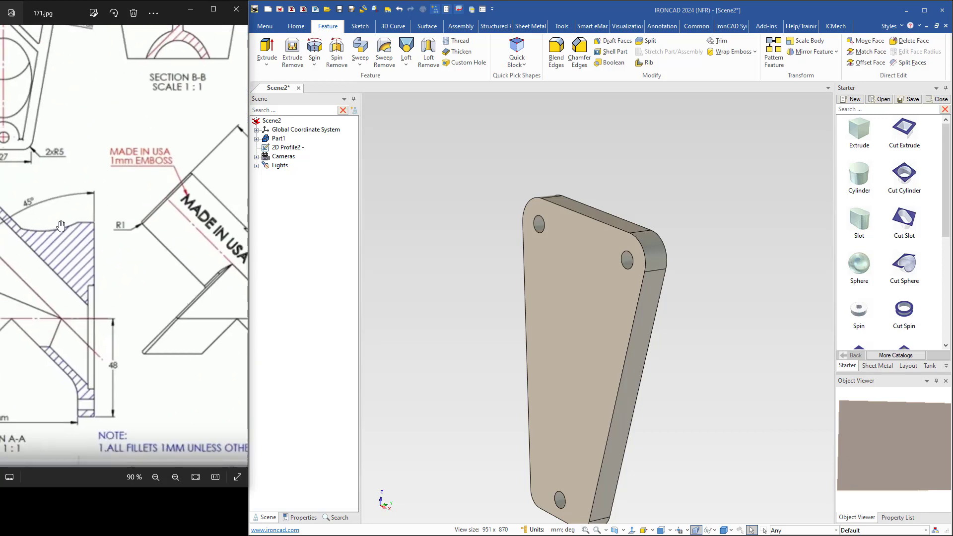
{"action": "left_click_drag", "start_coordinate": [59, 226], "coordinate": [207, 249]}
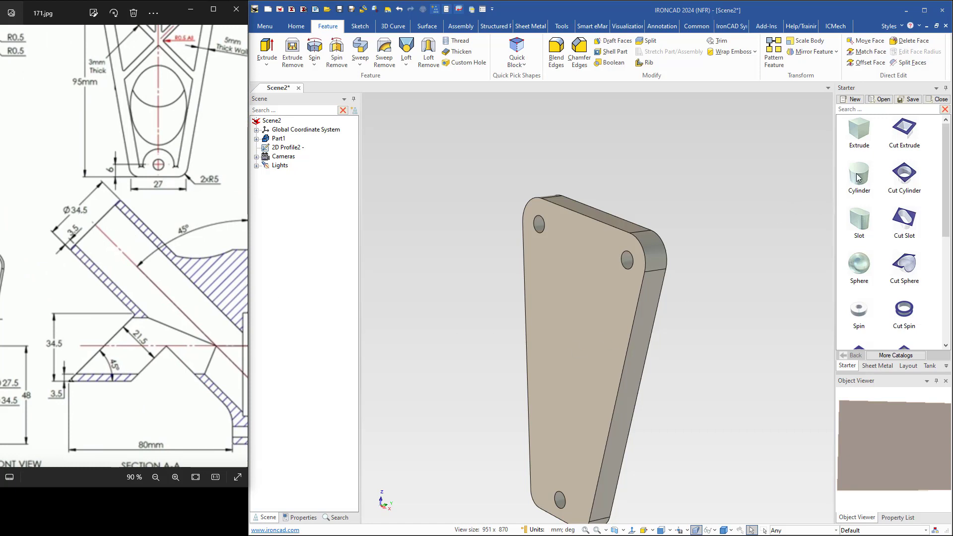
{"action": "left_click_drag", "start_coordinate": [859, 177], "coordinate": [571, 378]}
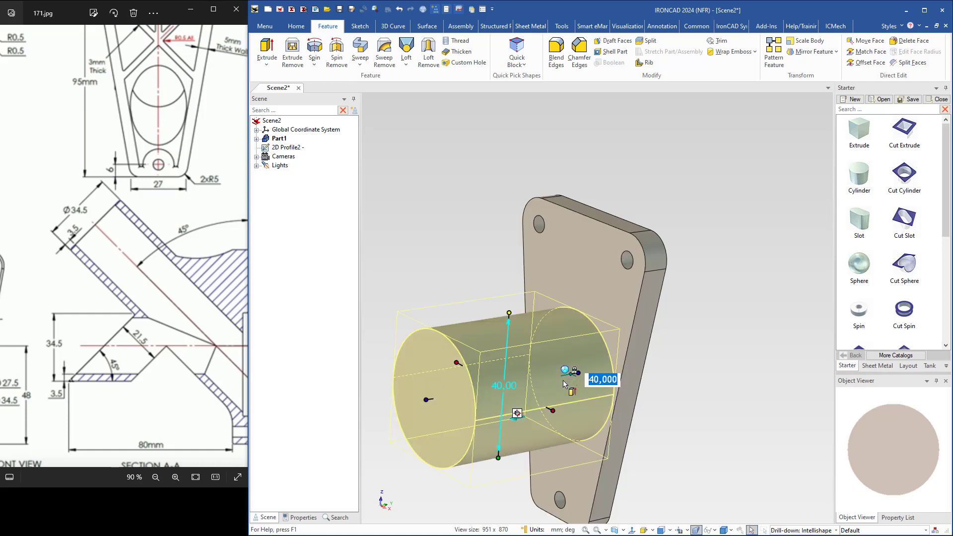
{"action": "key", "text": "Tab"}
{"action": "type", "text": "34"}
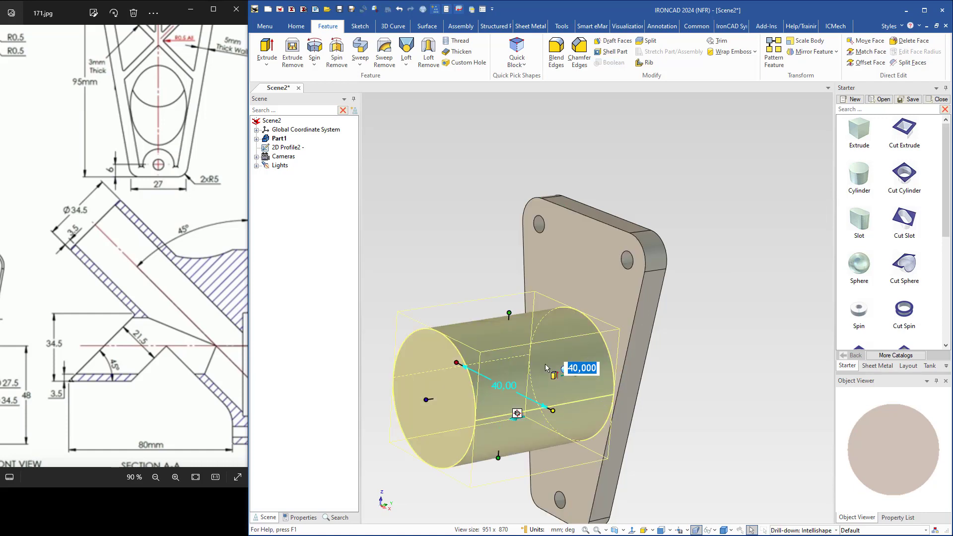
{"action": "type", "text": ",5"}
{"action": "key", "text": "Return"}
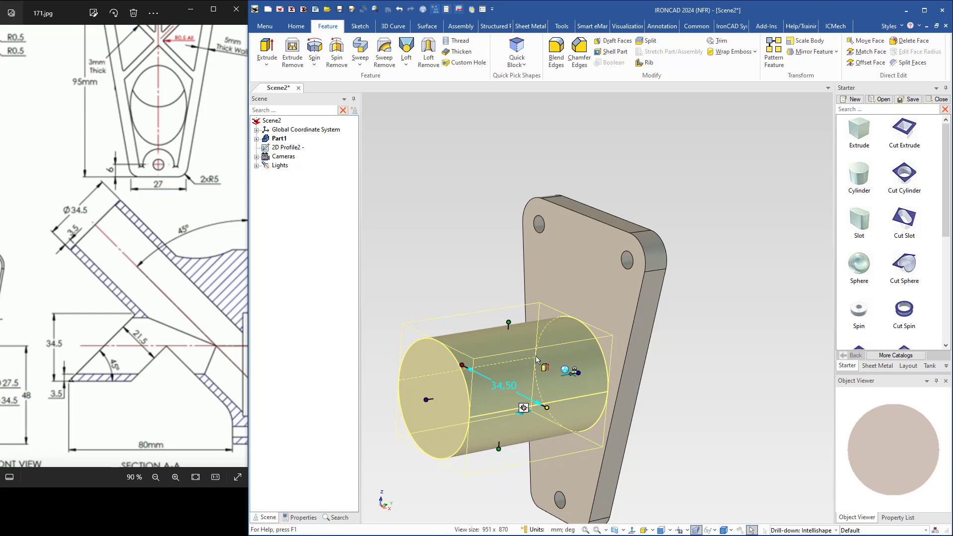
{"action": "left_click", "coordinate": [419, 399]}
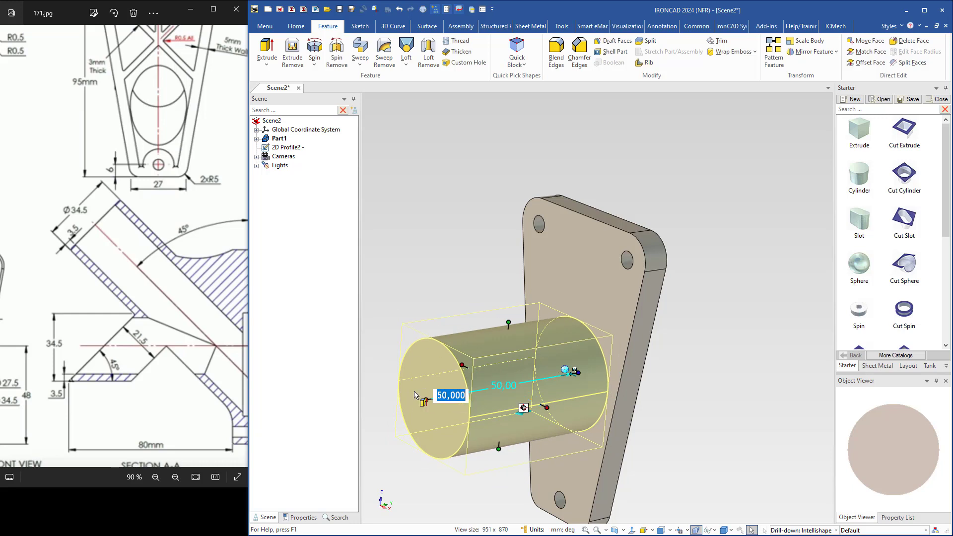
{"action": "type", "text": "95"}
{"action": "key", "text": "Return"}
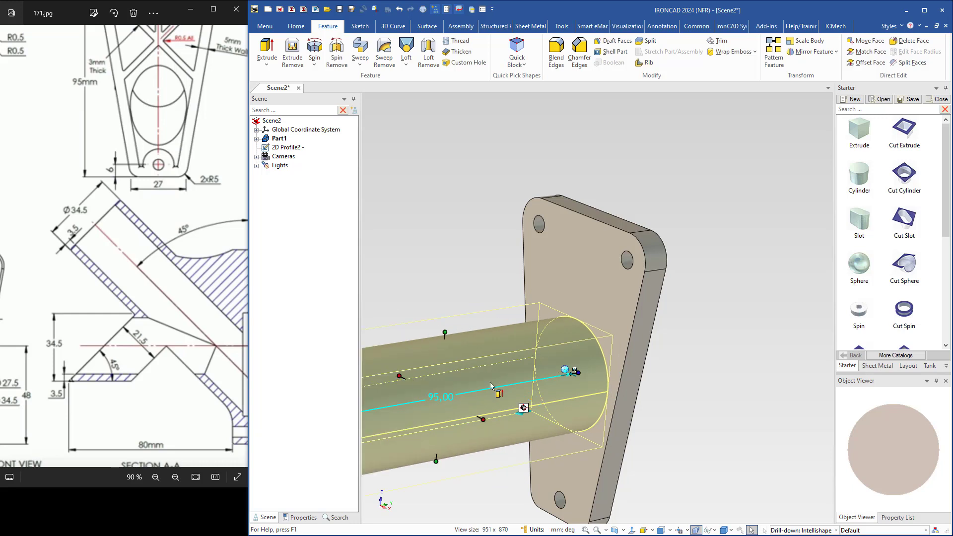
Move the cylinder vertically with the TriBall so its centre lies 40 mm from the midpoint of the plate's bottom edge.
{"action": "middle_click_drag", "start_coordinate": [490, 382], "coordinate": [570, 239], "text": "shift"}
{"action": "mouse_move", "coordinate": [154, 312]}
{"action": "left_mouse_down"}
{"action": "mouse_move", "coordinate": [31, 297]}
{"action": "mouse_move", "coordinate": [71, 313]}
{"action": "mouse_move", "coordinate": [31, 316]}
{"action": "left_mouse_up"}
{"action": "mouse_move", "coordinate": [189, 320]}
{"action": "left_mouse_down"}
{"action": "mouse_move", "coordinate": [77, 292]}
{"action": "mouse_move", "coordinate": [99, 291]}
{"action": "left_mouse_up"}
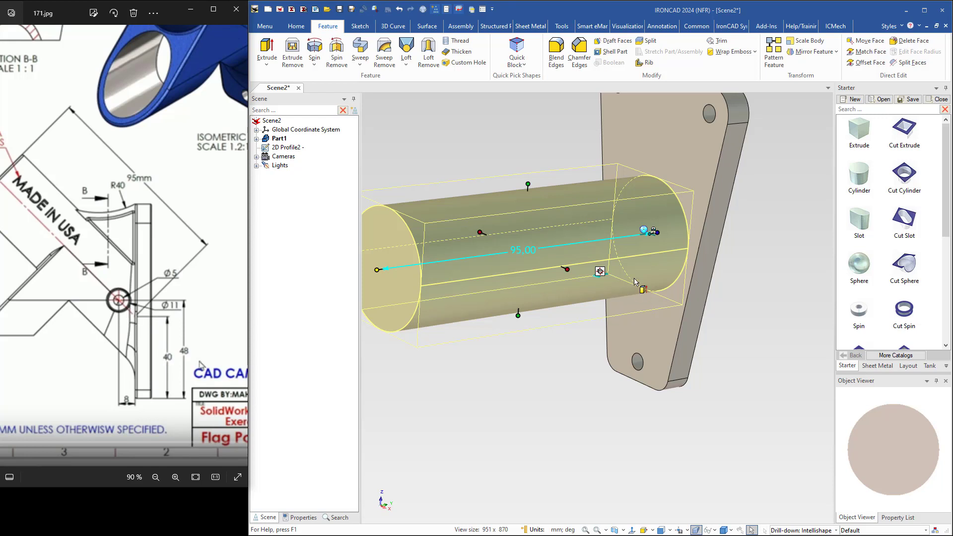
{"action": "left_click", "coordinate": [639, 248]}
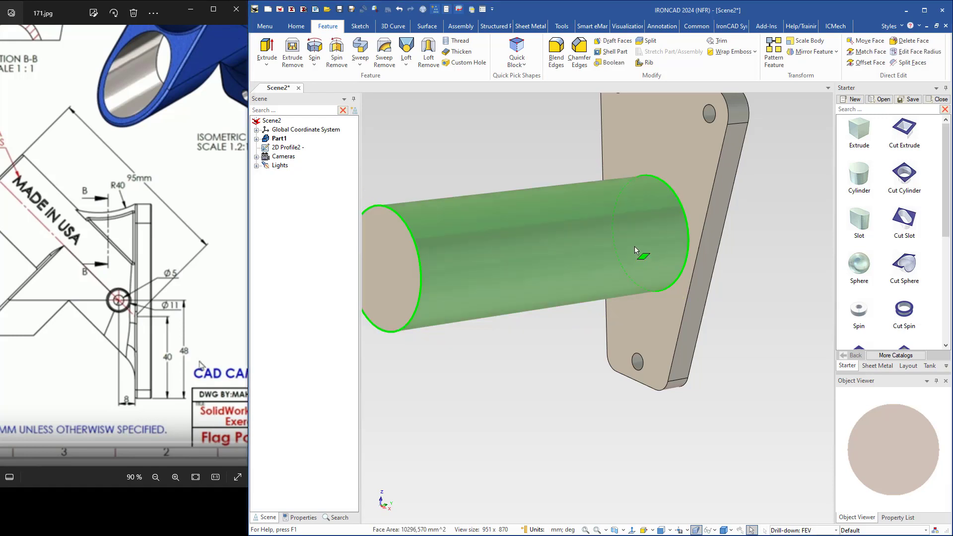
{"action": "left_click", "coordinate": [636, 249]}
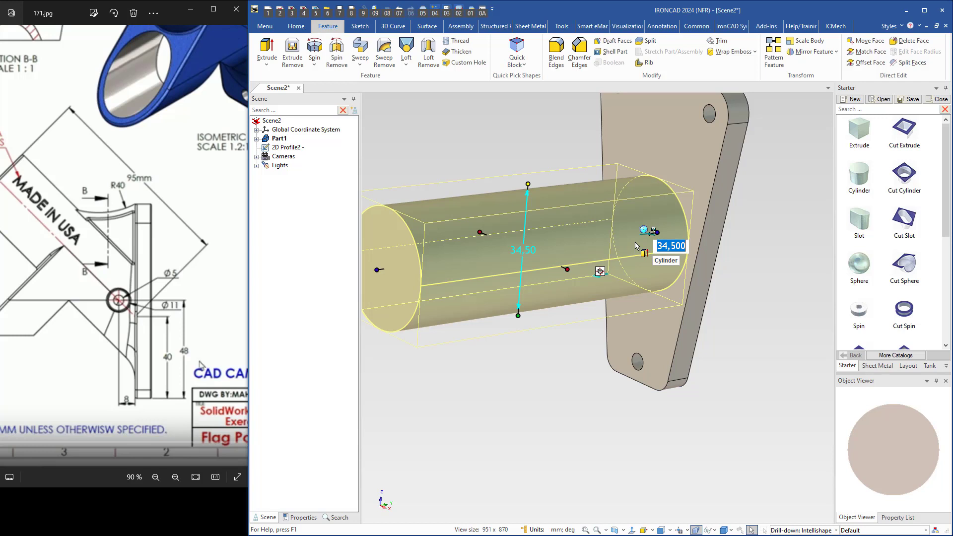
{"action": "key", "text": "F10"}
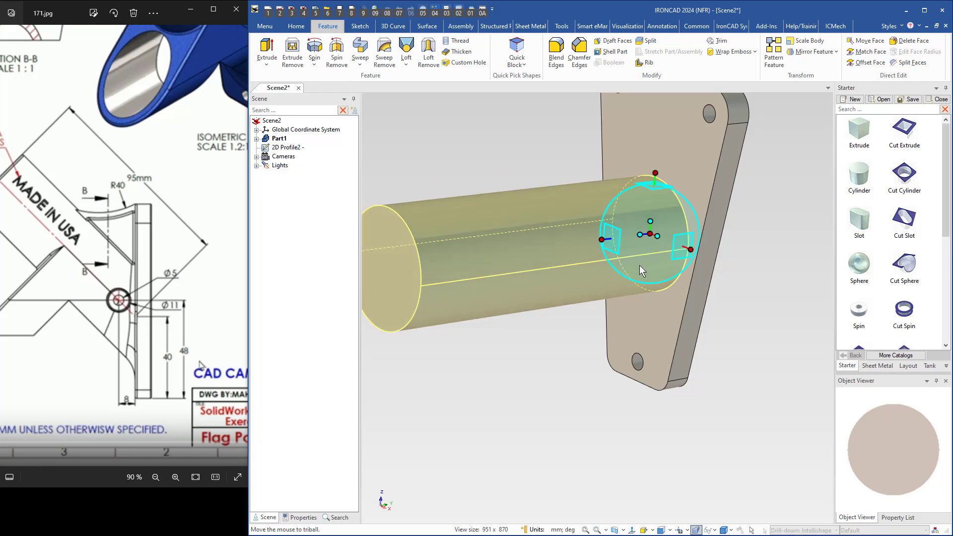
{"action": "right_click", "coordinate": [656, 173]}
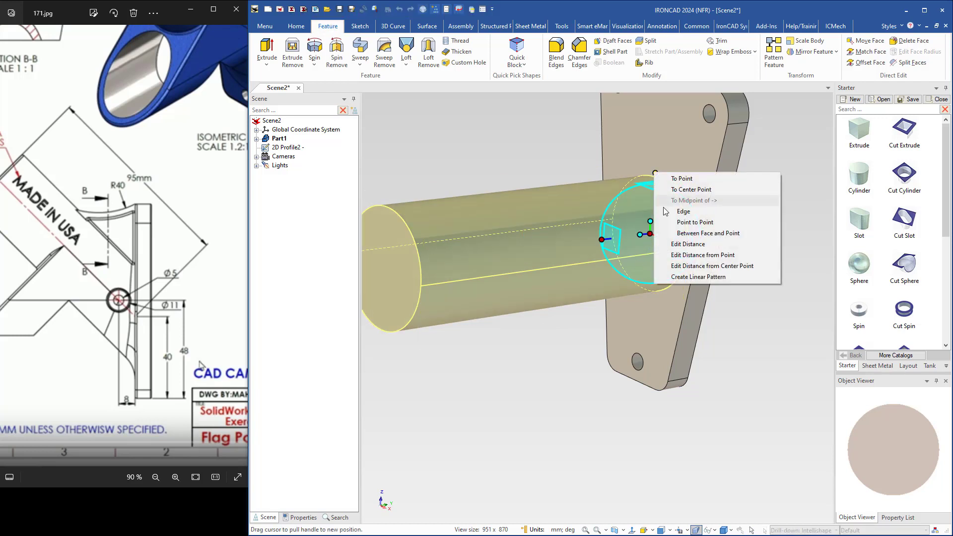
{"action": "left_click", "coordinate": [689, 256]}
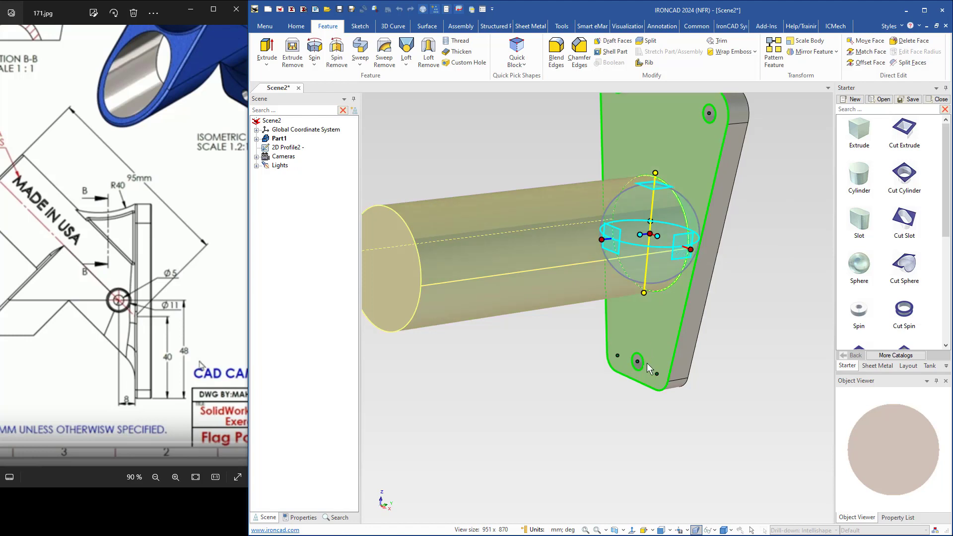
{"action": "left_click", "coordinate": [641, 383]}
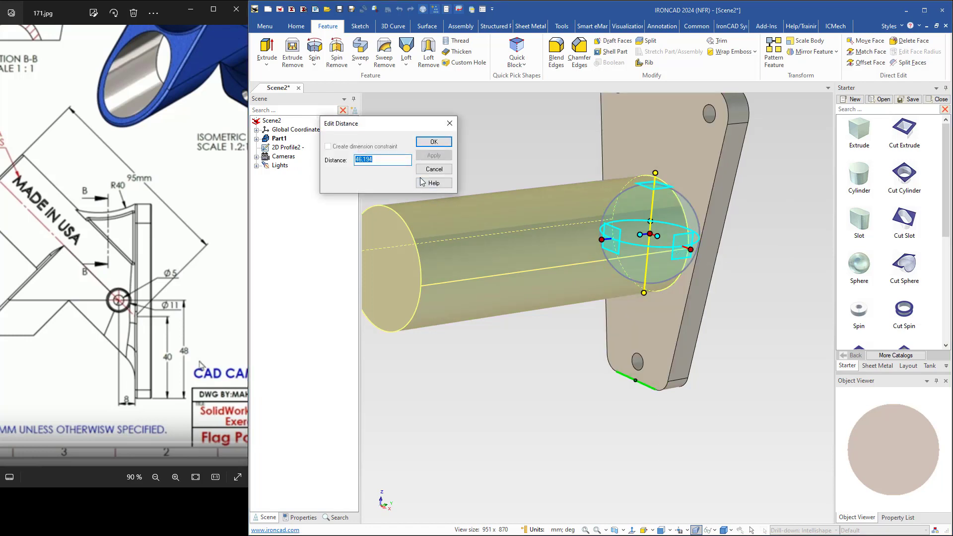
{"action": "type", "text": "40"}
{"action": "key", "text": "Return"}
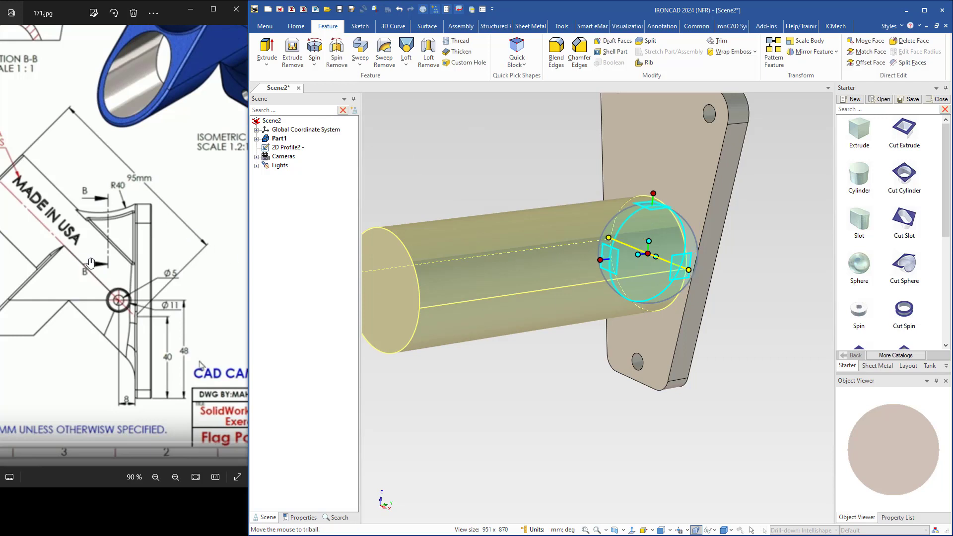
Rotate the cylinder 45° with the TriBall about its horizontal cross axis so its free end tilts upward.
{"action": "left_click_drag", "start_coordinate": [91, 263], "coordinate": [170, 251]}
{"action": "left_click_drag", "start_coordinate": [40, 199], "coordinate": [111, 189]}
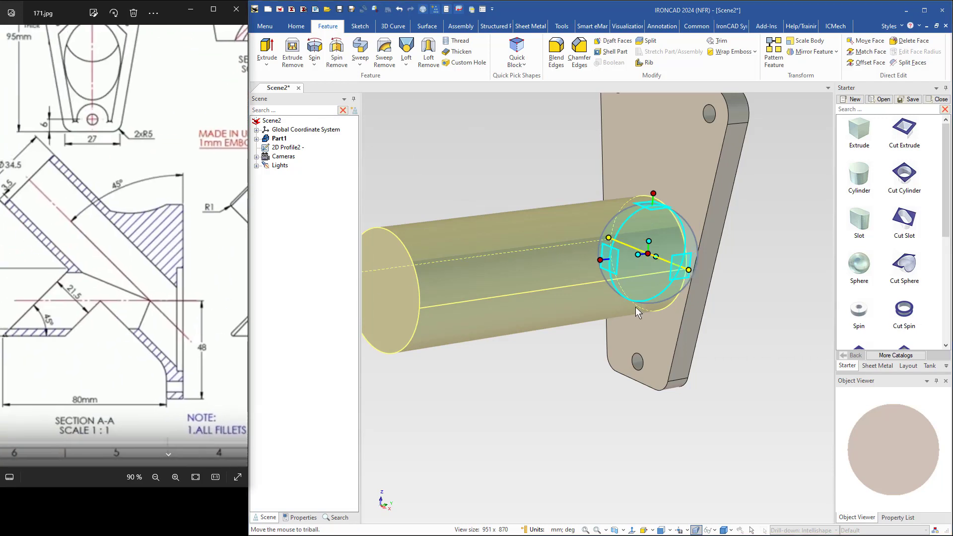
{"action": "left_click_drag", "start_coordinate": [617, 277], "coordinate": [614, 252]}
{"action": "type", "text": "45"}
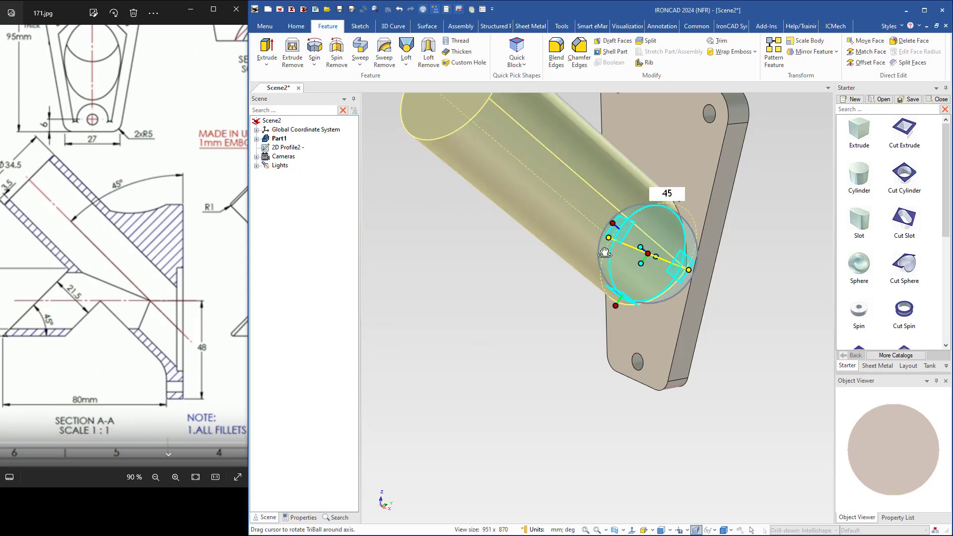
{"action": "key", "text": "Return"}
{"action": "scroll", "coordinate": [607, 253], "scroll_direction": "up", "scroll_amount": 1}
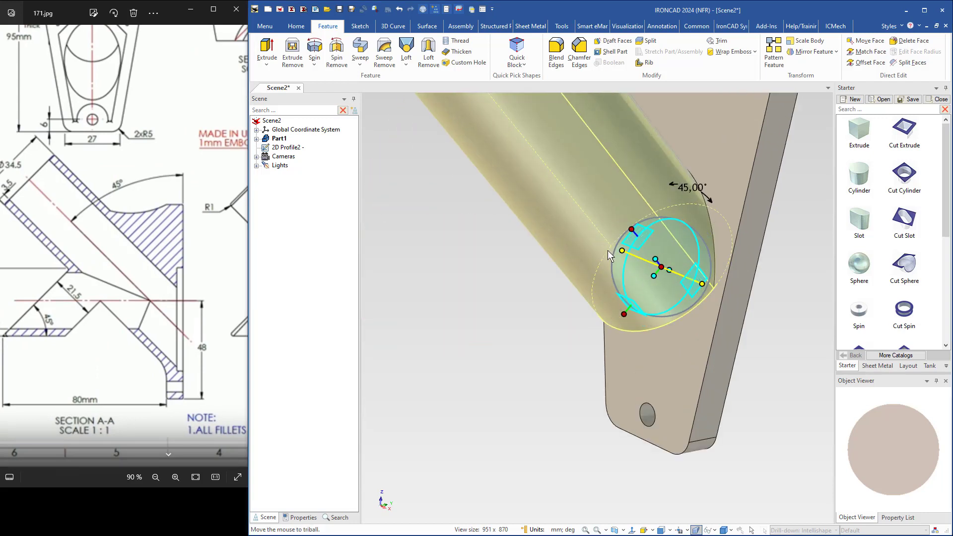
{"action": "scroll", "coordinate": [607, 253], "scroll_direction": "down", "scroll_amount": 2}
{"action": "middle_click_drag", "start_coordinate": [627, 270], "coordinate": [559, 296], "text": "shift"}
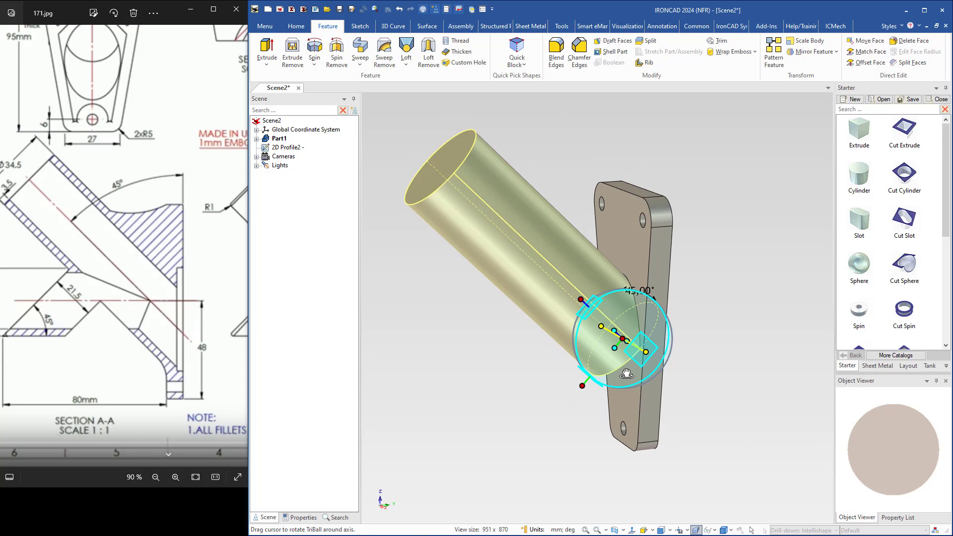
Shorten the cylinder's lower end clear of the plate and set its backward end condition to Extrude to Surface, using the plate's closed face.
{"action": "key", "text": "F10"}
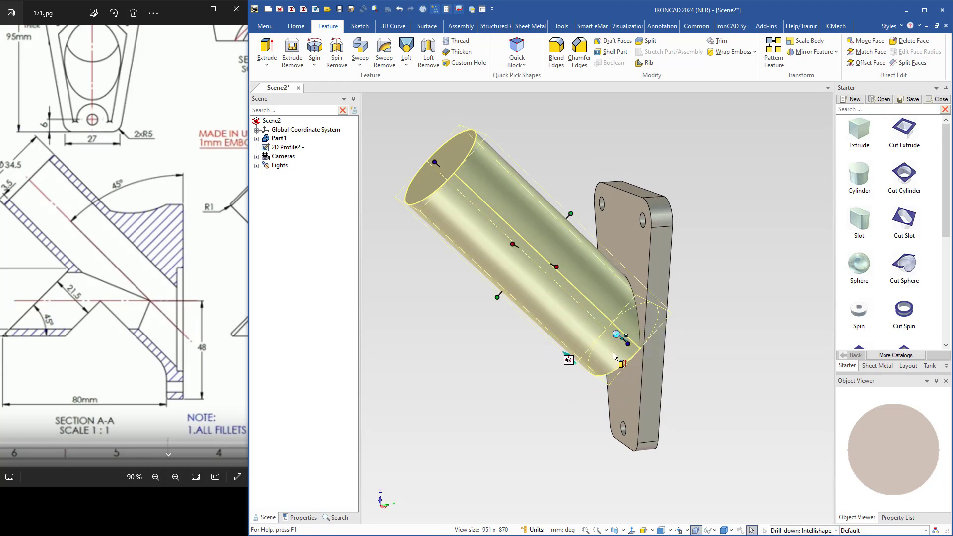
{"action": "left_click_drag", "start_coordinate": [628, 344], "coordinate": [579, 298]}
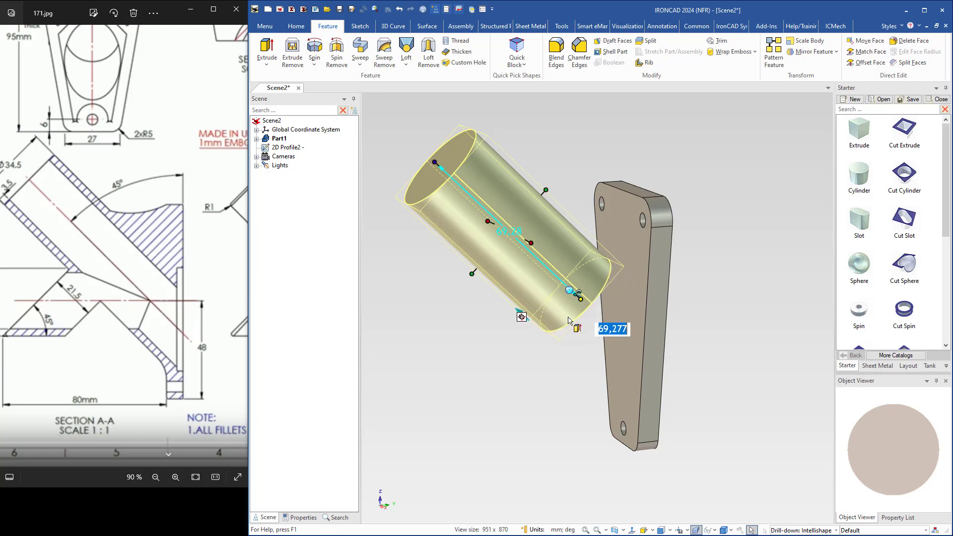
{"action": "right_click", "coordinate": [557, 304]}
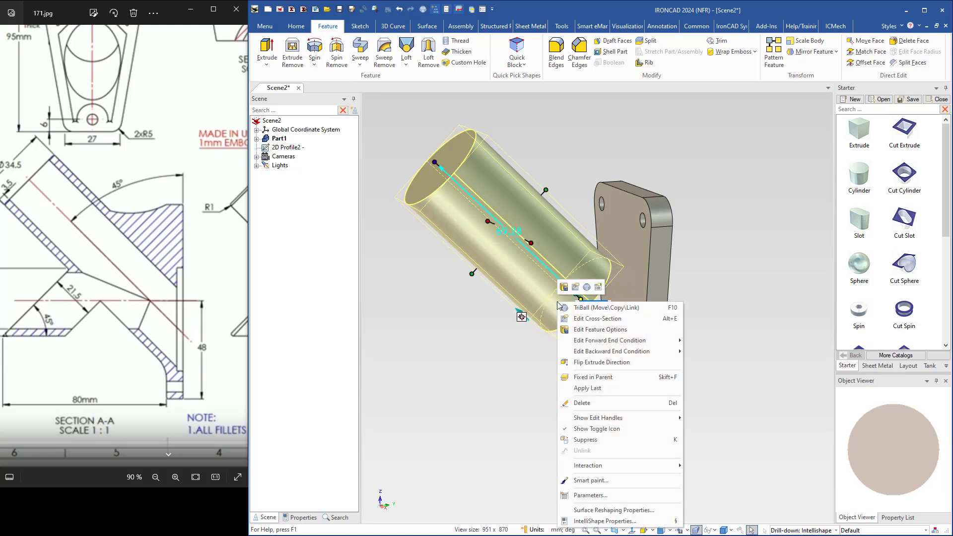
{"action": "mouse_move", "coordinate": [594, 355]}
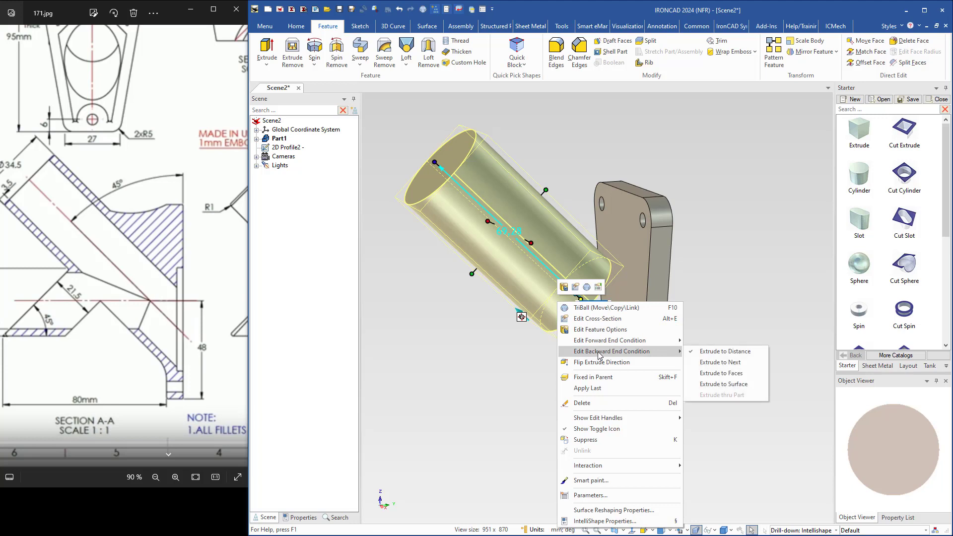
{"action": "left_click", "coordinate": [713, 385]}
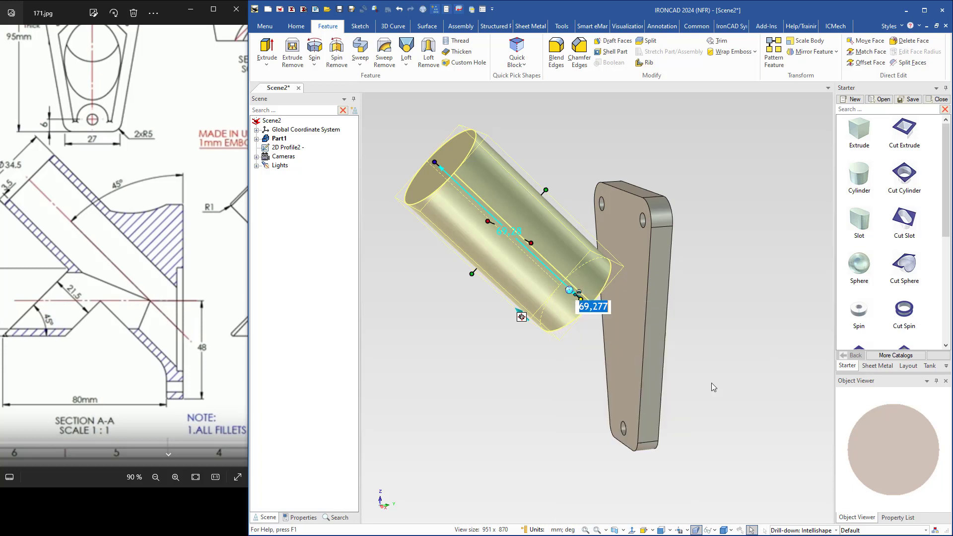
{"action": "left_click", "coordinate": [629, 332]}
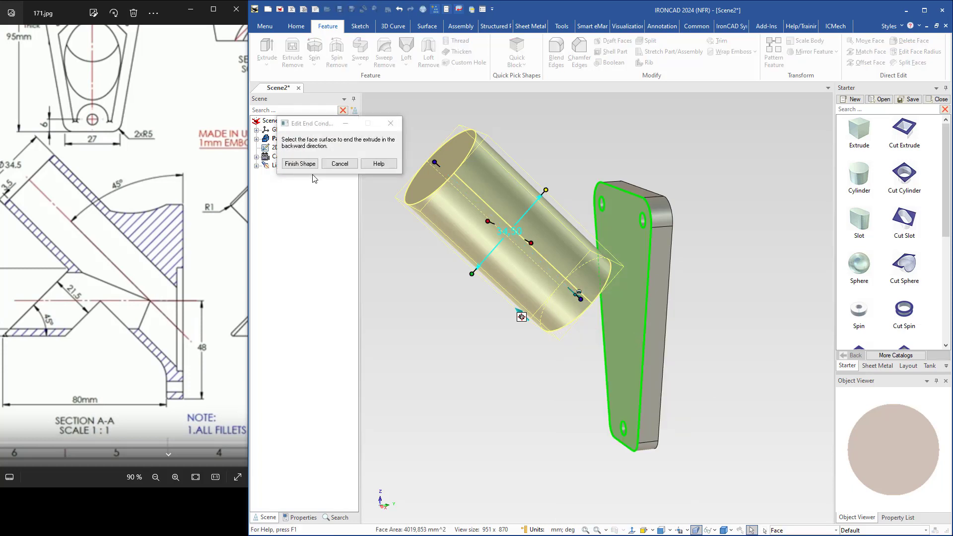
{"action": "left_click", "coordinate": [356, 140]}
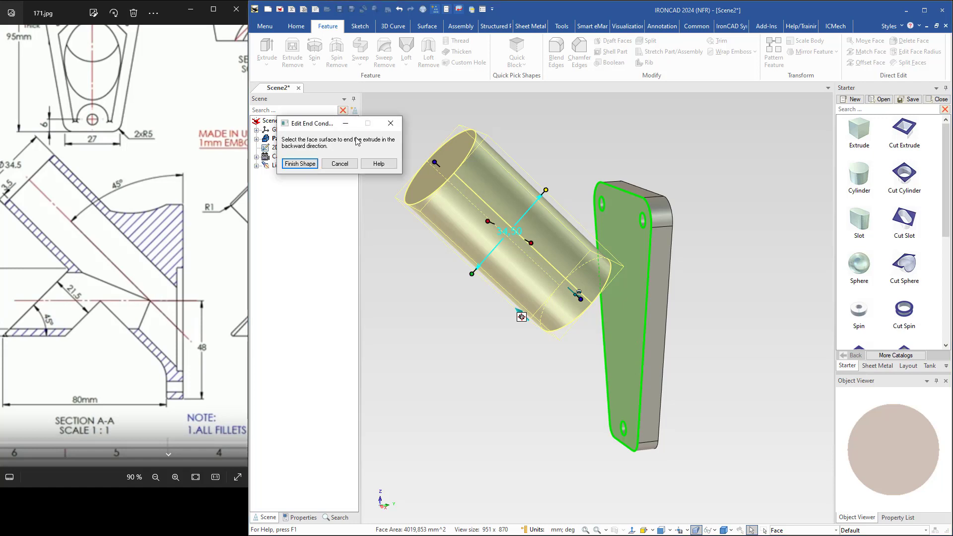
{"action": "left_click", "coordinate": [302, 164]}
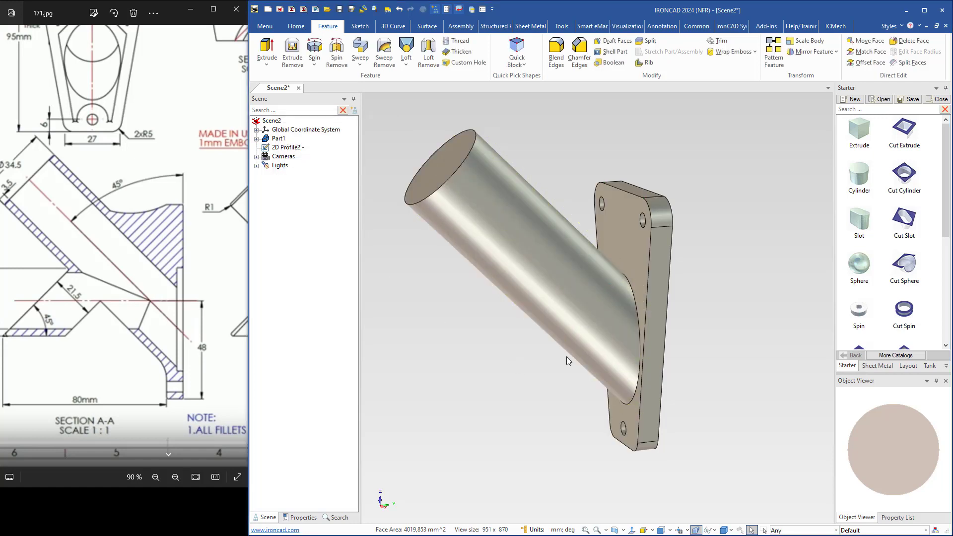
Add an Extrude shape to the plate's closed face at the middle of its bottom edge.
{"action": "middle_click_drag", "start_coordinate": [568, 361], "coordinate": [616, 339]}
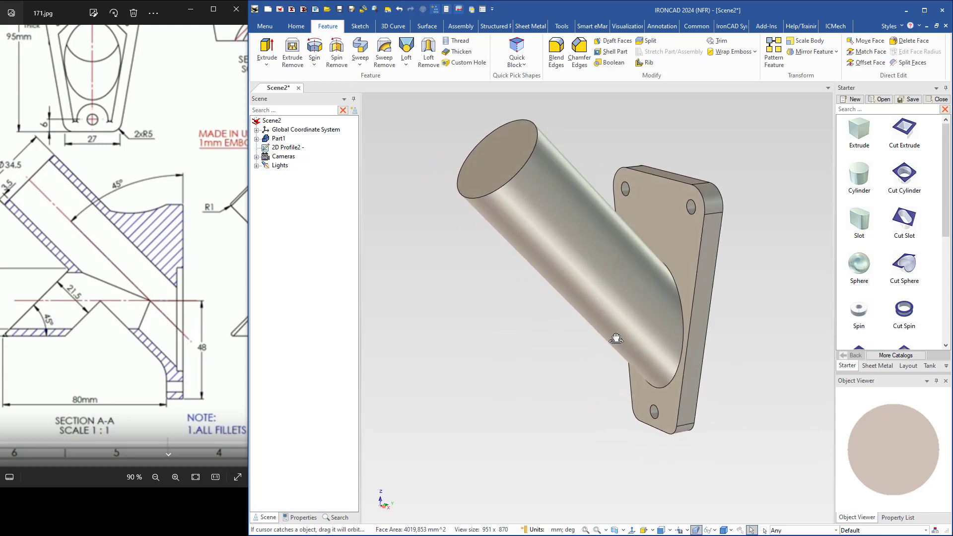
{"action": "left_click_drag", "start_coordinate": [153, 317], "coordinate": [32, 317]}
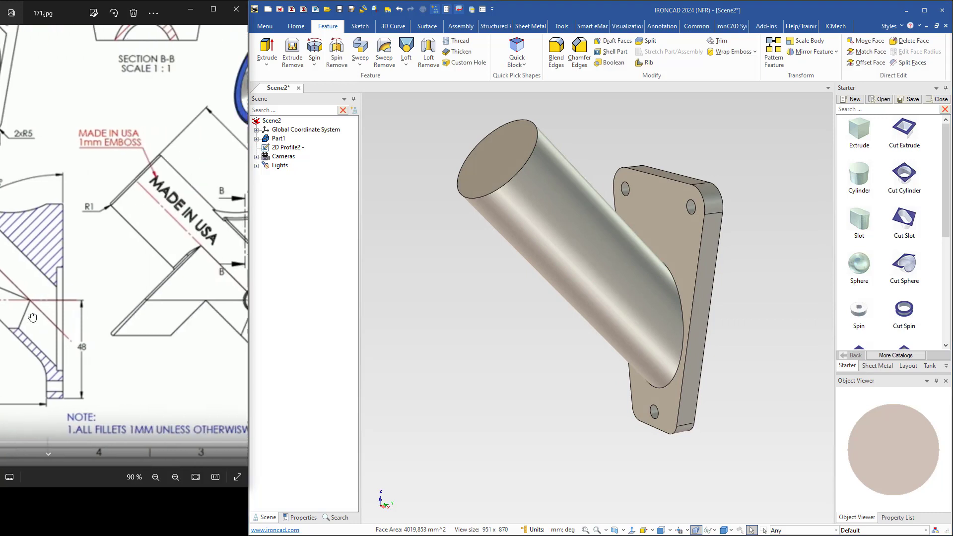
{"action": "left_click_drag", "start_coordinate": [167, 315], "coordinate": [14, 328]}
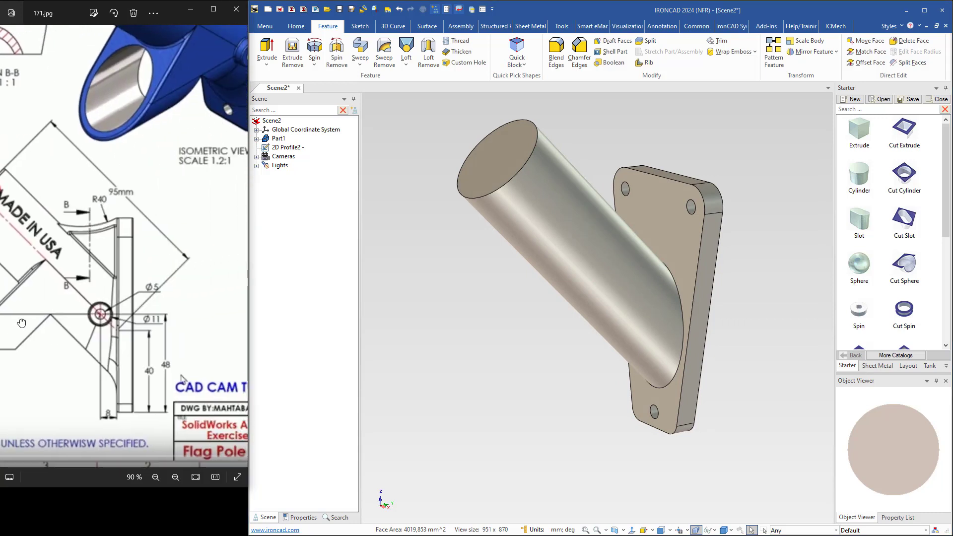
{"action": "left_click_drag", "start_coordinate": [152, 184], "coordinate": [132, 268]}
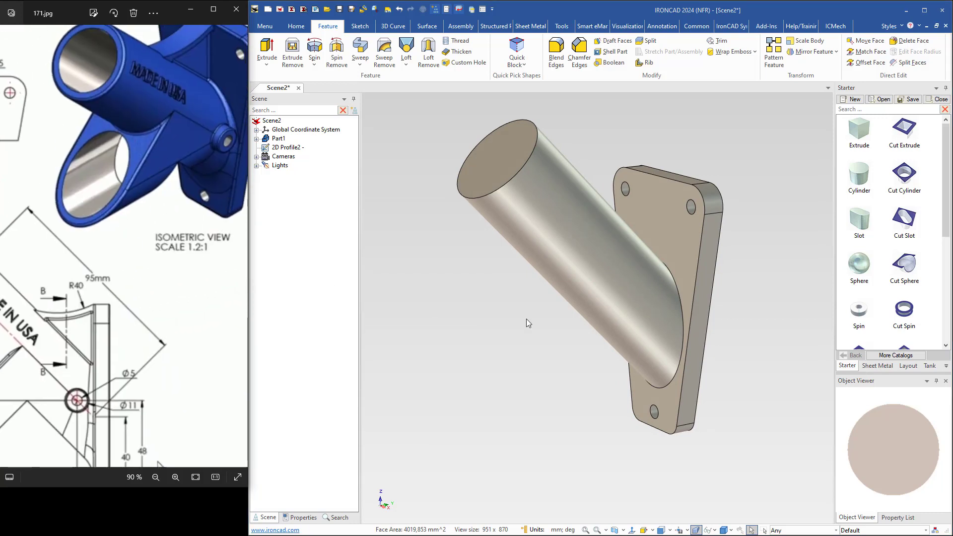
{"action": "middle_click_drag", "start_coordinate": [557, 426], "coordinate": [558, 396]}
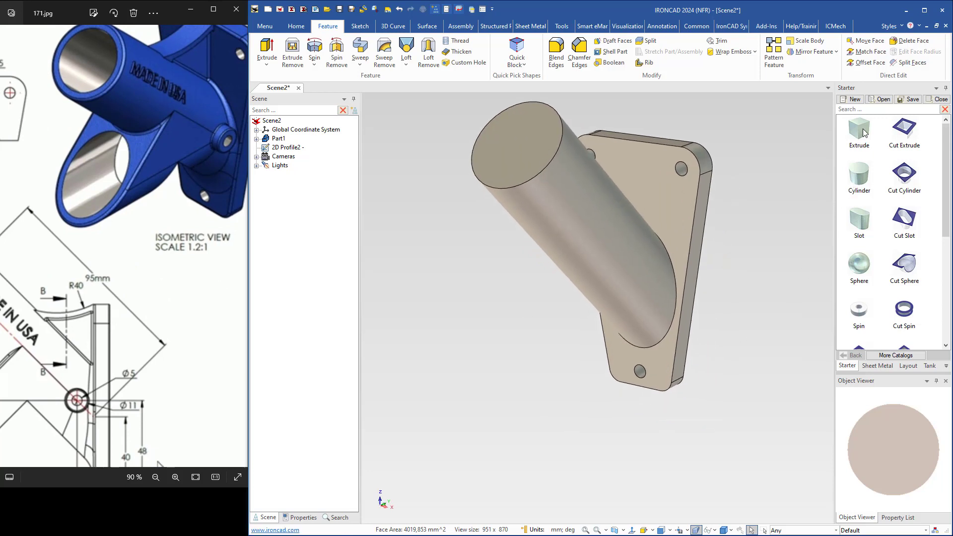
{"action": "left_click_drag", "start_coordinate": [863, 133], "coordinate": [641, 388]}
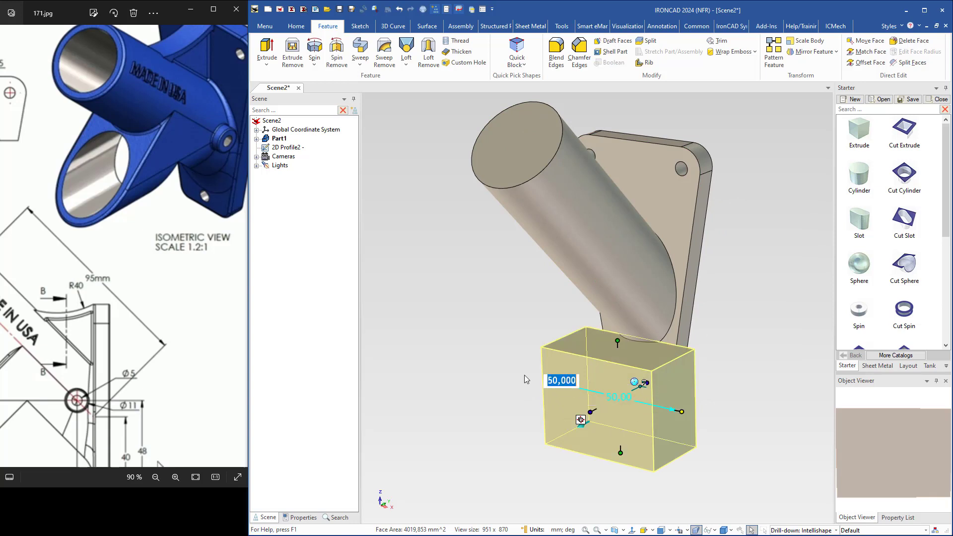
Set the new block's width to 34.5 mm symmetrically, as dimensioned in the reference drawing.
{"action": "mouse_move", "coordinate": [65, 328]}
{"action": "left_mouse_down"}
{"action": "mouse_move", "coordinate": [169, 255]}
{"action": "mouse_move", "coordinate": [241, 254]}
{"action": "left_mouse_up"}
{"action": "left_click_drag", "start_coordinate": [149, 253], "coordinate": [207, 252]}
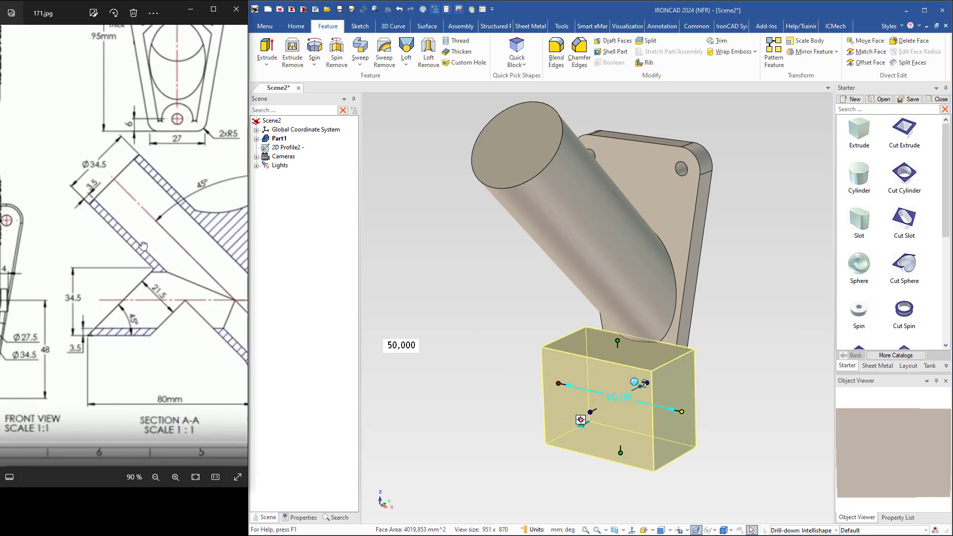
{"action": "left_click_drag", "start_coordinate": [20, 253], "coordinate": [107, 254]}
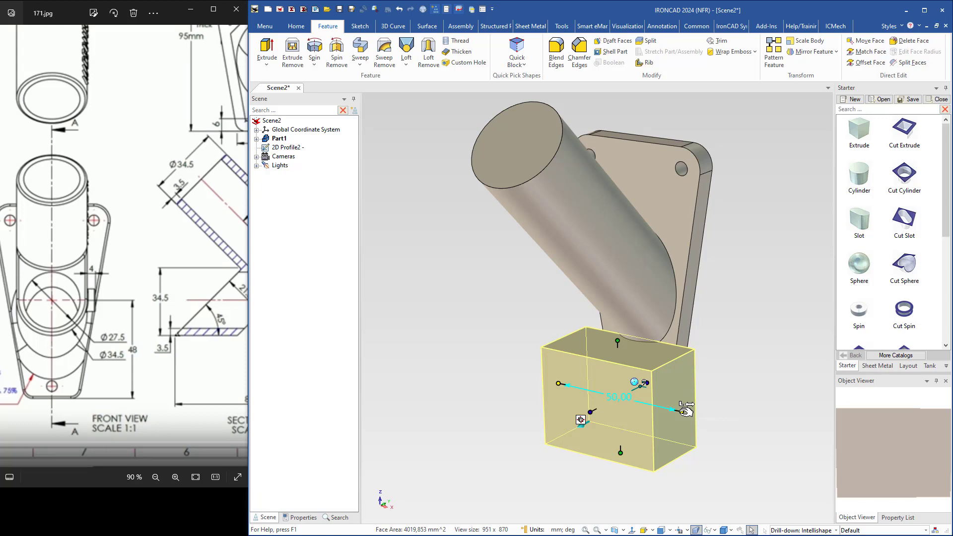
{"action": "left_click_drag", "start_coordinate": [685, 411], "coordinate": [653, 412]}
{"action": "type", "text": "34,5"}
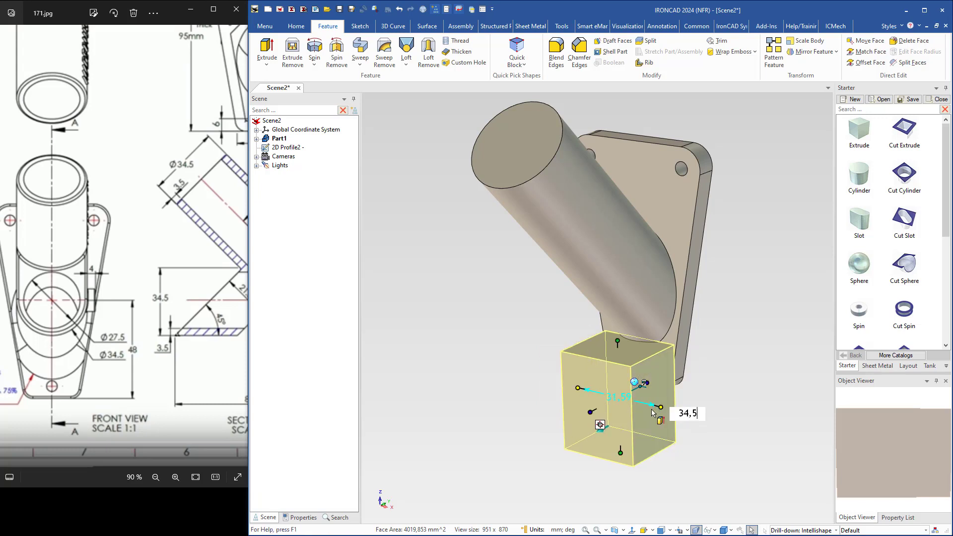
{"action": "key", "text": "Return"}
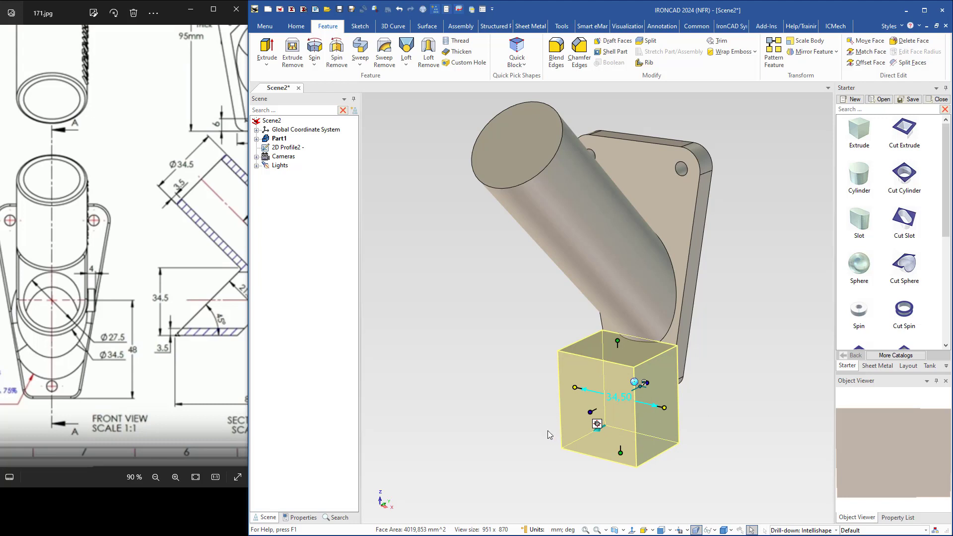
Extend the block outward from the plate to a length of 80 mm, following Section A-A of the drawing.
{"action": "left_click_drag", "start_coordinate": [145, 330], "coordinate": [47, 325]}
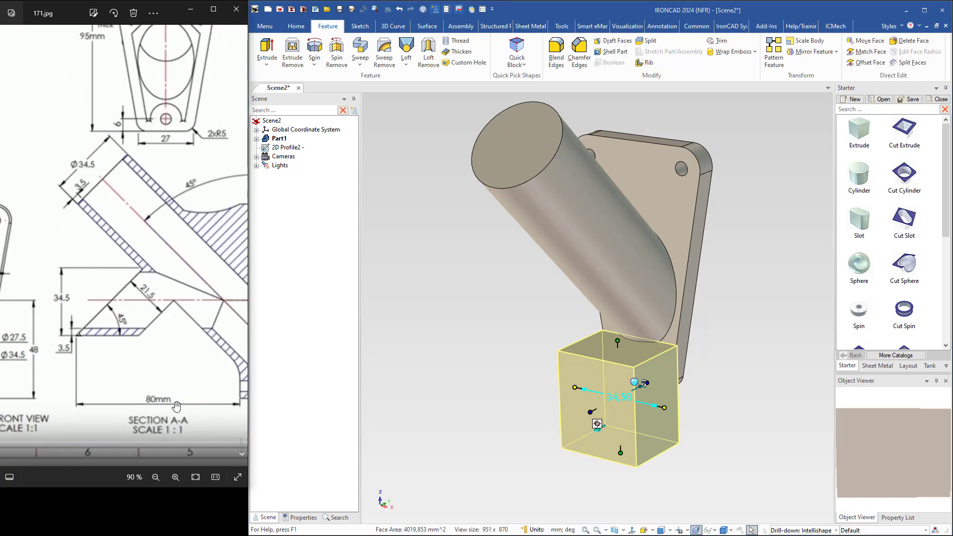
{"action": "left_click_drag", "start_coordinate": [200, 317], "coordinate": [149, 318]}
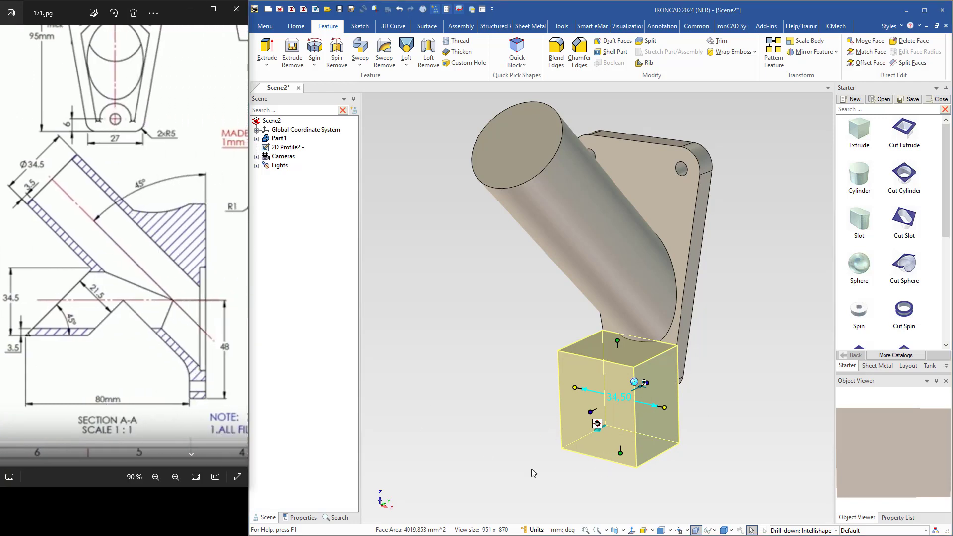
{"action": "middle_click_drag", "start_coordinate": [531, 470], "coordinate": [532, 402]}
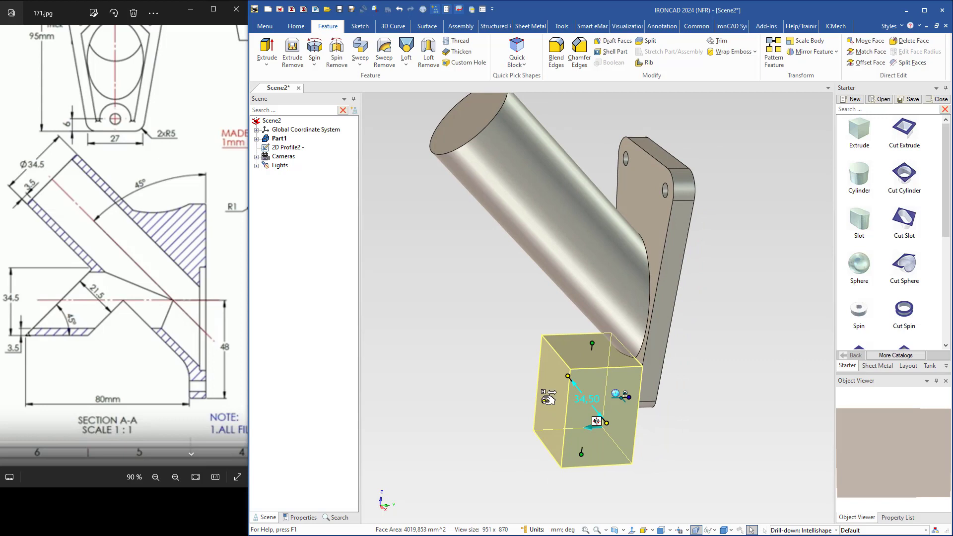
{"action": "left_click", "coordinate": [544, 402]}
{"action": "type", "text": "8"}
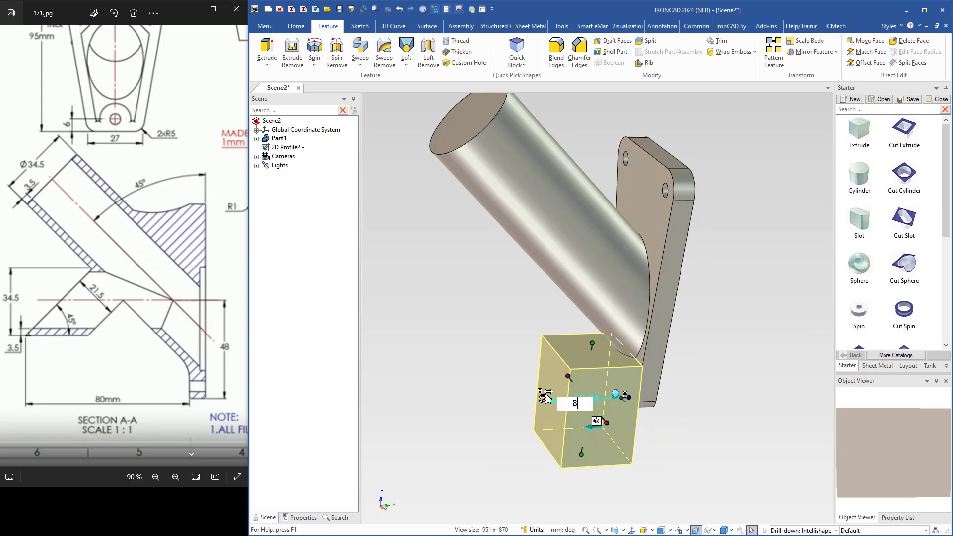
{"action": "type", "text": "0"}
{"action": "key", "text": "Return"}
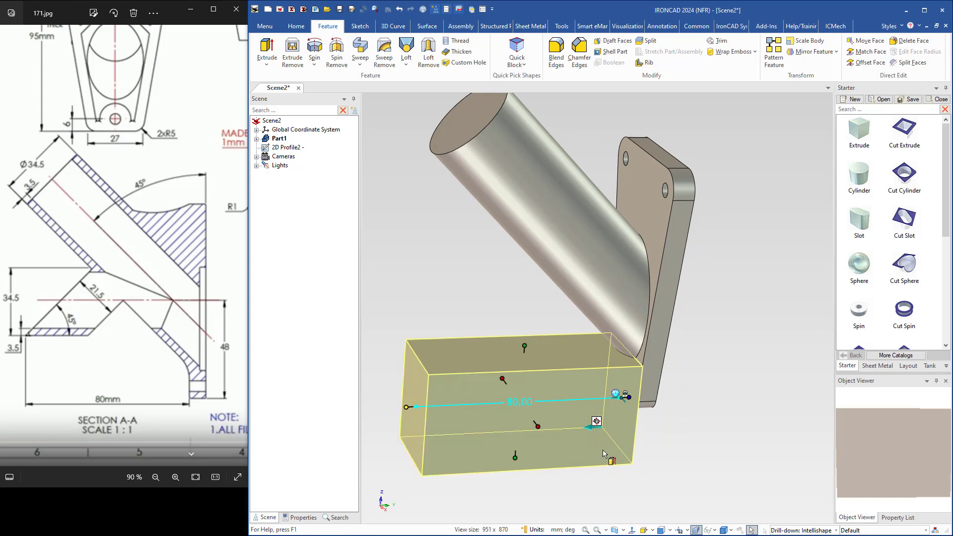
Blend the block's two lower lengthwise edges with a constant 17.25 mm radius to form a half-round underside.
{"action": "middle_click_drag", "start_coordinate": [540, 428], "coordinate": [570, 419]}
{"action": "middle_click_drag", "start_coordinate": [491, 417], "coordinate": [553, 367], "text": "shift"}
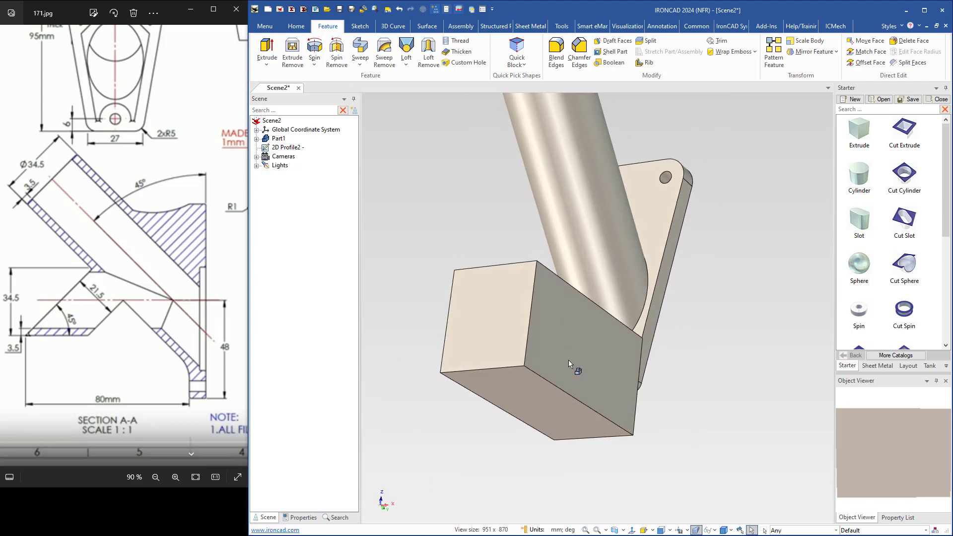
{"action": "left_click", "coordinate": [569, 364]}
{"action": "right_click", "coordinate": [568, 361]}
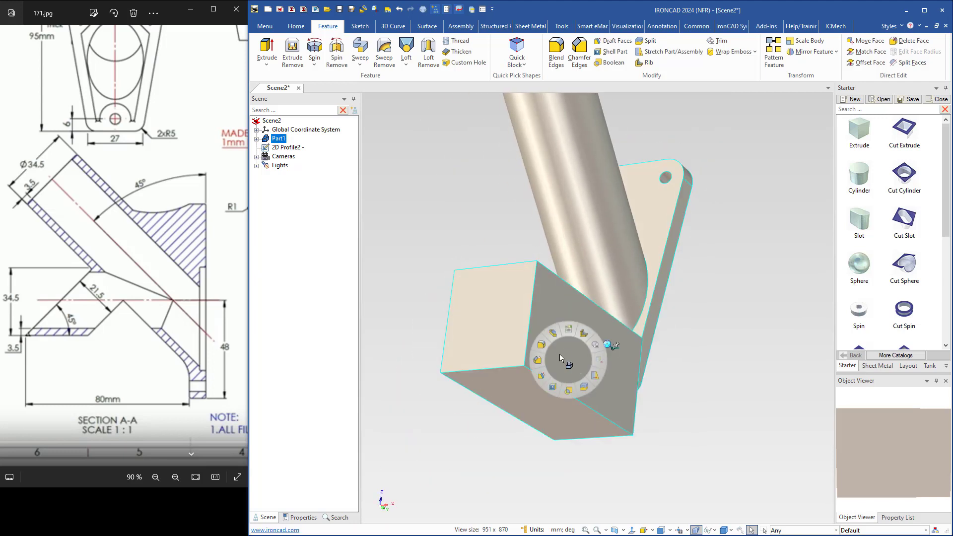
{"action": "left_click", "coordinate": [541, 346]}
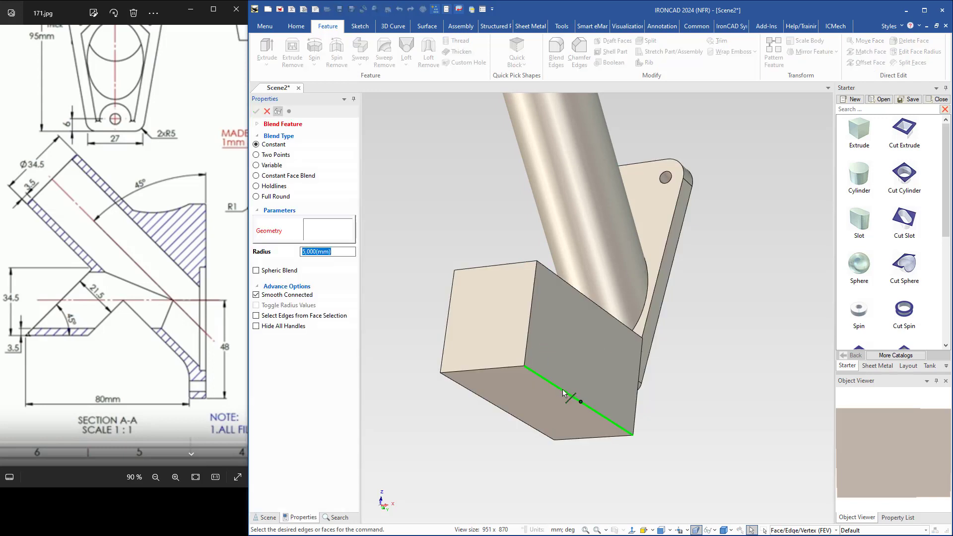
{"action": "left_click", "coordinate": [563, 393]}
{"action": "middle_click_drag", "start_coordinate": [498, 403], "coordinate": [522, 371]}
{"action": "left_click_drag", "start_coordinate": [594, 411], "coordinate": [563, 420]}
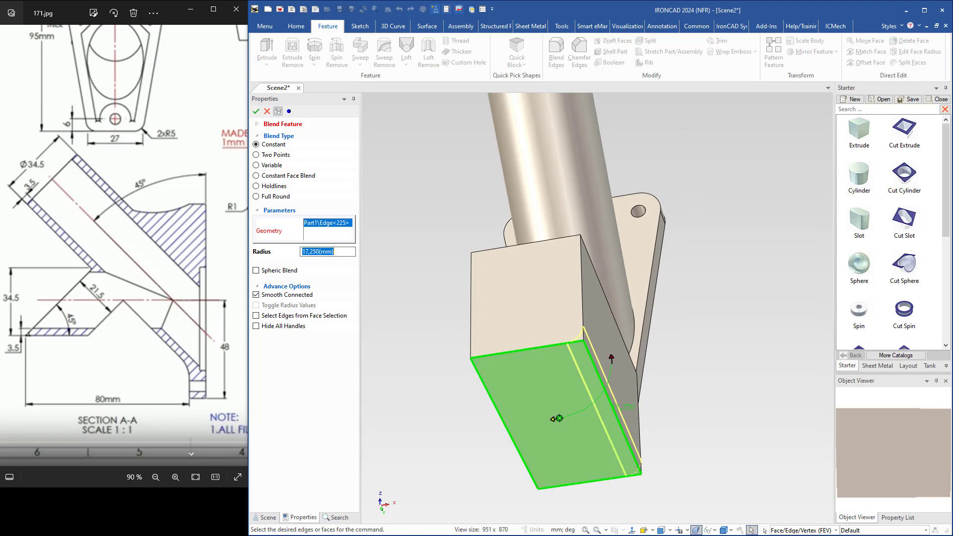
{"action": "left_click", "coordinate": [502, 419]}
{"action": "middle_click_drag", "start_coordinate": [580, 399], "coordinate": [558, 444]}
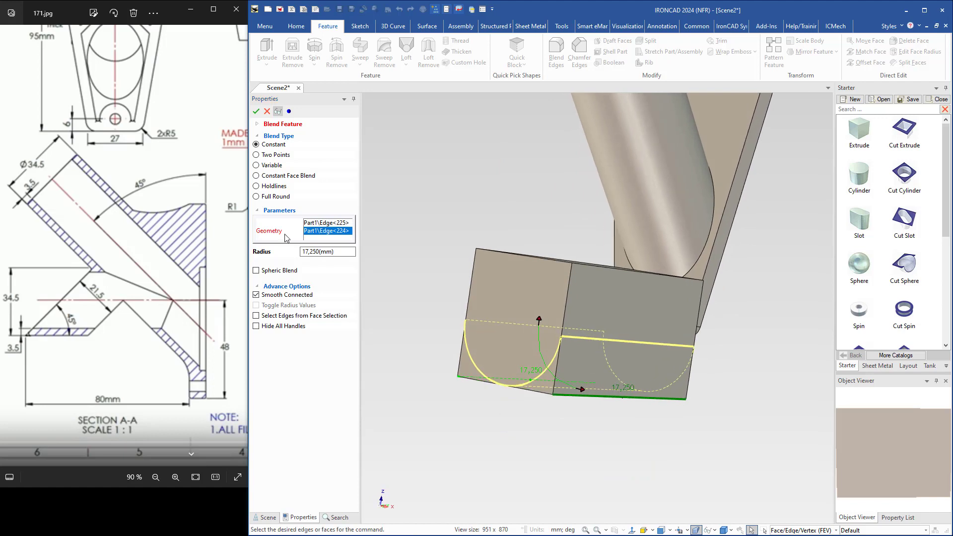
{"action": "left_click", "coordinate": [256, 112]}
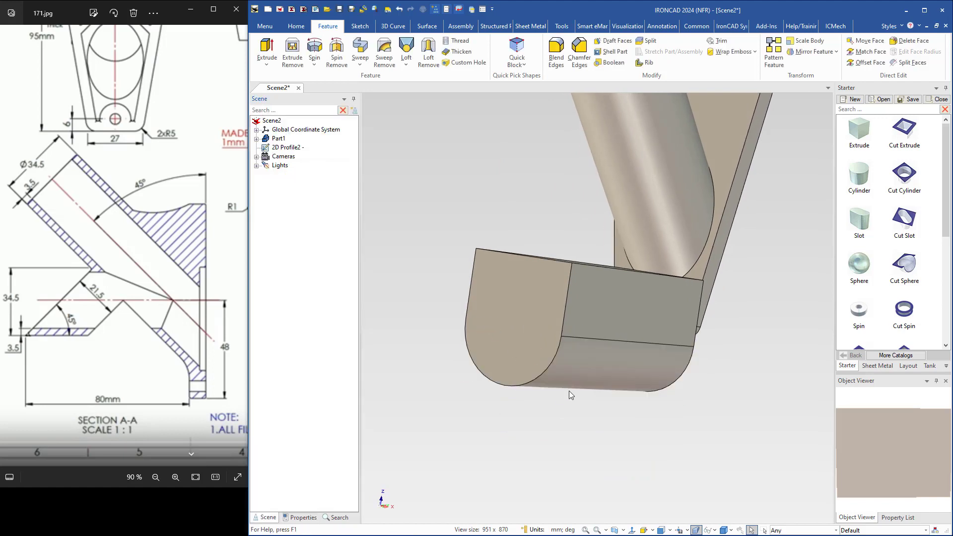
Raise the rounded block about 31.8 mm along the plate with the TriBall.
{"action": "middle_click_drag", "start_coordinate": [549, 323], "coordinate": [578, 240]}
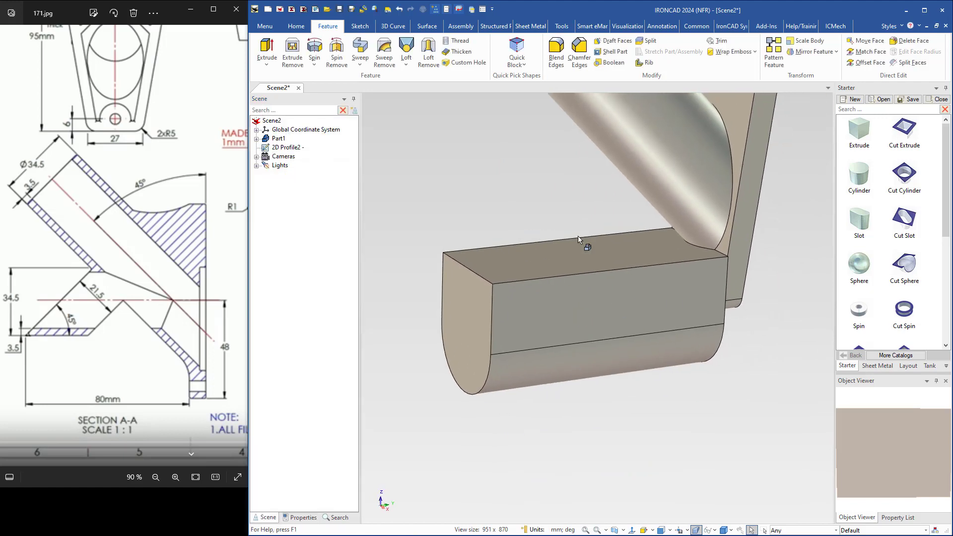
{"action": "left_click", "coordinate": [573, 288]}
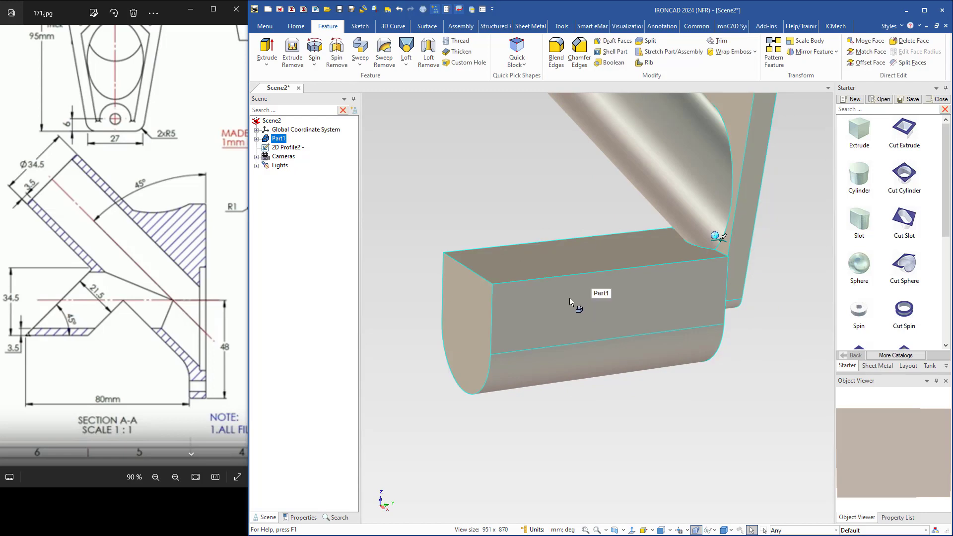
{"action": "left_click", "coordinate": [567, 303]}
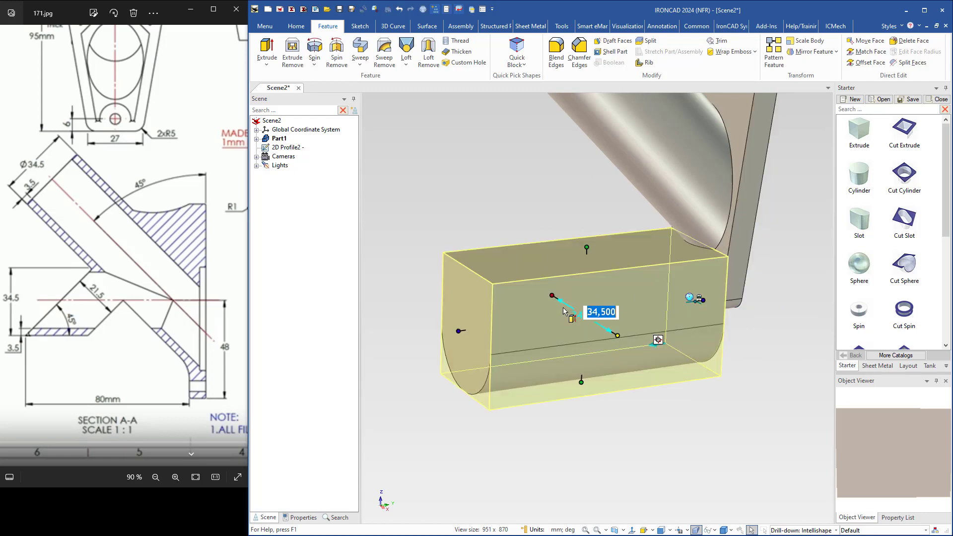
{"action": "key", "text": "F10"}
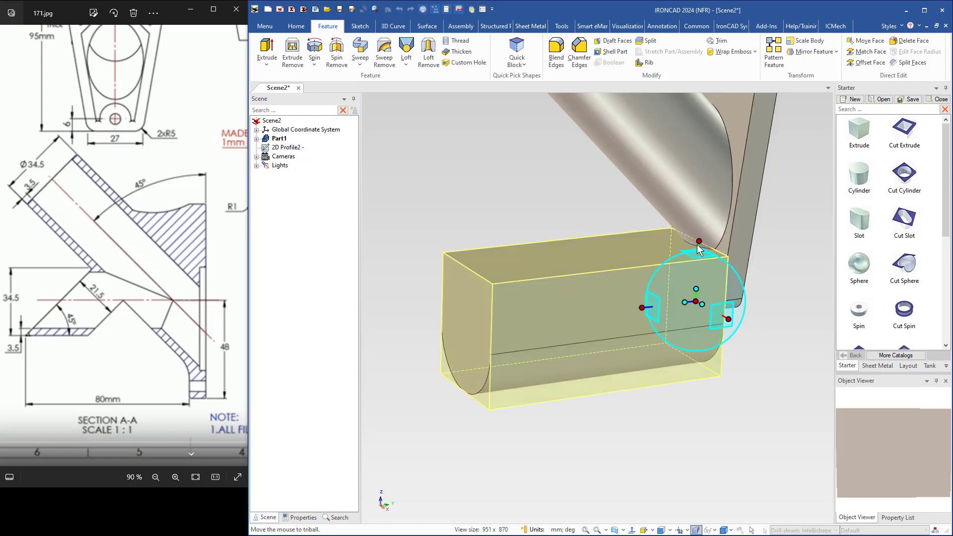
{"action": "left_click_drag", "start_coordinate": [699, 242], "coordinate": [703, 164]}
{"action": "left_click_drag", "start_coordinate": [728, 295], "coordinate": [728, 294]}
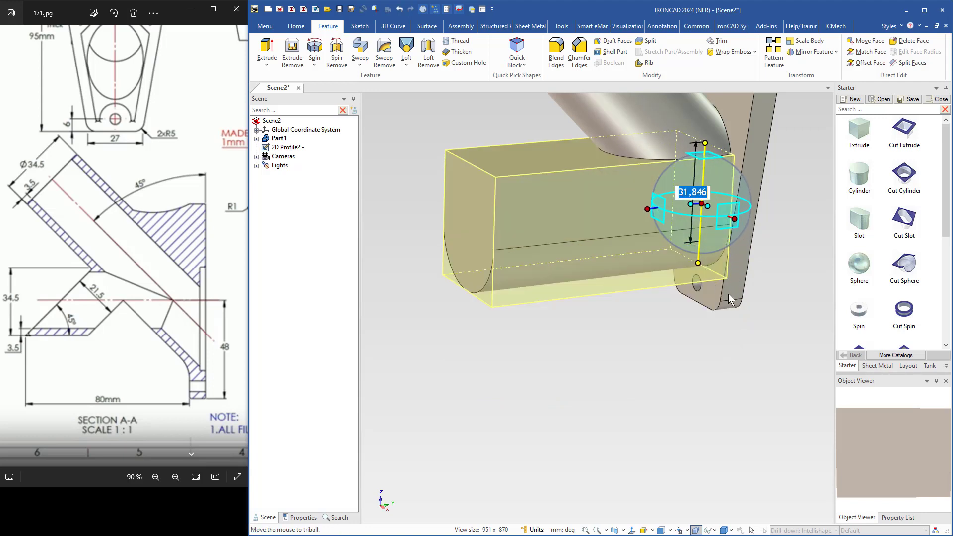
Reposition only the TriBall to the centre point of the arc on the block's free end.
{"action": "middle_click_drag", "start_coordinate": [626, 332], "coordinate": [630, 333]}
{"action": "left_click", "coordinate": [629, 332]}
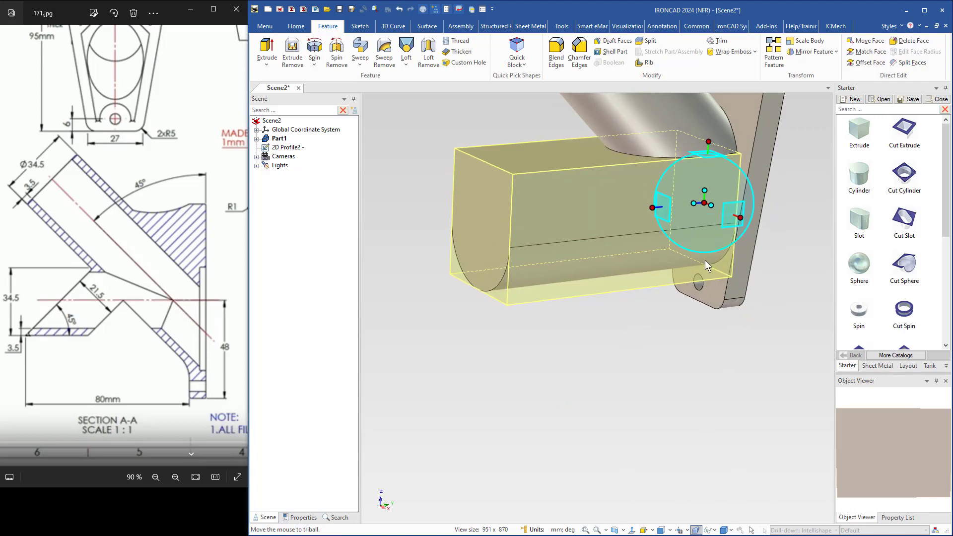
{"action": "right_click", "coordinate": [707, 204]}
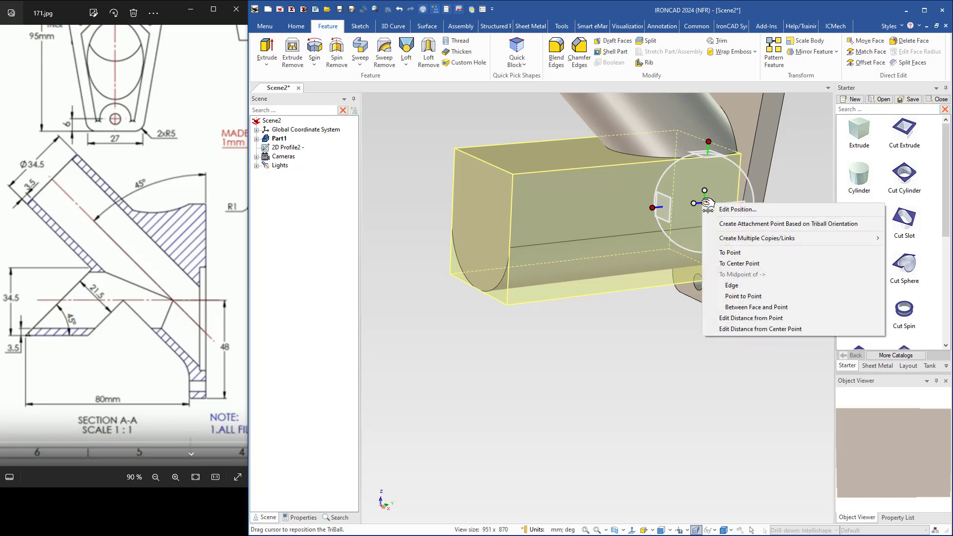
{"action": "left_click", "coordinate": [733, 267]}
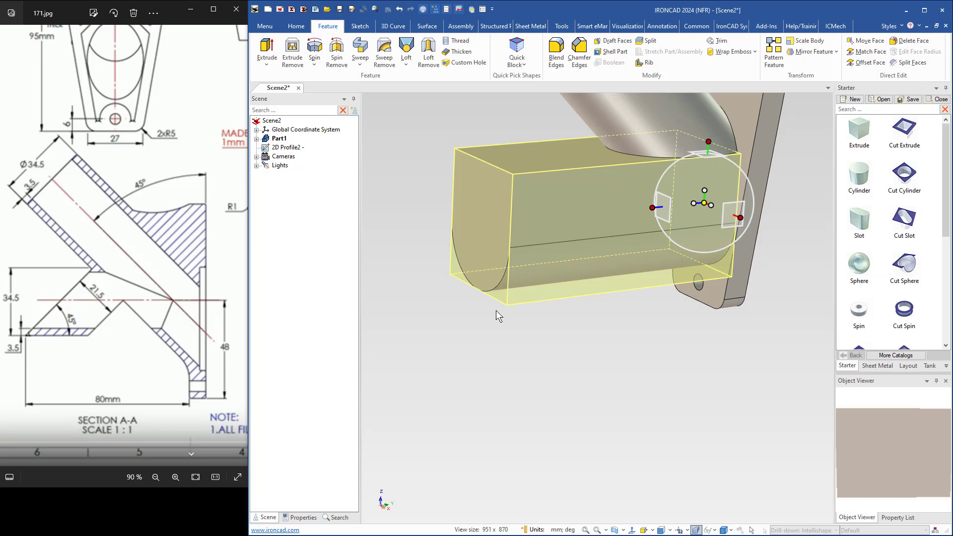
{"action": "left_click", "coordinate": [499, 284]}
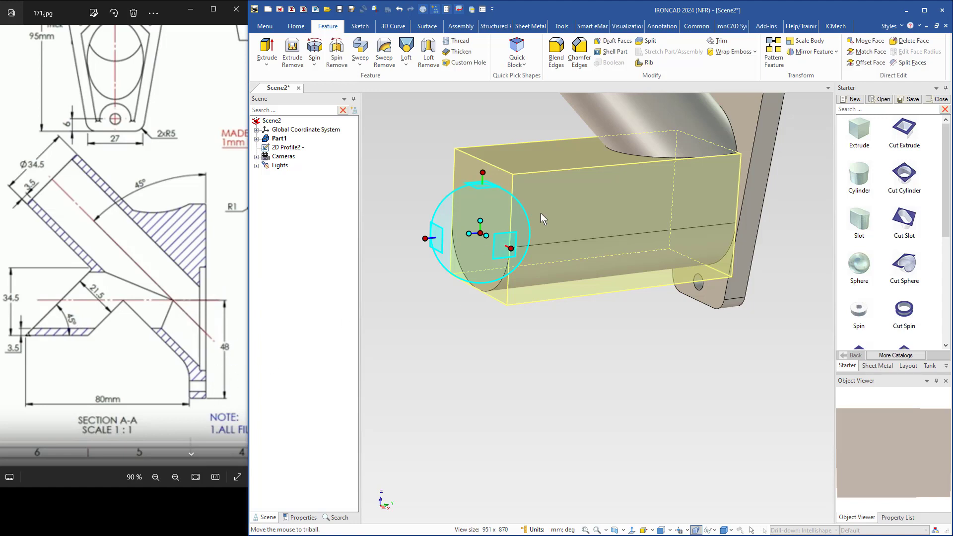
Move the block vertically with the TriBall so its arc centre lies 48 mm from the midpoint of the plate's bottom edge.
{"action": "right_click", "coordinate": [484, 172]}
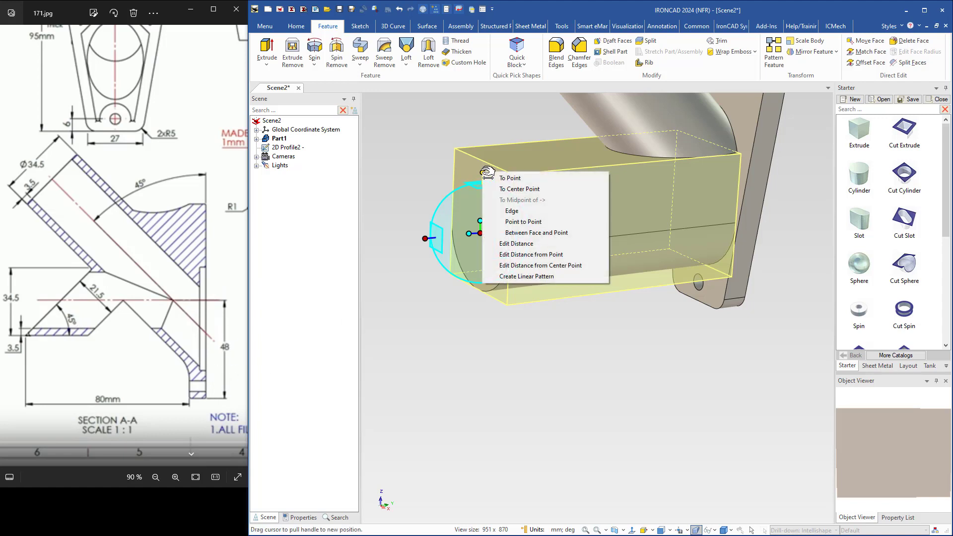
{"action": "left_click", "coordinate": [519, 255]}
{"action": "left_click", "coordinate": [701, 301]}
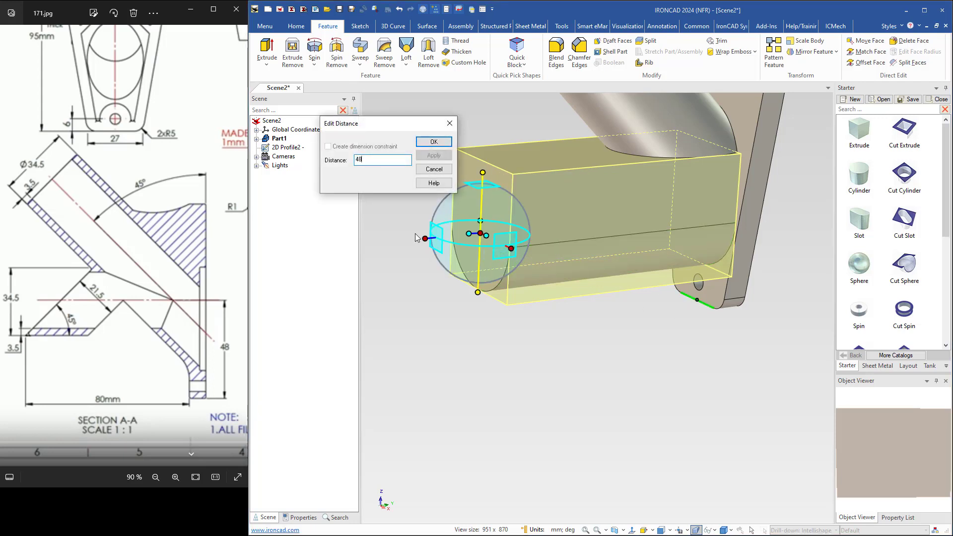
{"action": "key", "text": "Return"}
{"action": "scroll", "coordinate": [425, 207], "scroll_direction": "down", "scroll_amount": 3}
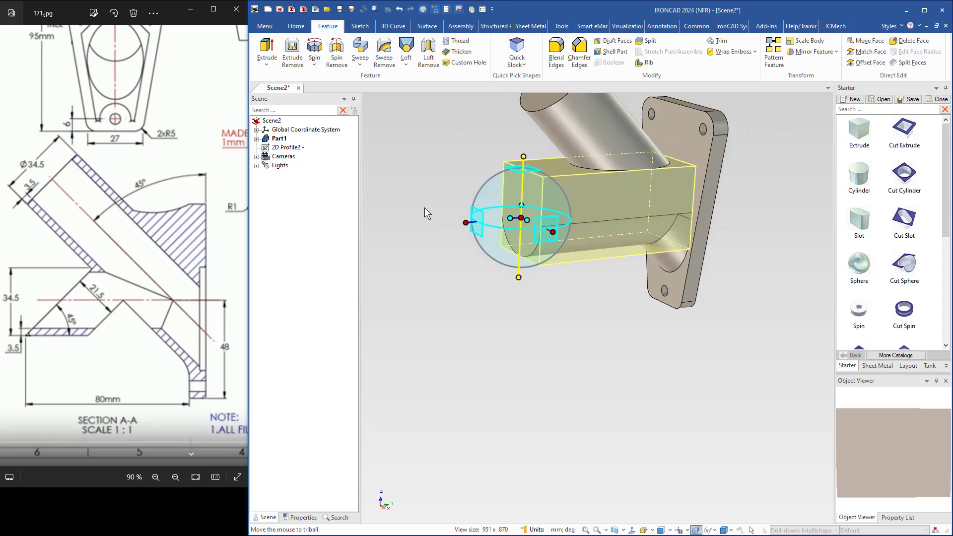
{"action": "middle_click_drag", "start_coordinate": [508, 282], "coordinate": [518, 347], "text": "shift"}
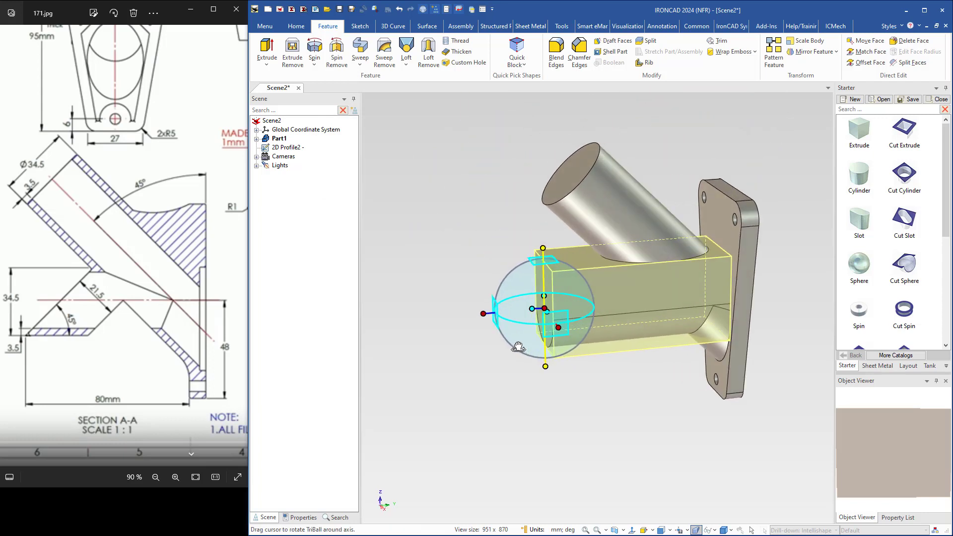
{"action": "key", "text": "F10"}
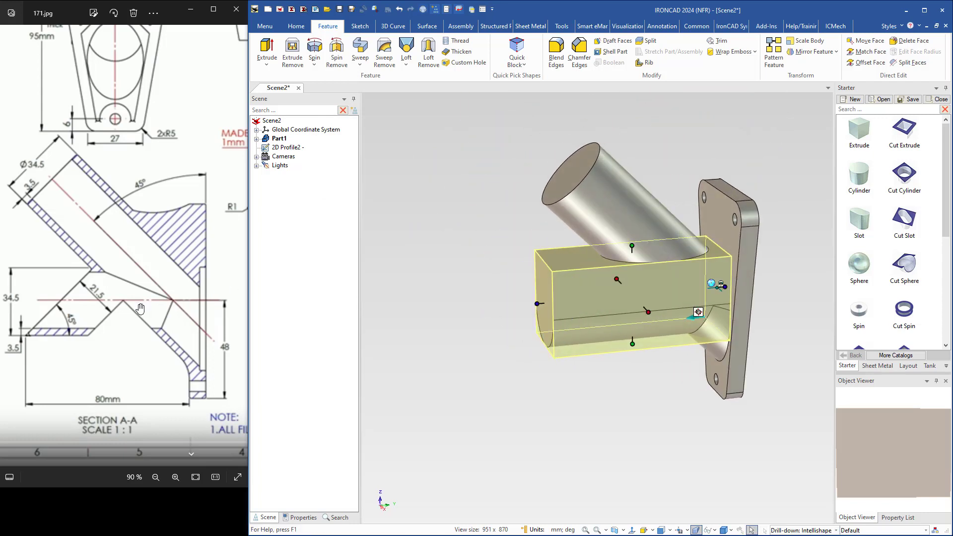
Shorten the block's plate-side end to about 58.67 mm overall and set its backward end condition to Extrude to Next with 1 face.
{"action": "mouse_move", "coordinate": [188, 274]}
{"action": "left_mouse_down"}
{"action": "mouse_move", "coordinate": [31, 293]}
{"action": "mouse_move", "coordinate": [47, 323]}
{"action": "left_mouse_up"}
{"action": "left_click_drag", "start_coordinate": [170, 296], "coordinate": [106, 334]}
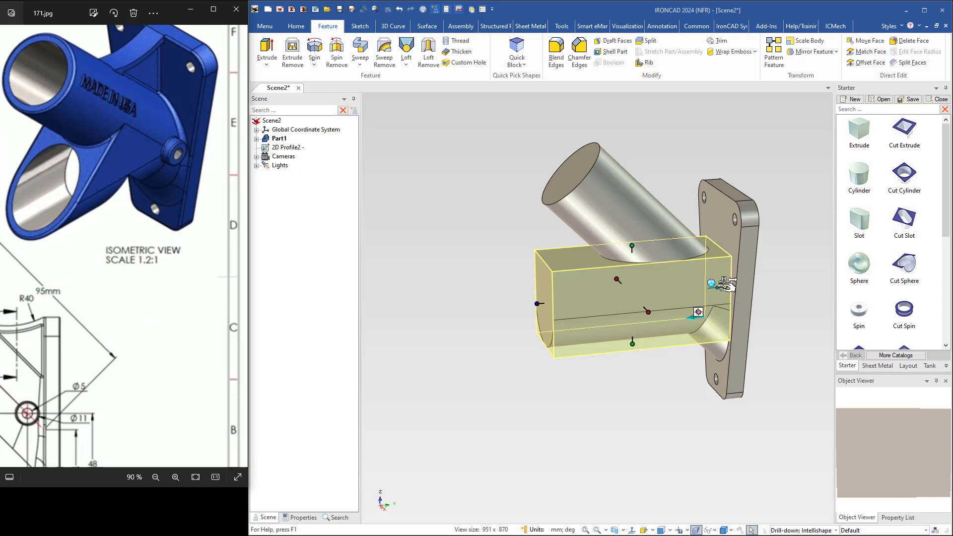
{"action": "left_click_drag", "start_coordinate": [726, 284], "coordinate": [676, 292]}
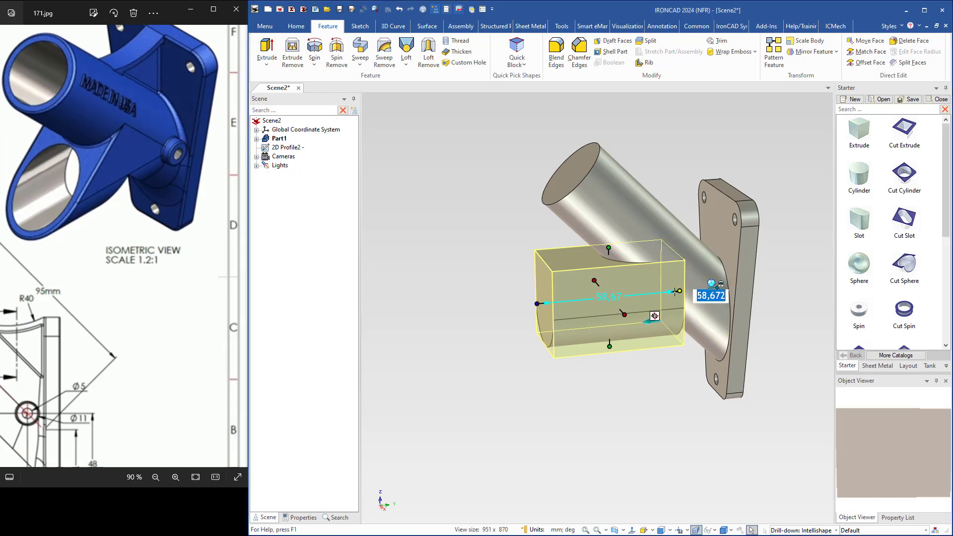
{"action": "scroll", "coordinate": [715, 298], "scroll_direction": "up", "scroll_amount": 2}
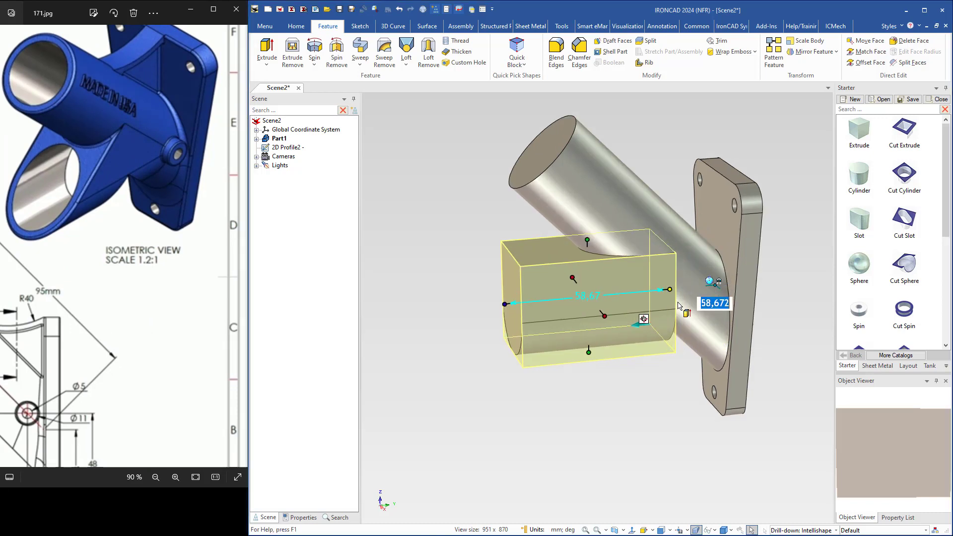
{"action": "right_click", "coordinate": [628, 304]}
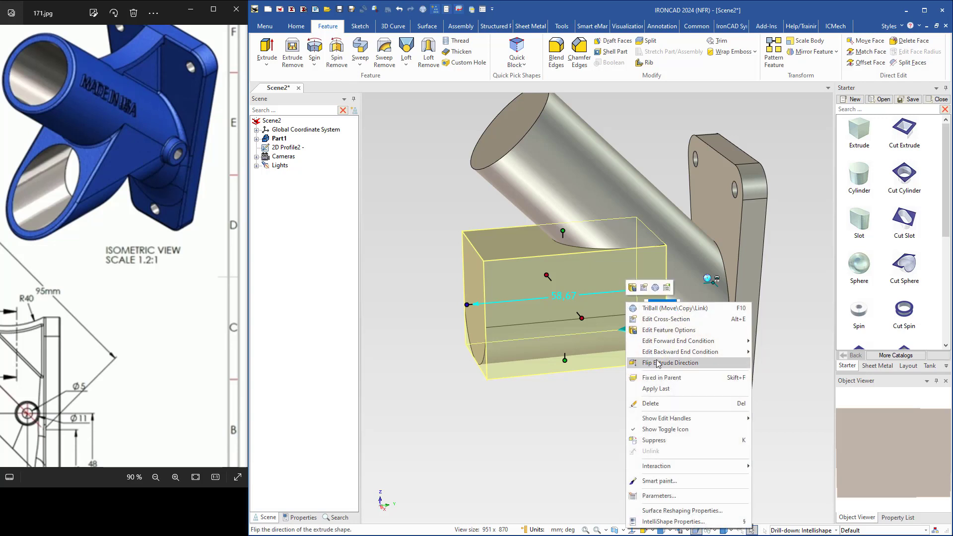
{"action": "mouse_move", "coordinate": [662, 356]}
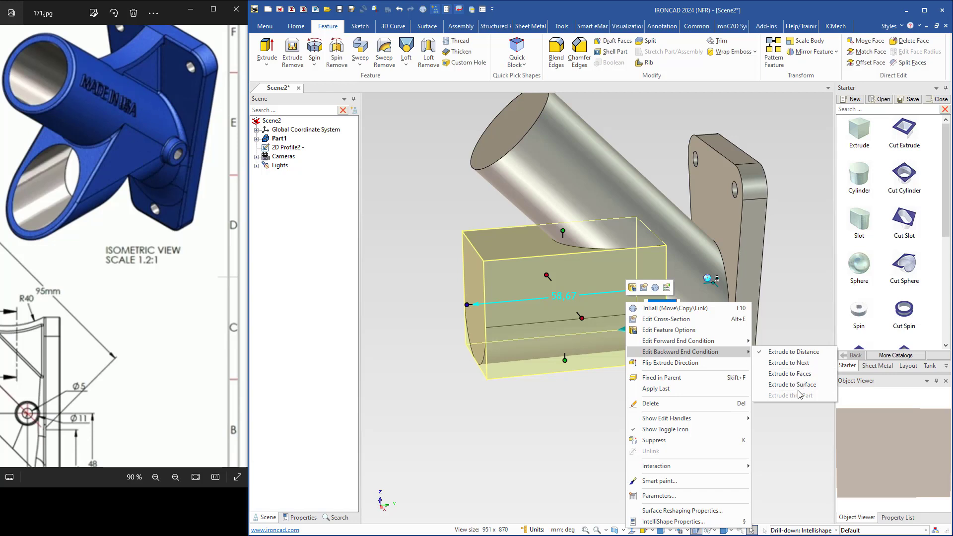
{"action": "left_click", "coordinate": [779, 366]}
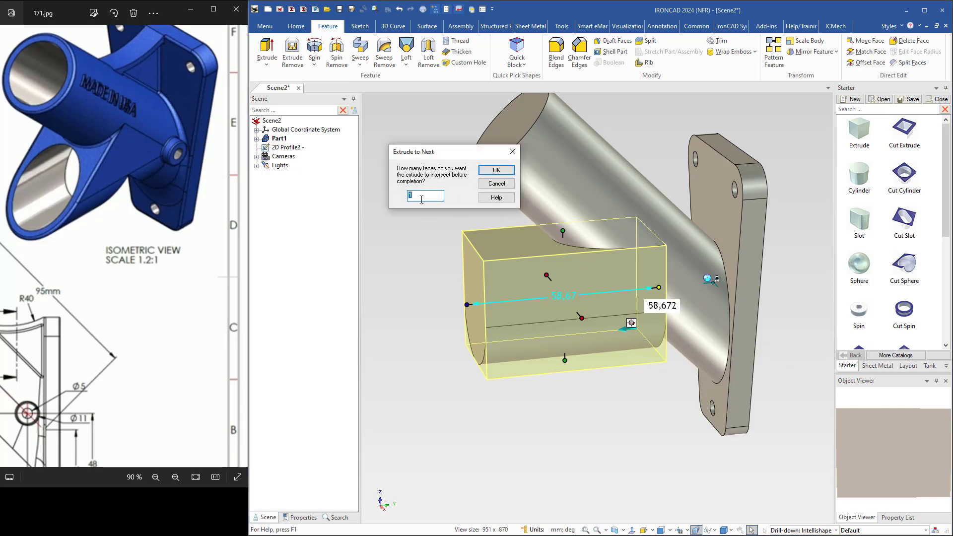
{"action": "left_click", "coordinate": [496, 170]}
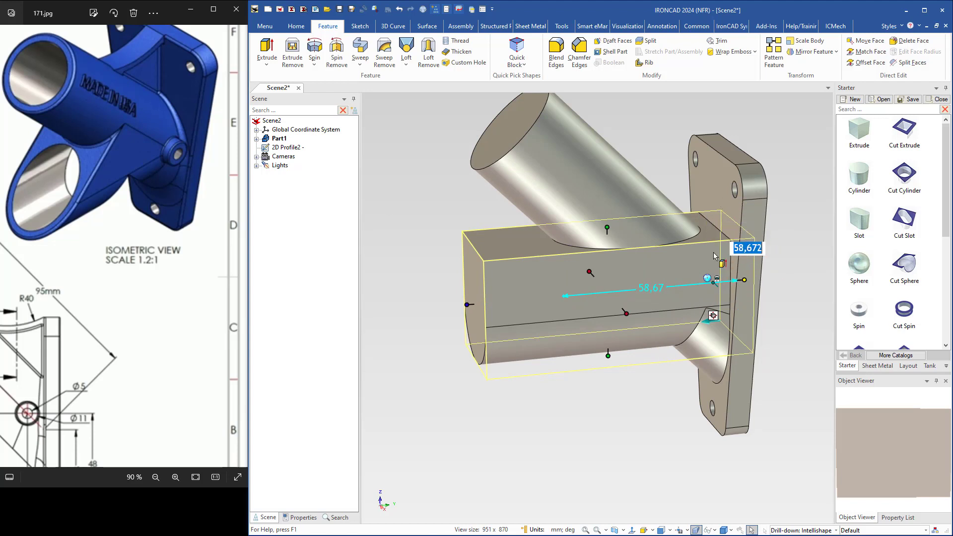
Pull the block's plate-side extent back to about 29.25 mm and raise its top face to about 51.27 mm overall height.
{"action": "left_click_drag", "start_coordinate": [741, 274], "coordinate": [567, 285]}
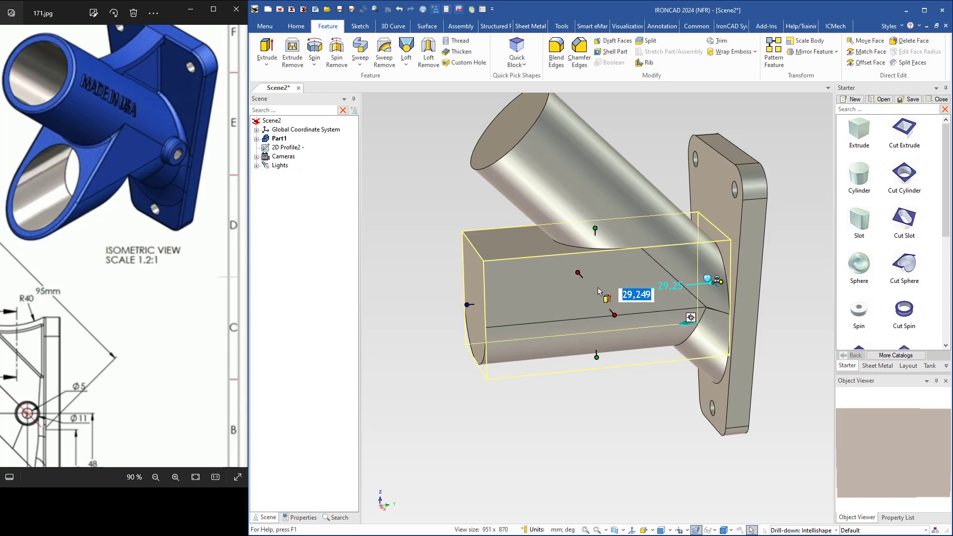
{"action": "left_click_drag", "start_coordinate": [595, 230], "coordinate": [595, 192]}
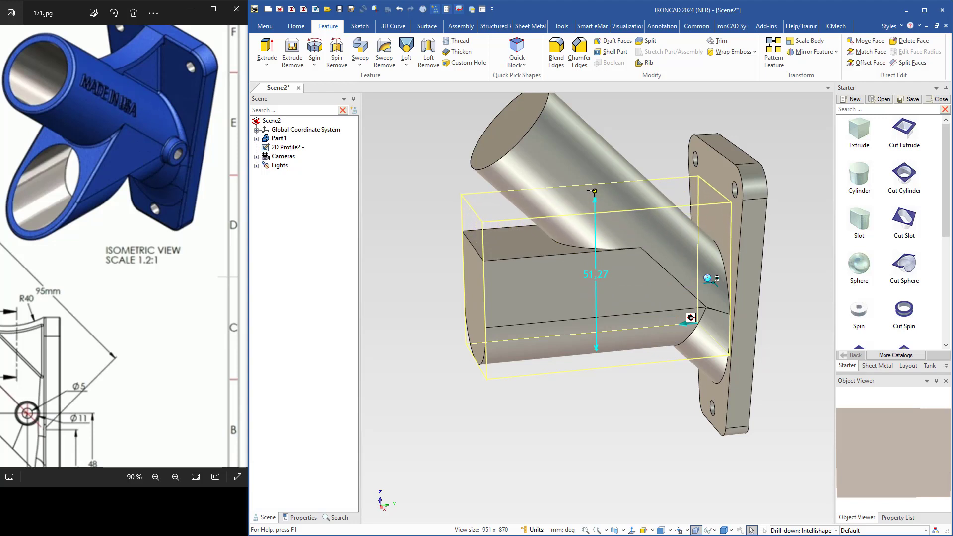
{"action": "middle_click_drag", "start_coordinate": [425, 341], "coordinate": [435, 341]}
Start a Neutral Plane draft with the block's top face as the neutral plane, consulting Section A-A for the angled free end.
{"action": "left_click", "coordinate": [65, 297]}
{"action": "left_click_drag", "start_coordinate": [65, 296], "coordinate": [92, 227]}
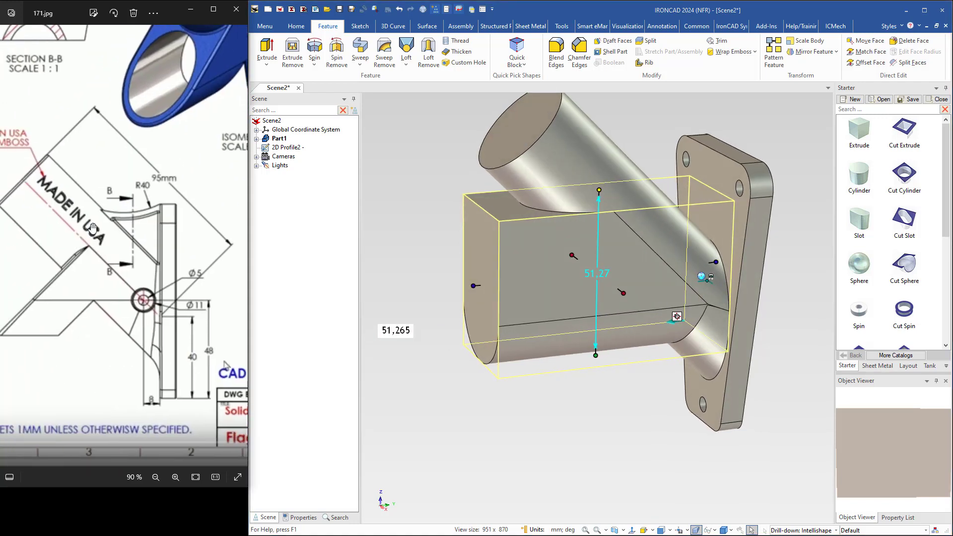
{"action": "left_click_drag", "start_coordinate": [63, 265], "coordinate": [163, 285]}
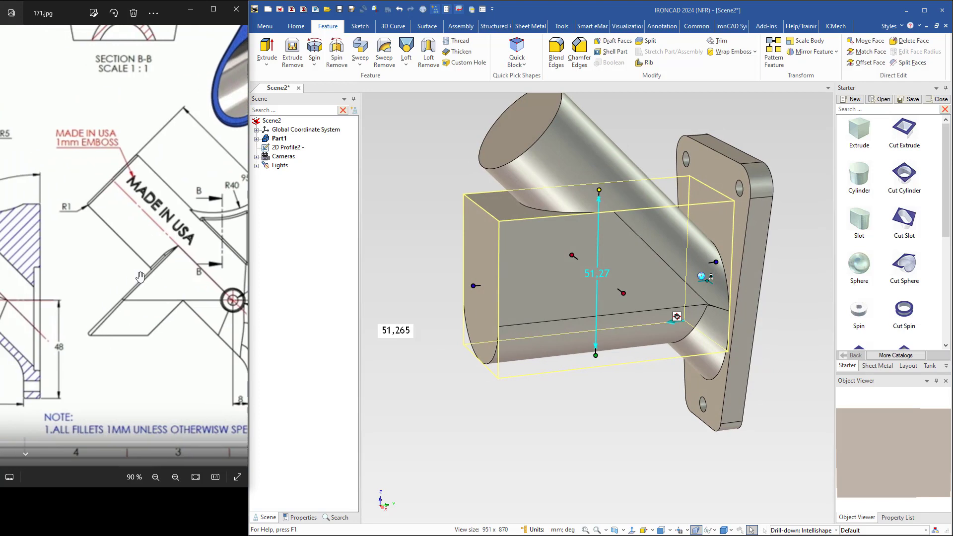
{"action": "left_click_drag", "start_coordinate": [89, 272], "coordinate": [137, 268]}
{"action": "left_click_drag", "start_coordinate": [41, 310], "coordinate": [144, 324]}
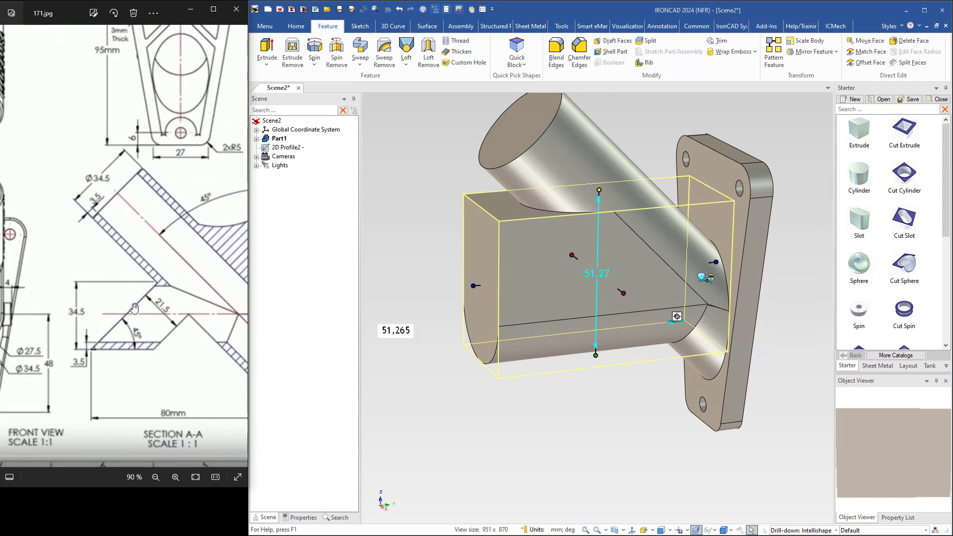
{"action": "left_click_drag", "start_coordinate": [175, 310], "coordinate": [139, 322]}
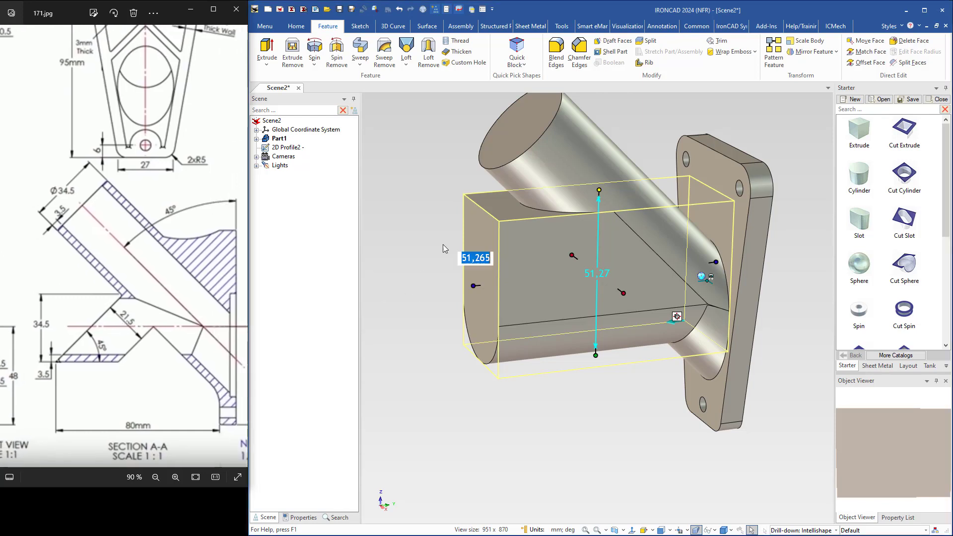
{"action": "left_click", "coordinate": [606, 43]}
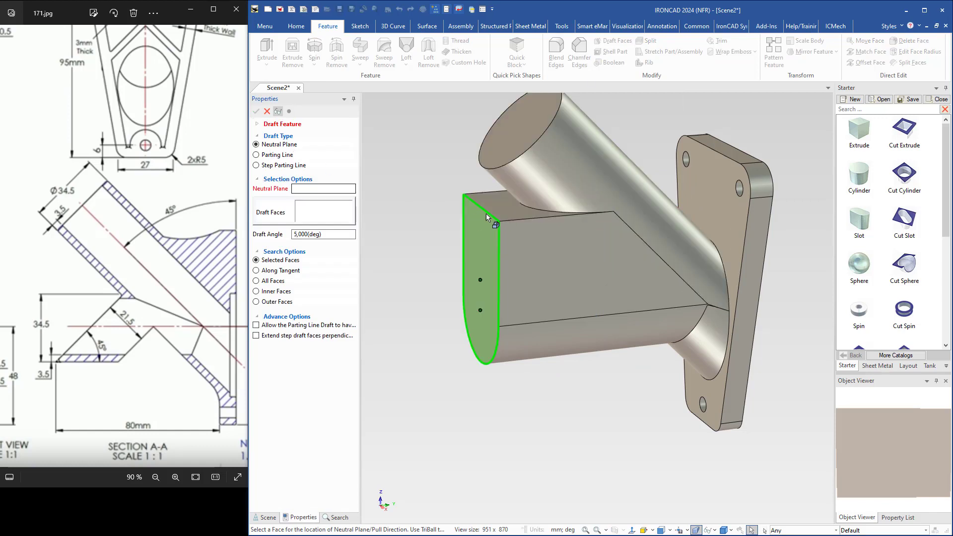
{"action": "left_click", "coordinate": [499, 207]}
{"action": "middle_click_drag", "start_coordinate": [495, 213], "coordinate": [564, 311]}
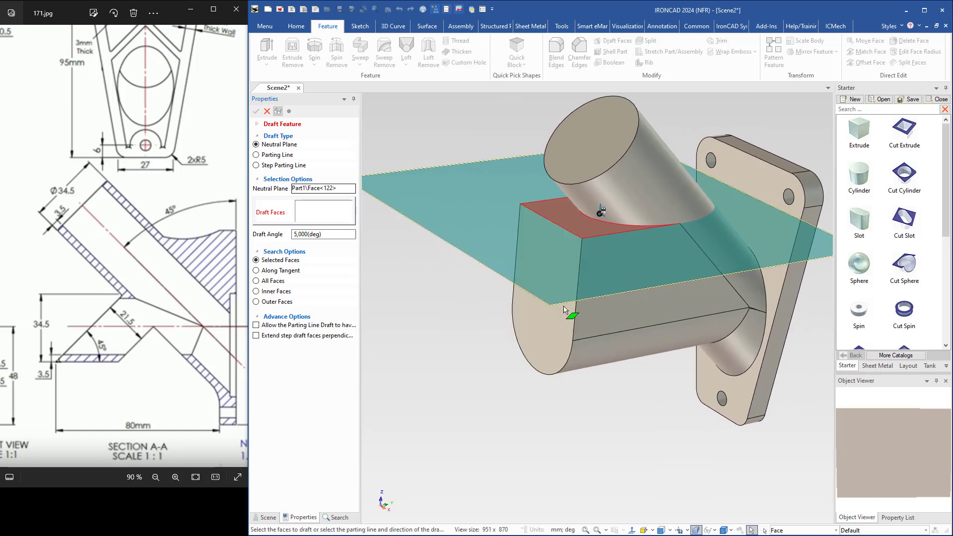
Move the draft's neutral plane vertically with the TriBall down to the lowest point of the block's free-end arc.
{"action": "left_click", "coordinate": [559, 261]}
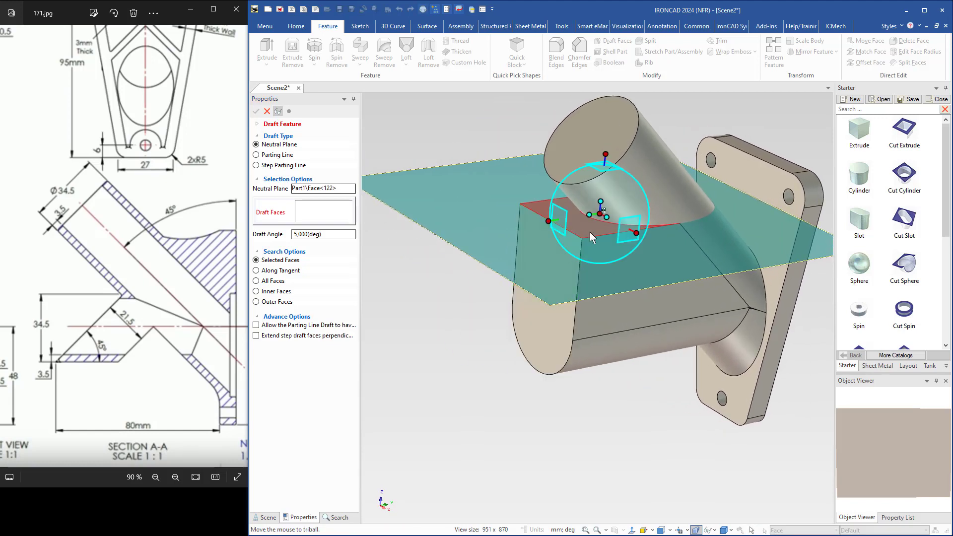
{"action": "right_click", "coordinate": [607, 154]}
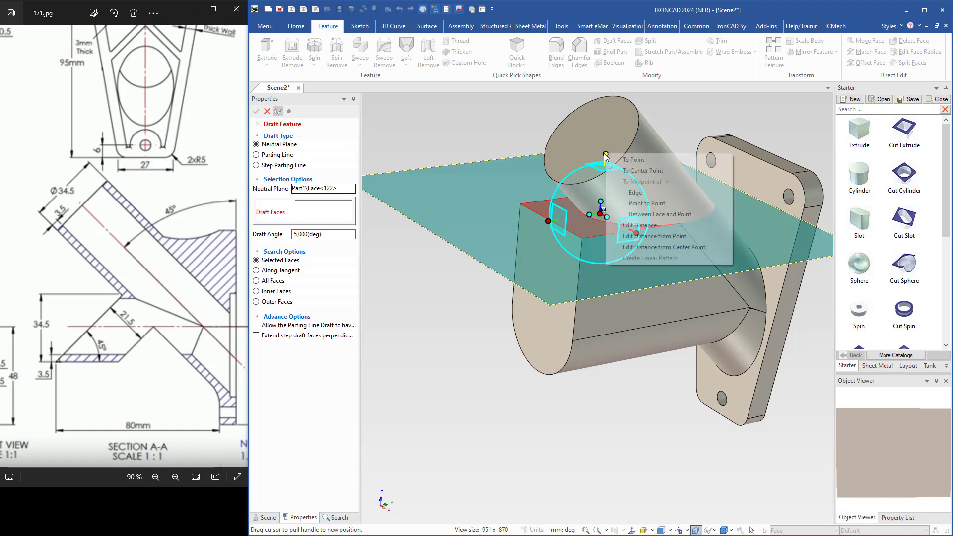
{"action": "left_click", "coordinate": [633, 160]}
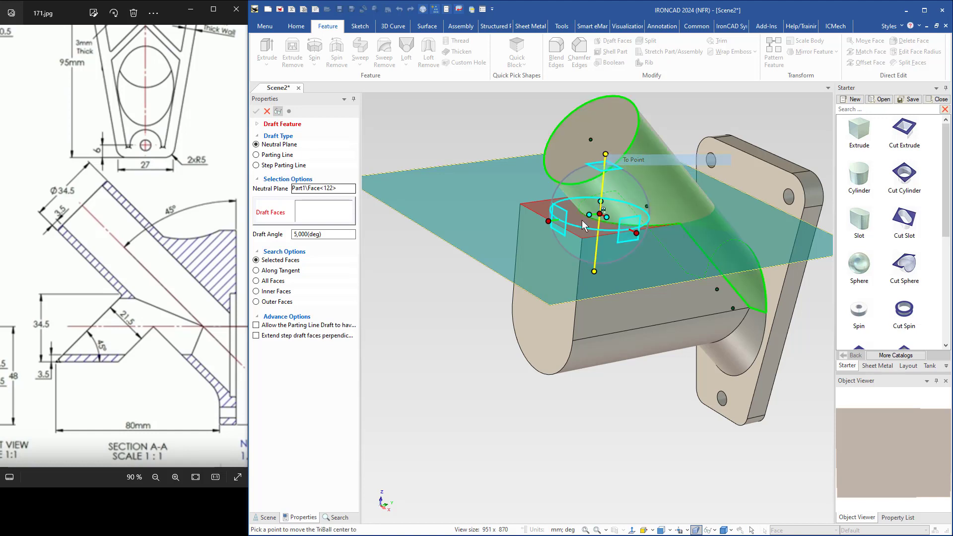
{"action": "left_click", "coordinate": [537, 370]}
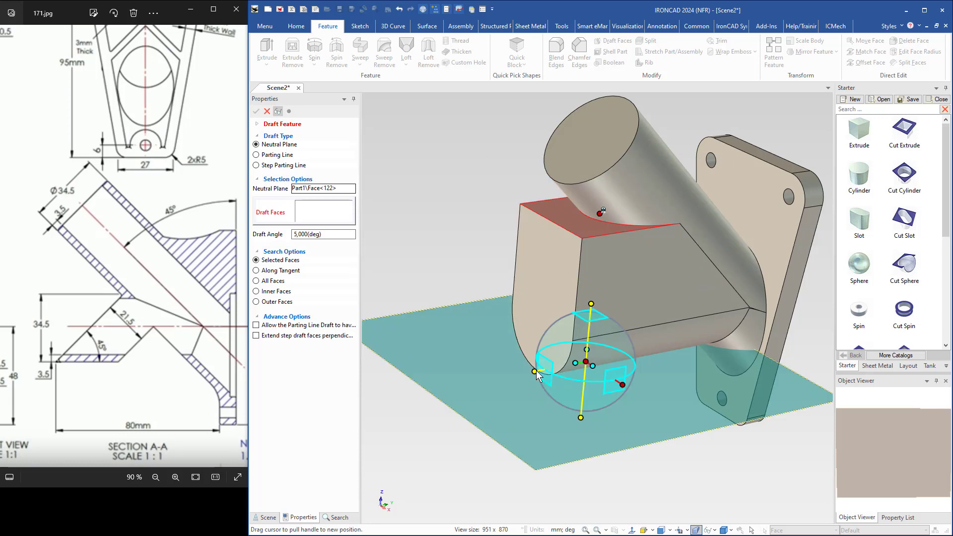
{"action": "middle_click_drag", "start_coordinate": [520, 401], "coordinate": [489, 399]}
{"action": "key", "text": "F10"}
{"action": "middle_click_drag", "start_coordinate": [611, 361], "coordinate": [611, 347]}
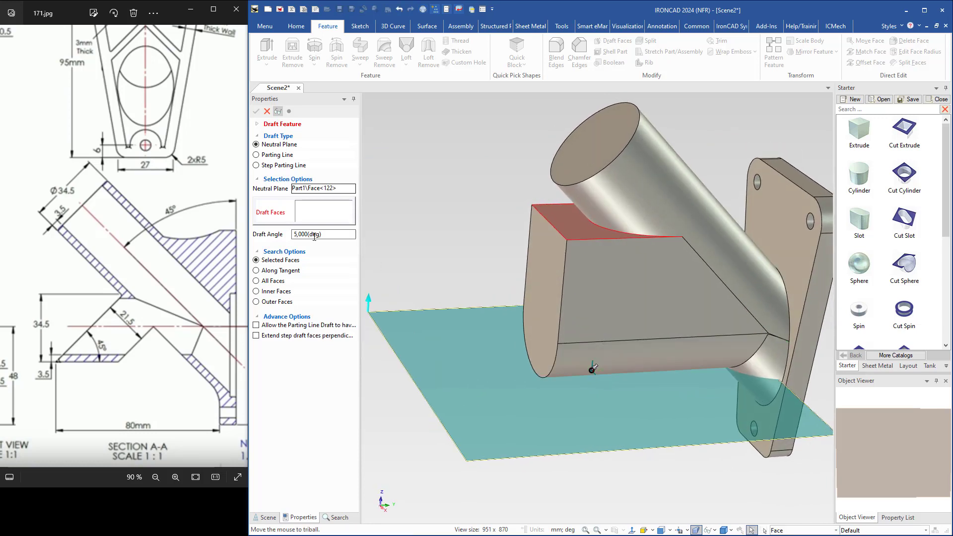
Draft the block's free end face by 45 degrees from the neutral plane.
{"action": "left_click", "coordinate": [546, 268]}
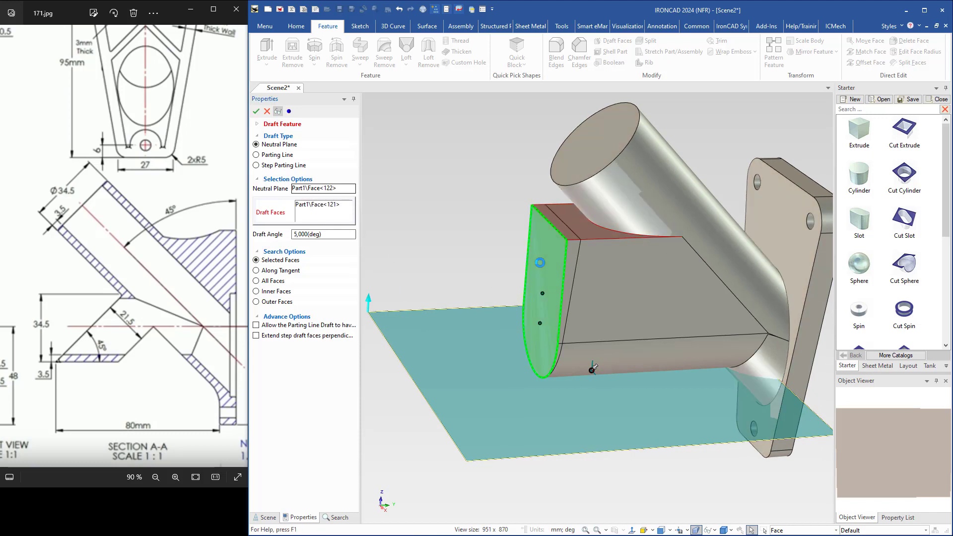
{"action": "left_click_drag", "start_coordinate": [331, 235], "coordinate": [282, 237]}
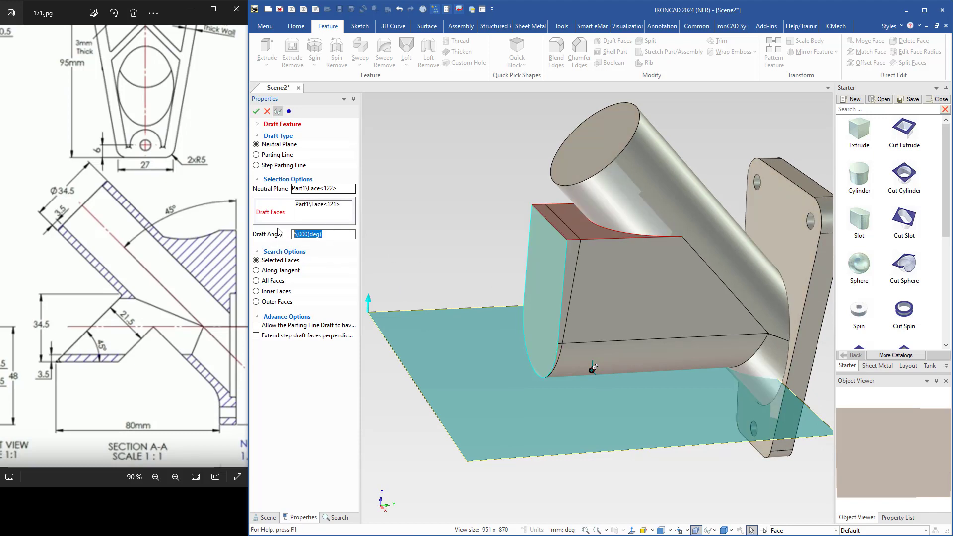
{"action": "type", "text": "45"}
{"action": "left_click", "coordinate": [257, 112]}
Place a Cut Extrude block at the plate's lower end and resize its depth to about 22.16 mm.
{"action": "middle_click_drag", "start_coordinate": [576, 322], "coordinate": [510, 264]}
{"action": "middle_click_drag", "start_coordinate": [541, 295], "coordinate": [545, 290]}
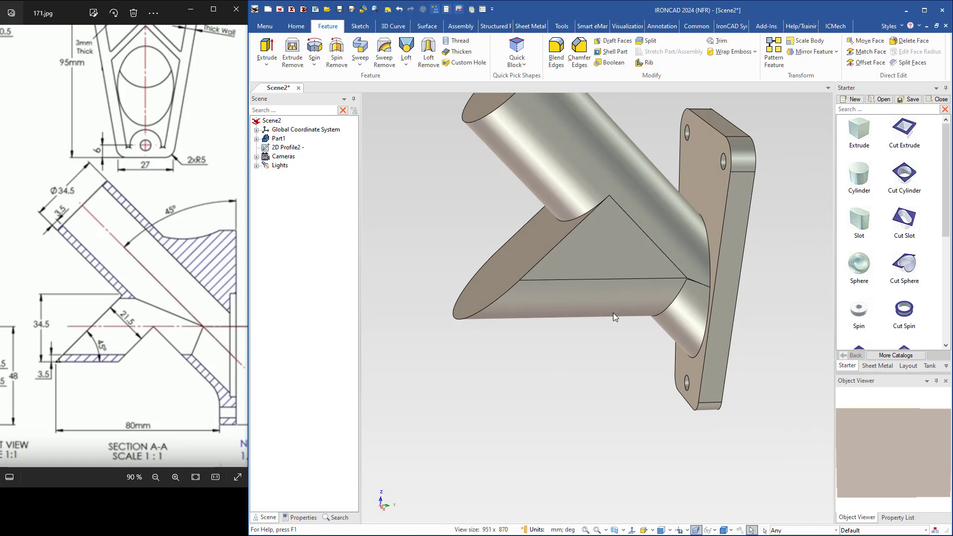
{"action": "middle_click_drag", "start_coordinate": [613, 313], "coordinate": [776, 264]}
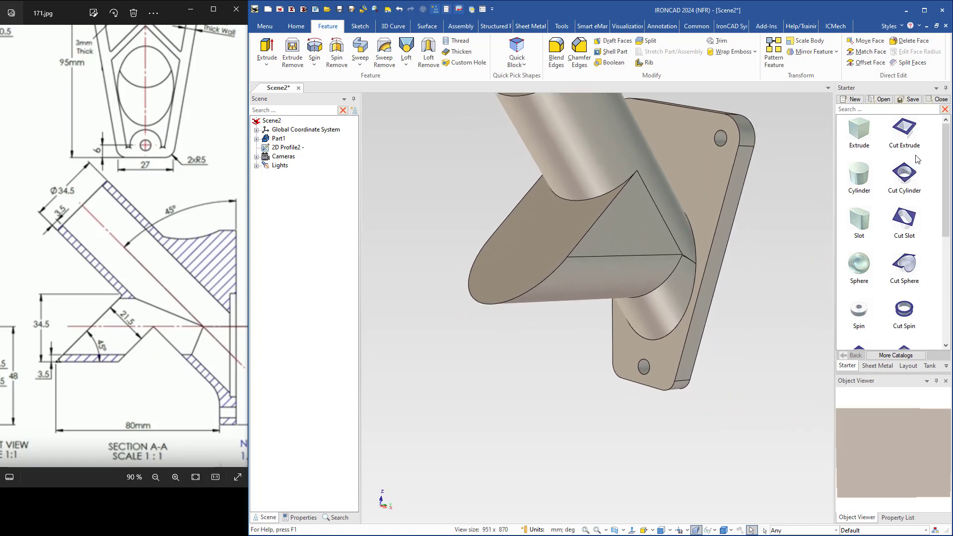
{"action": "left_click_drag", "start_coordinate": [905, 130], "coordinate": [642, 384]}
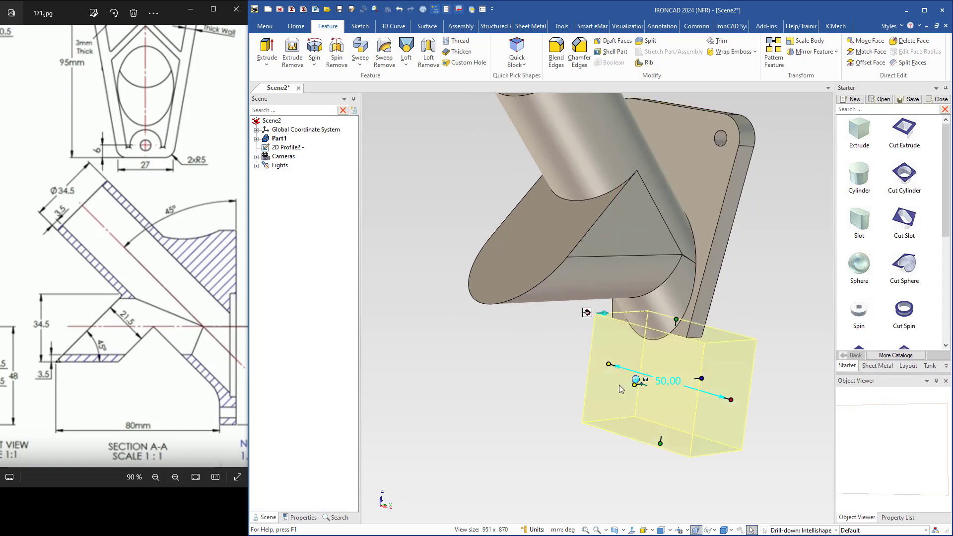
{"action": "middle_click_drag", "start_coordinate": [620, 388], "coordinate": [590, 399]}
{"action": "left_click_drag", "start_coordinate": [586, 389], "coordinate": [516, 385]}
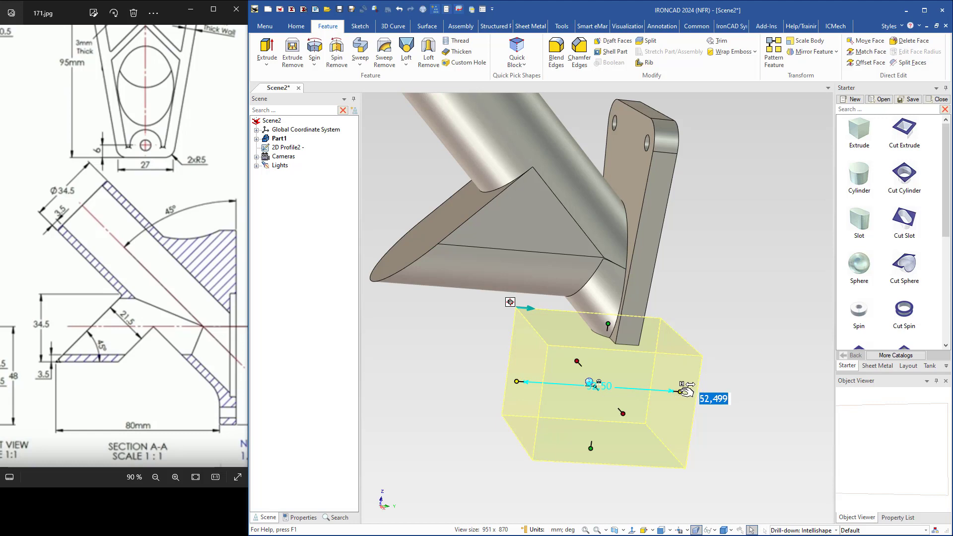
{"action": "left_click_drag", "start_coordinate": [681, 392], "coordinate": [595, 387]}
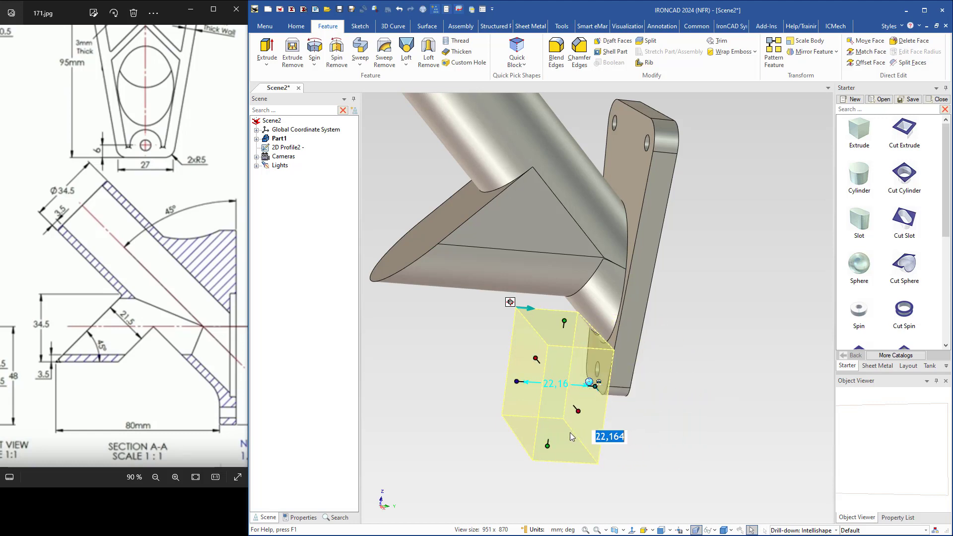
Rotate the cut block 45 degrees with the TriBall about its widthwise axis, parallel to the lower tube's slanted end.
{"action": "middle_click_drag", "start_coordinate": [555, 421], "coordinate": [614, 409]}
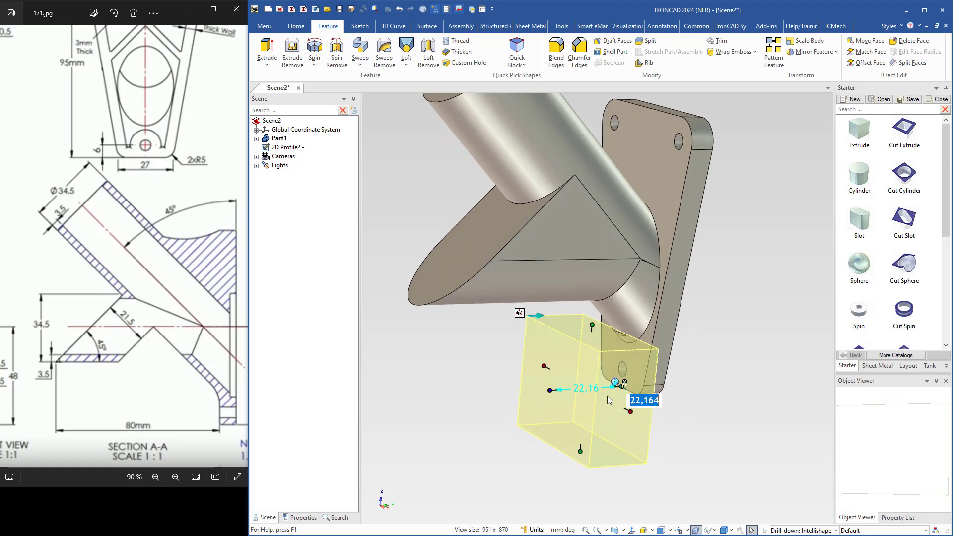
{"action": "key", "text": "F10"}
{"action": "left_click", "coordinate": [655, 403]}
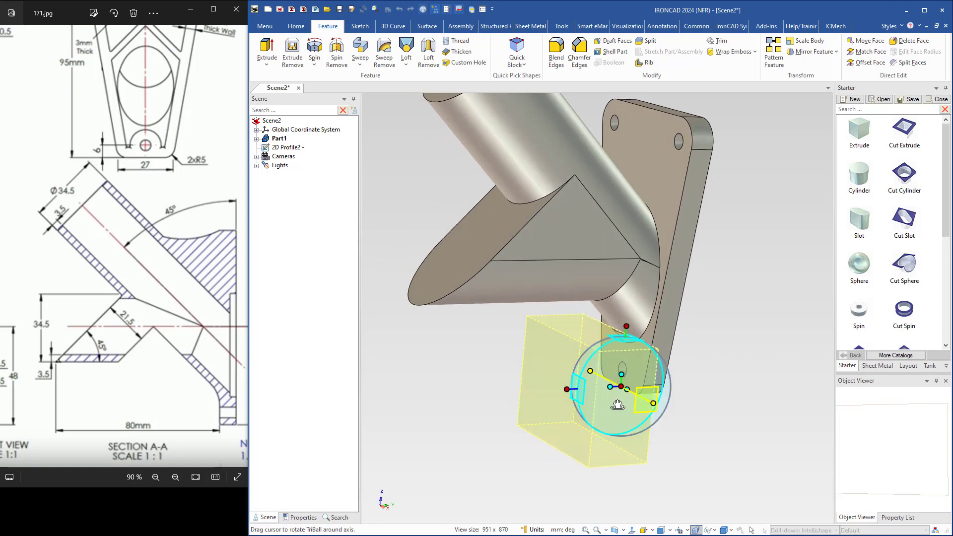
{"action": "left_click_drag", "start_coordinate": [599, 406], "coordinate": [594, 381]}
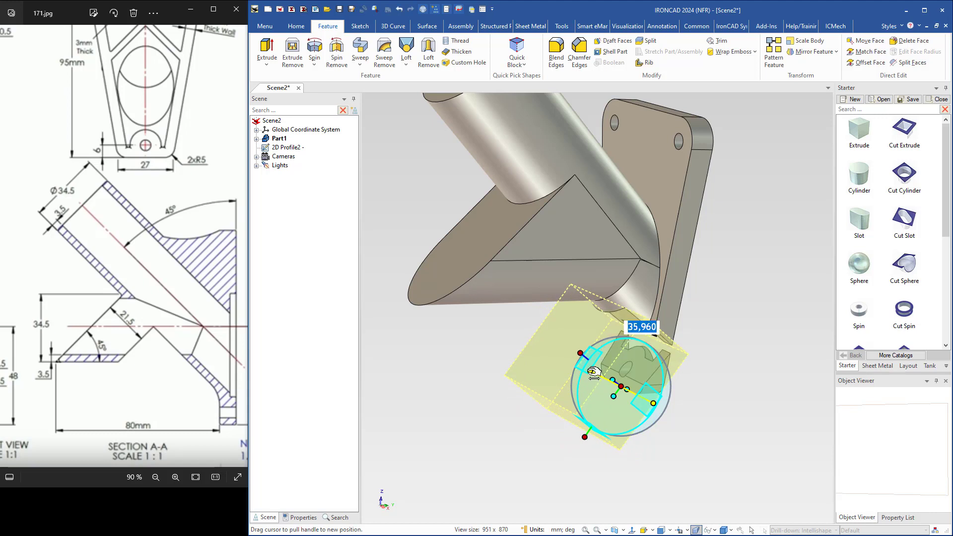
{"action": "type", "text": "45"}
{"action": "key", "text": "Return"}
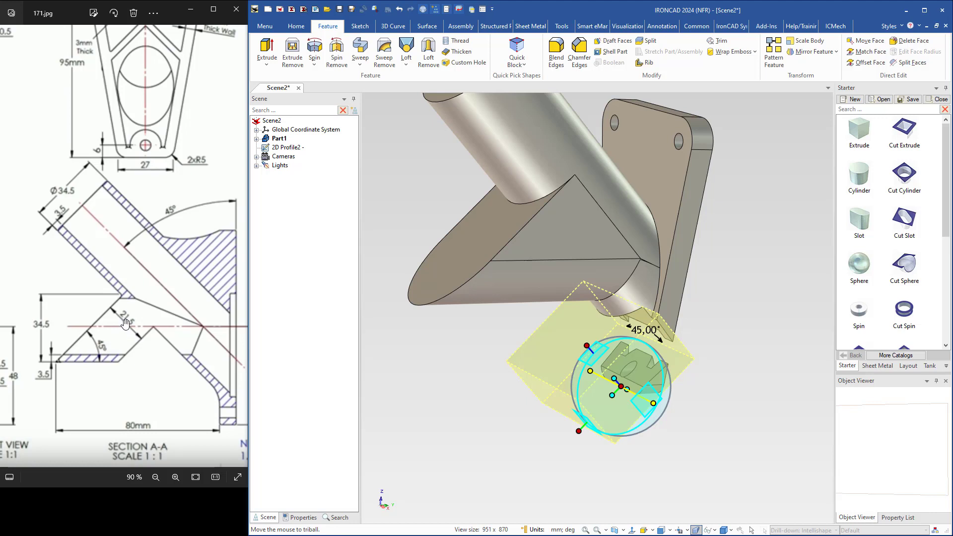
{"action": "left_click", "coordinate": [565, 360]}
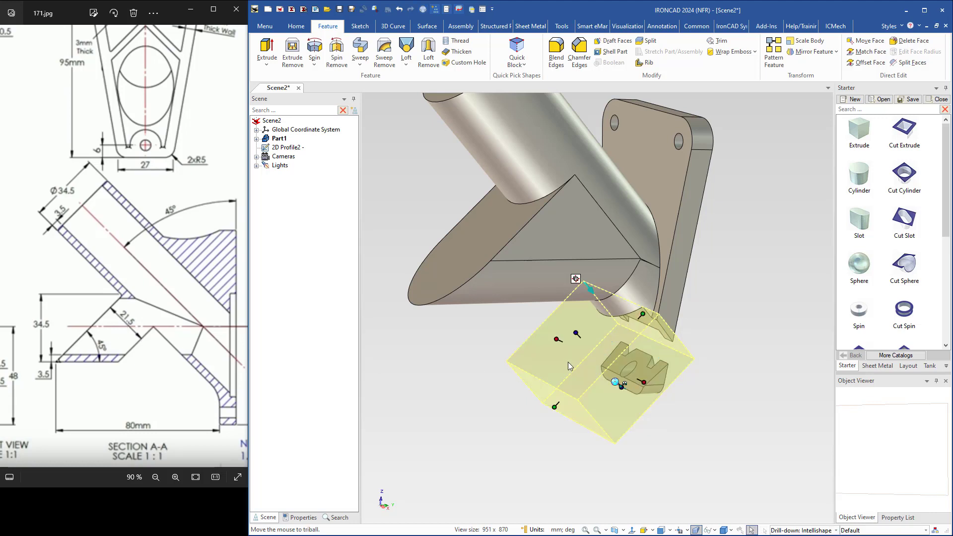
Place the cut block's near face 21.5 mm from the lower tube's slanted end face and shorten the block's depth to about 23.68 mm.
{"action": "right_click", "coordinate": [577, 333]}
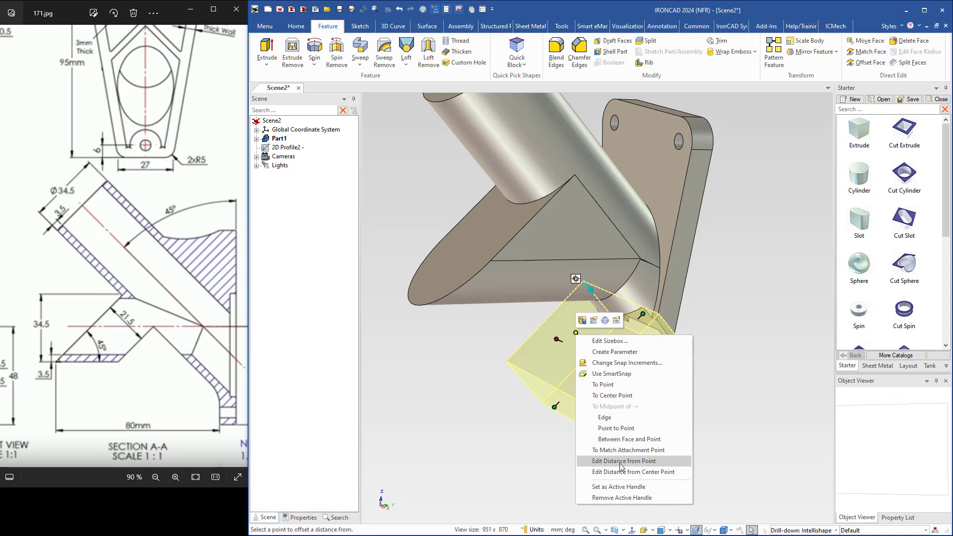
{"action": "left_click", "coordinate": [620, 462]}
{"action": "left_click", "coordinate": [472, 245]}
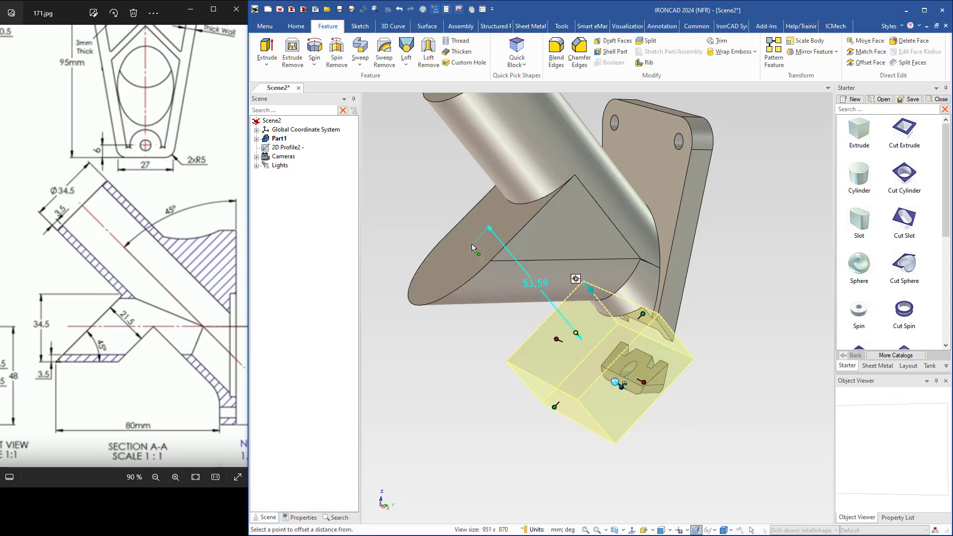
{"action": "type", "text": "21,5"}
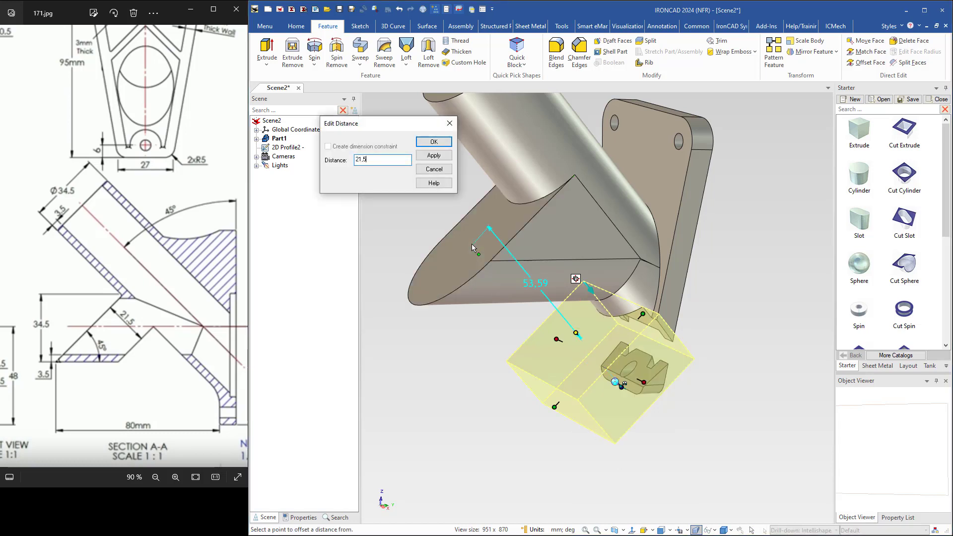
{"action": "key", "text": "Return"}
{"action": "middle_click_drag", "start_coordinate": [446, 237], "coordinate": [471, 277]}
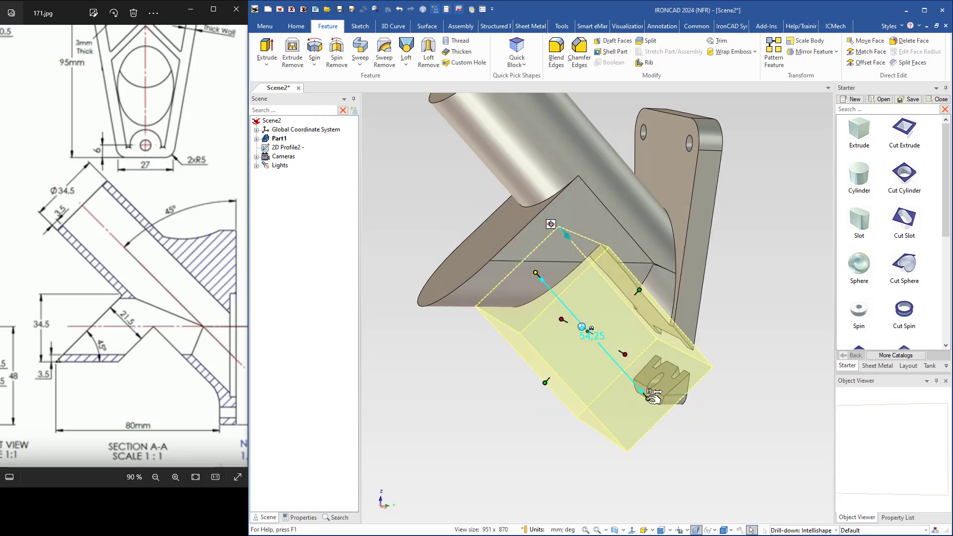
{"action": "left_click_drag", "start_coordinate": [648, 398], "coordinate": [594, 330]}
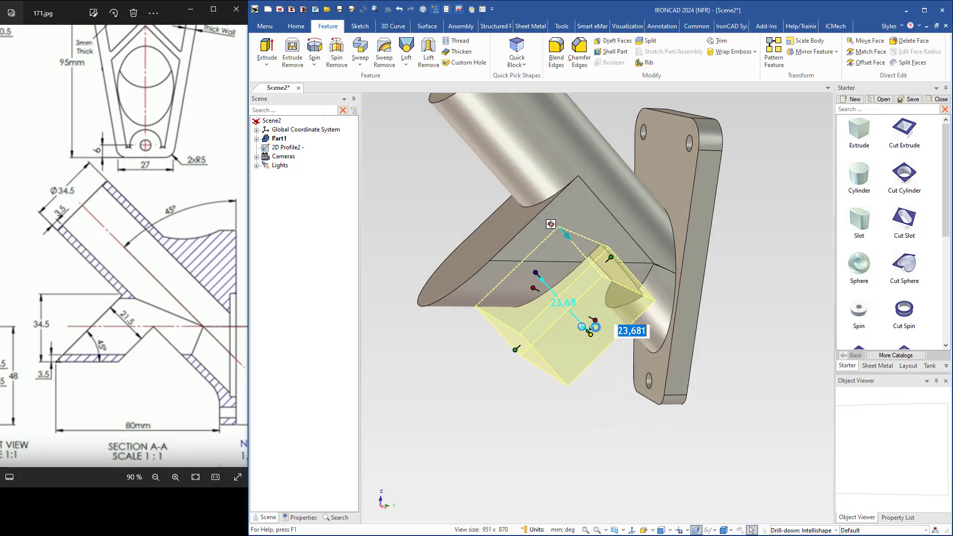
Resize the cut block's upper side towards the plate to the lowest point of the seam between the lower and inclined tubes.
{"action": "middle_click_drag", "start_coordinate": [627, 339], "coordinate": [614, 260]}
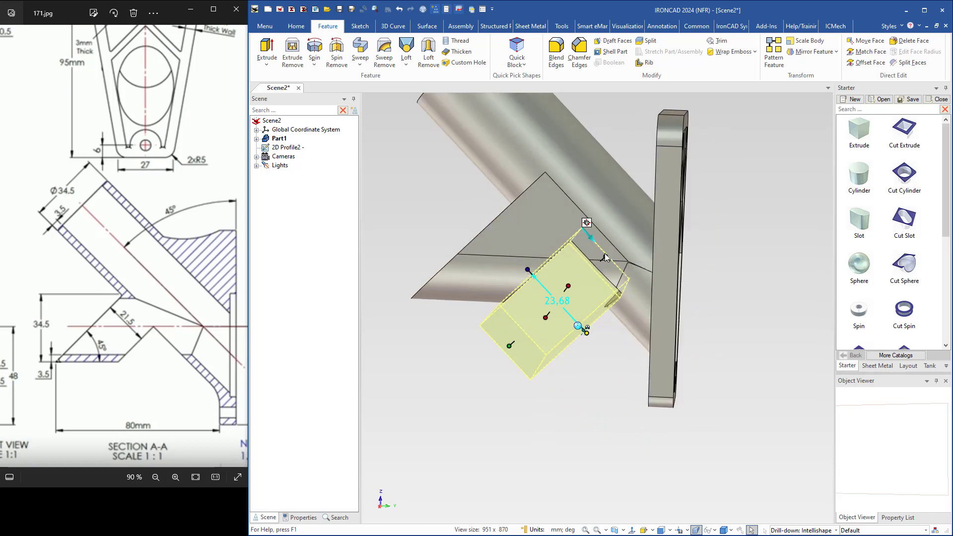
{"action": "left_click_drag", "start_coordinate": [601, 256], "coordinate": [572, 288]}
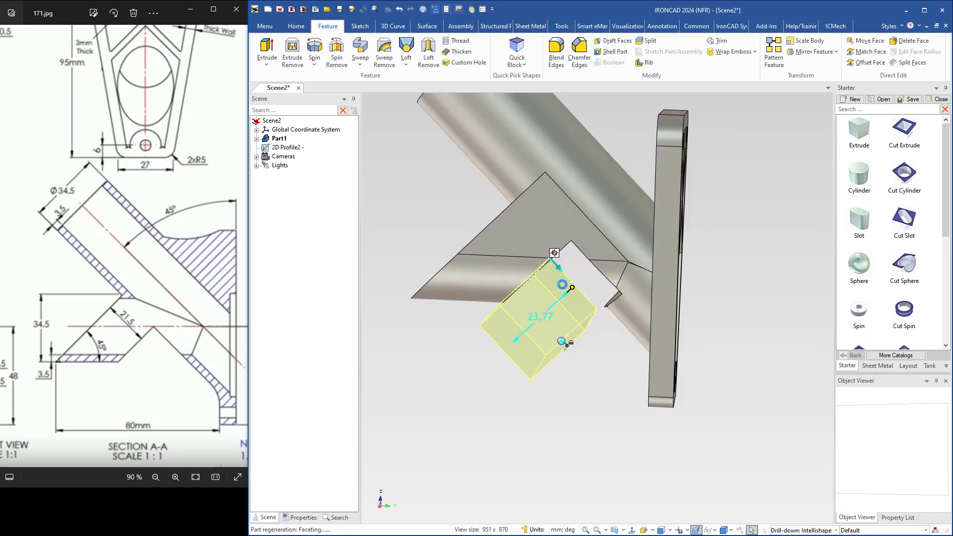
{"action": "middle_click_drag", "start_coordinate": [586, 303], "coordinate": [575, 250]}
{"action": "scroll", "coordinate": [576, 309], "scroll_direction": "up", "scroll_amount": 3}
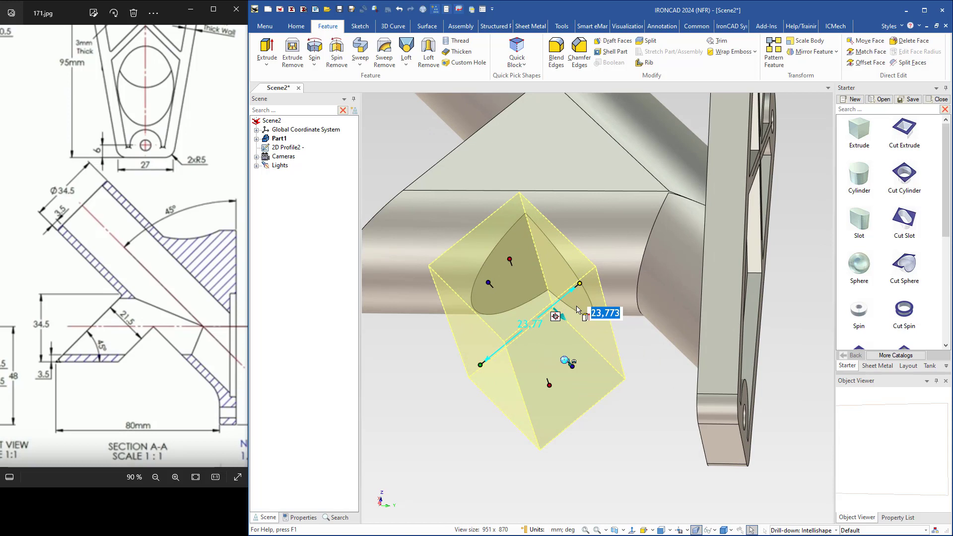
{"action": "right_click", "coordinate": [580, 284]}
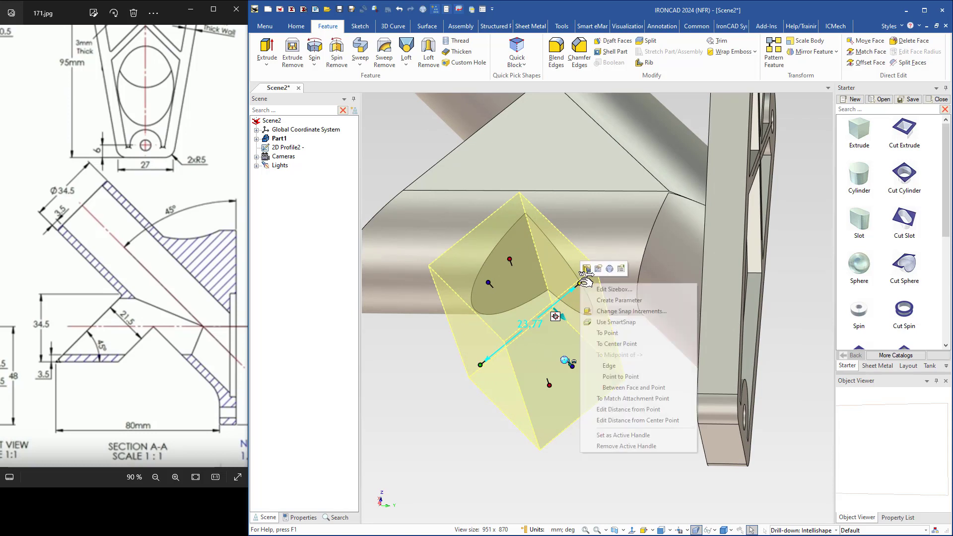
{"action": "left_click", "coordinate": [611, 323]}
{"action": "middle_click_drag", "start_coordinate": [641, 278], "coordinate": [646, 318]}
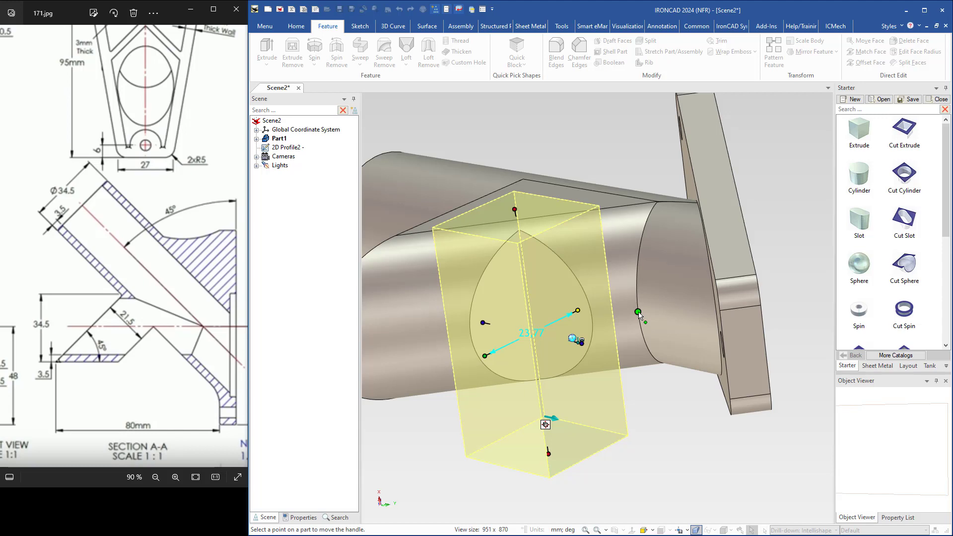
{"action": "left_click", "coordinate": [639, 315]}
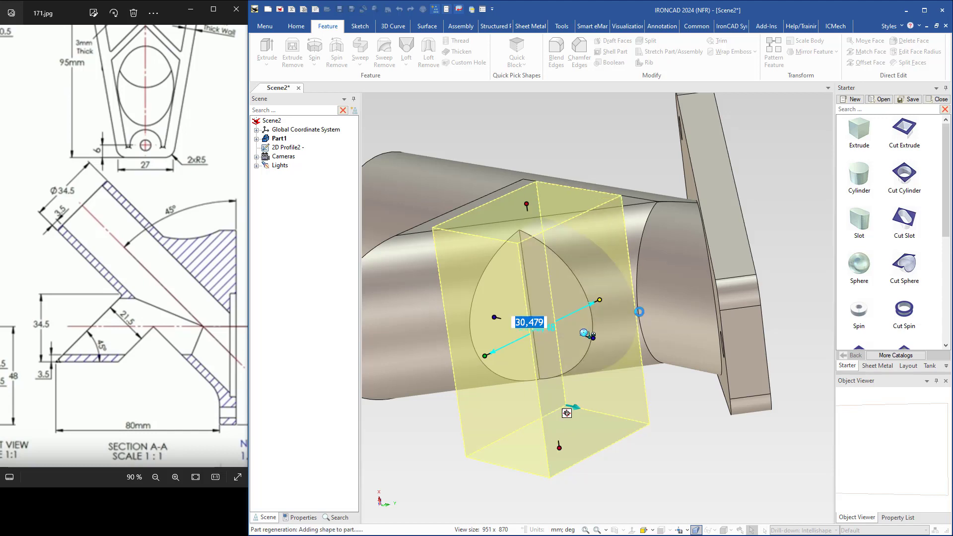
{"action": "mouse_move", "coordinate": [639, 315]}
{"action": "middle_mouse_down"}
{"action": "mouse_move", "coordinate": [606, 353]}
{"action": "mouse_move", "coordinate": [607, 373]}
{"action": "middle_mouse_up"}
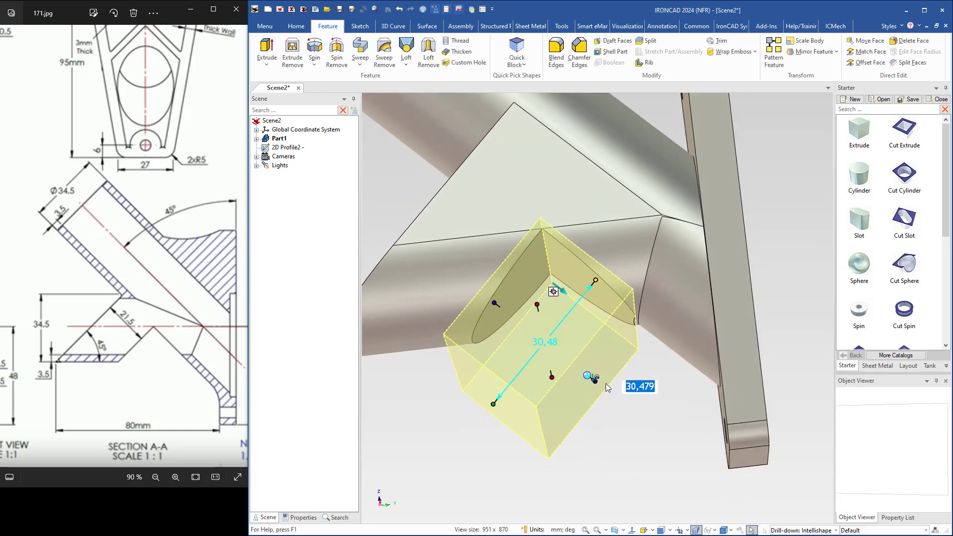
Extend the cut block's depth away from the slanted end to about 26.57 mm and finish editing it.
{"action": "left_click", "coordinate": [600, 380]}
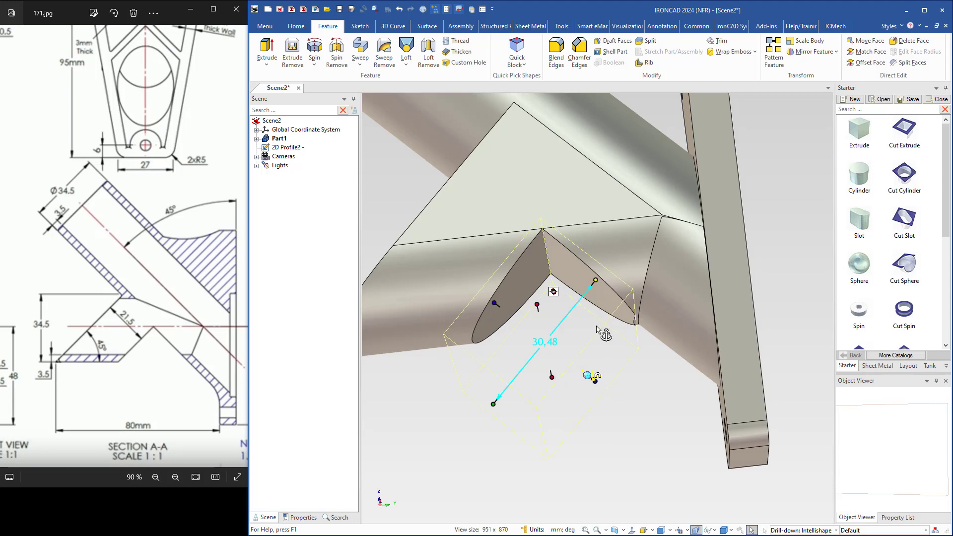
{"action": "left_click_drag", "start_coordinate": [595, 381], "coordinate": [609, 398]}
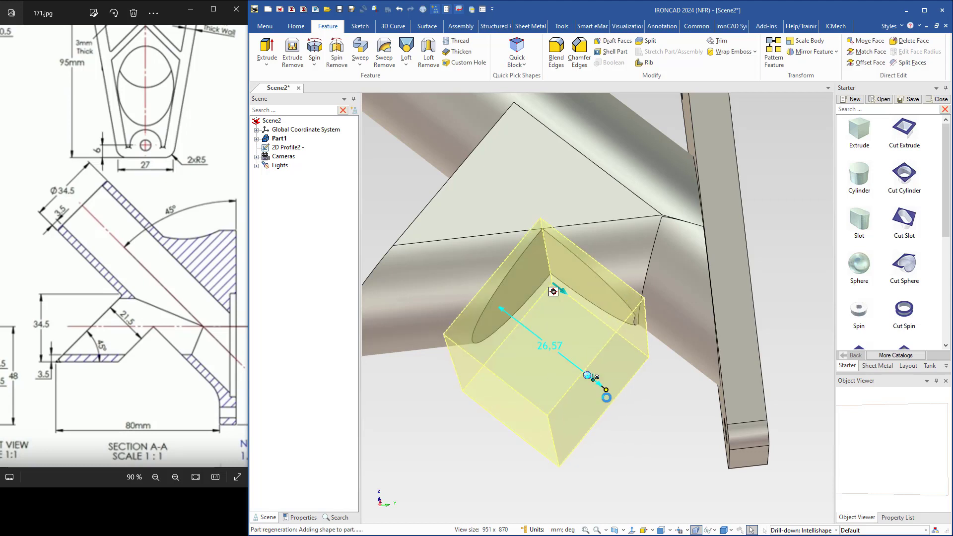
{"action": "left_click", "coordinate": [499, 350]}
{"action": "scroll", "coordinate": [551, 288], "scroll_direction": "down", "scroll_amount": 4}
{"action": "middle_click_drag", "start_coordinate": [591, 281], "coordinate": [648, 373]}
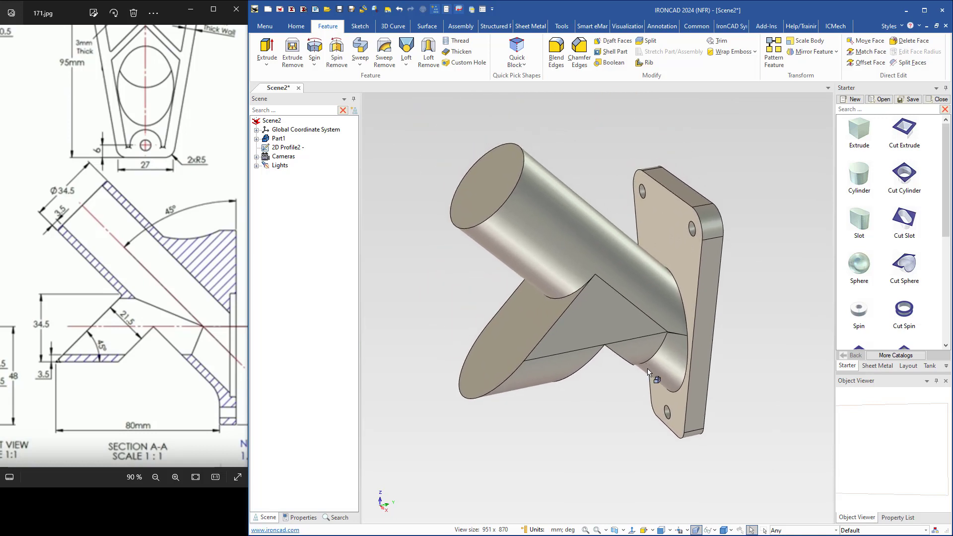